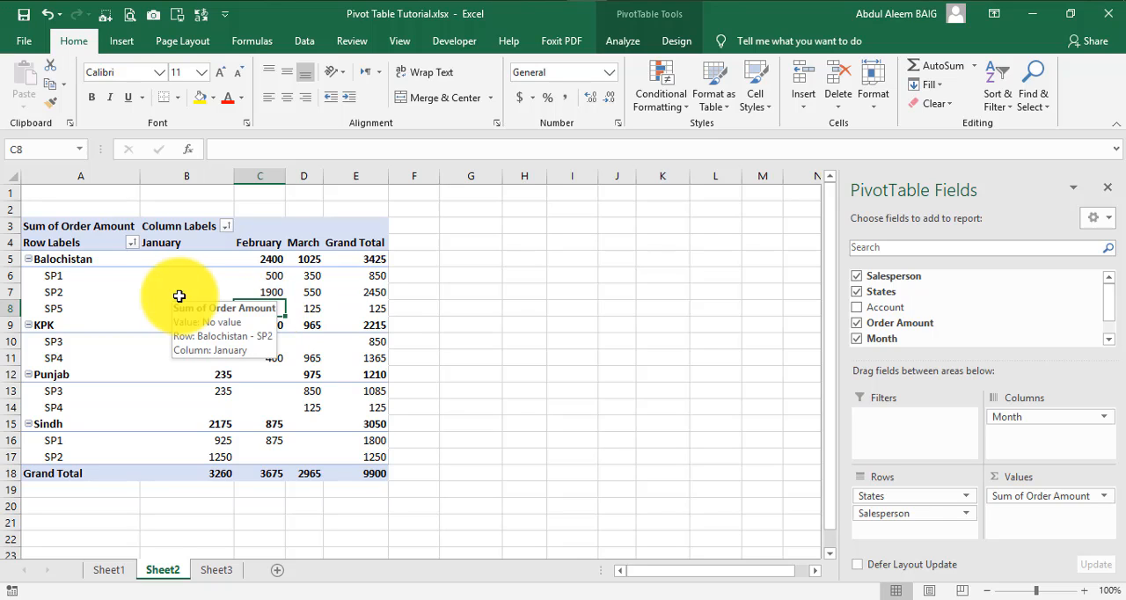
Step: Sort the Salesperson field in the pivot table's row labels from Z to A and check the order within each state
click(111, 291)
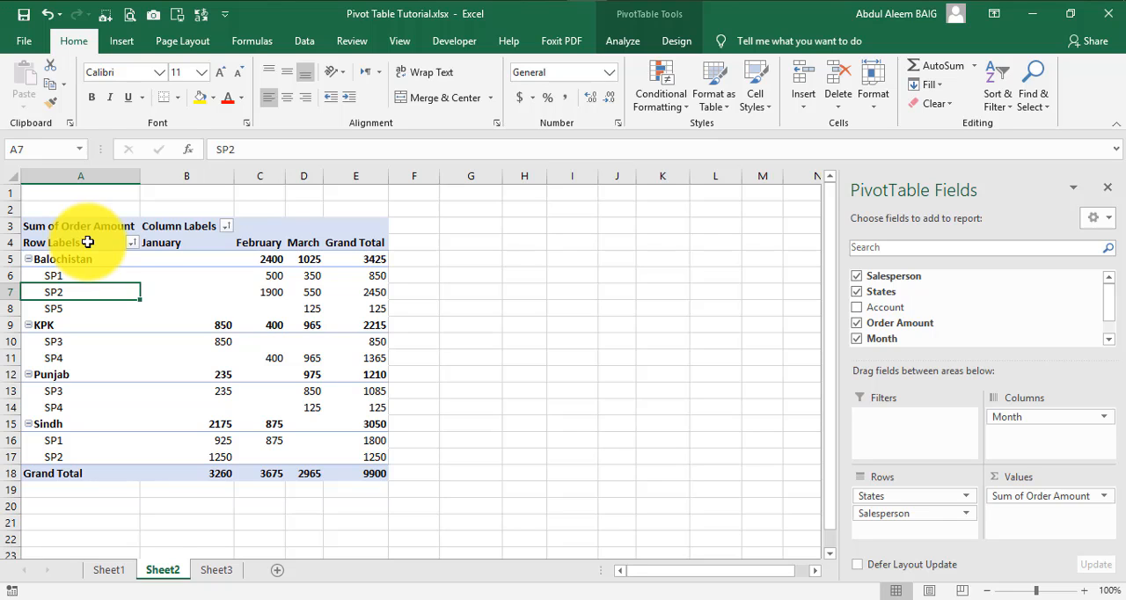
click(131, 242)
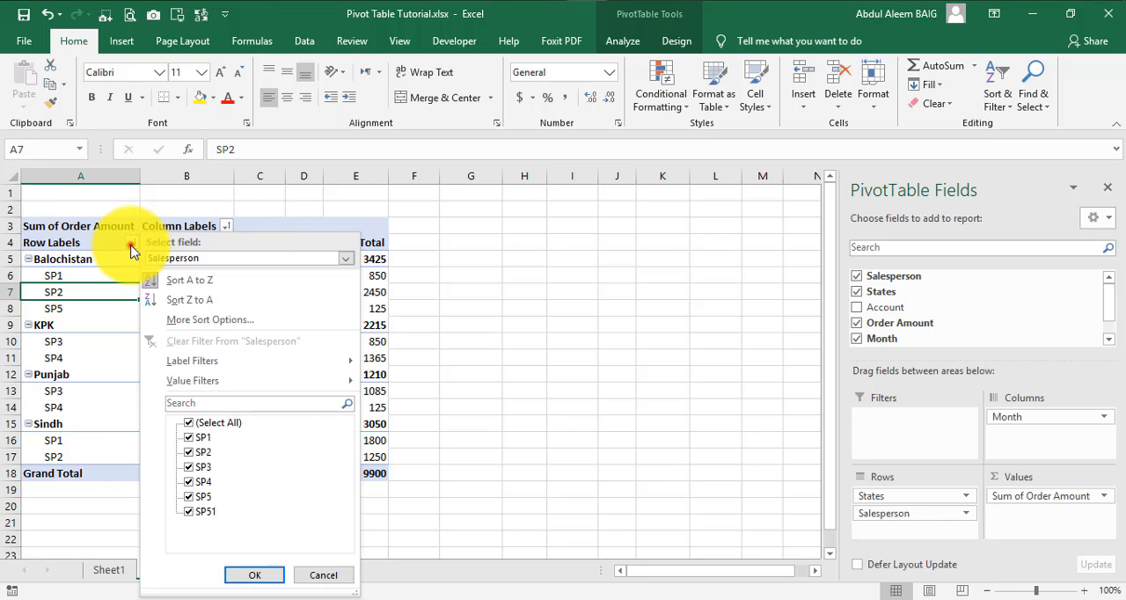
click(131, 248)
click(132, 245)
click(197, 261)
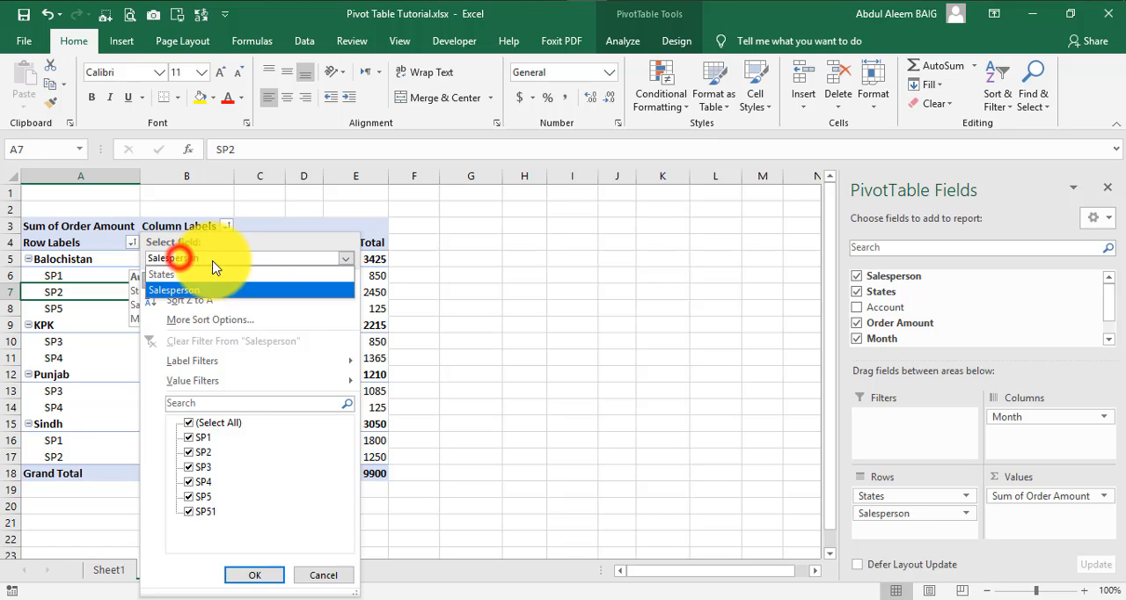
click(172, 293)
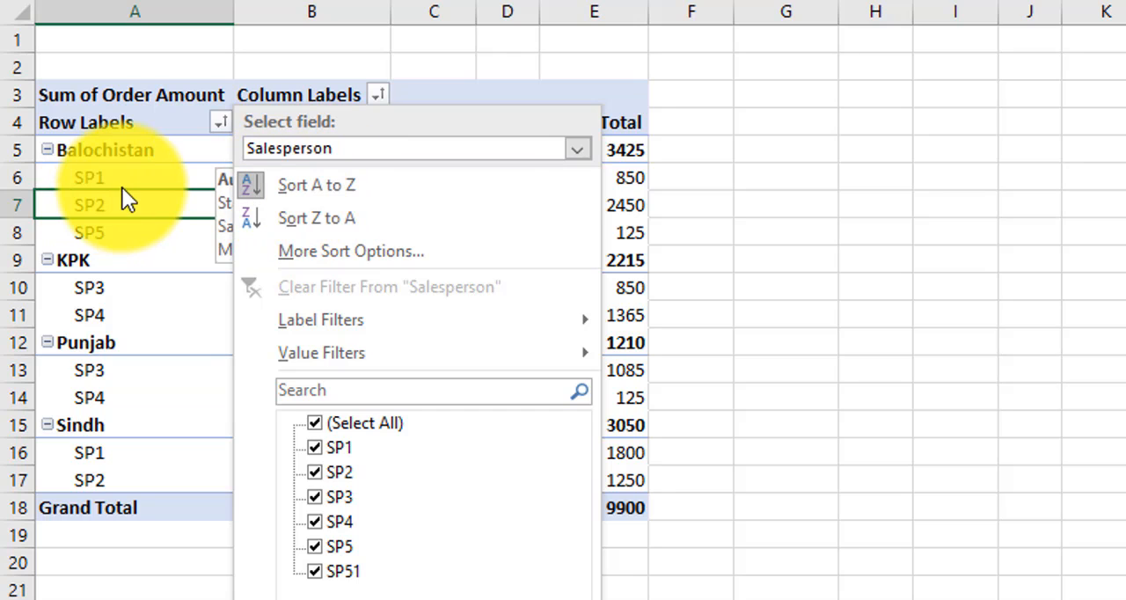
click(318, 218)
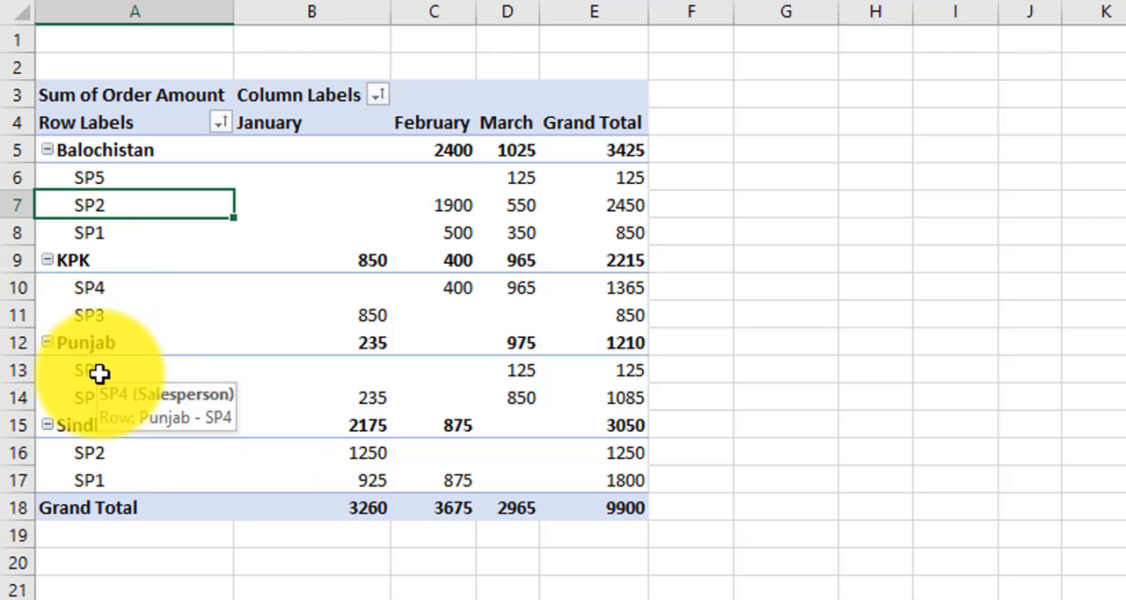
click(141, 373)
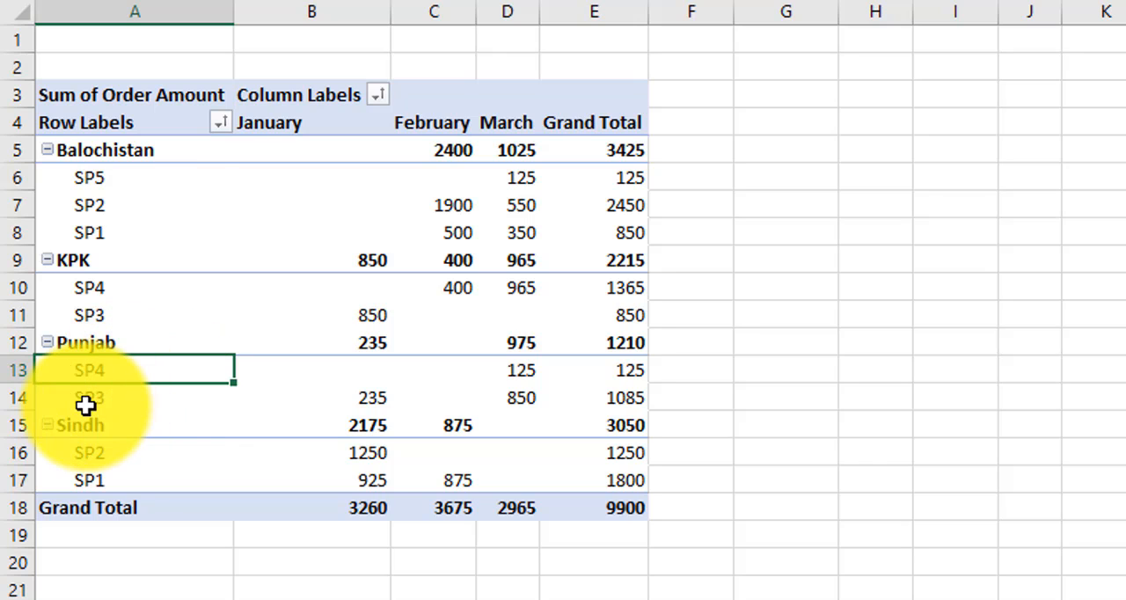
click(118, 393)
click(115, 456)
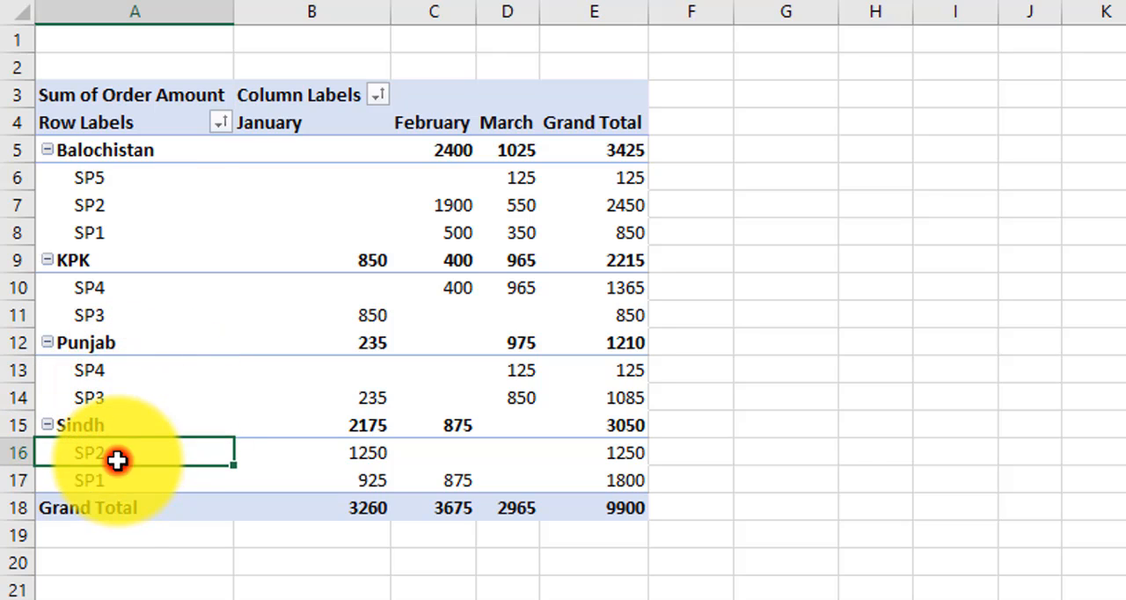
click(117, 482)
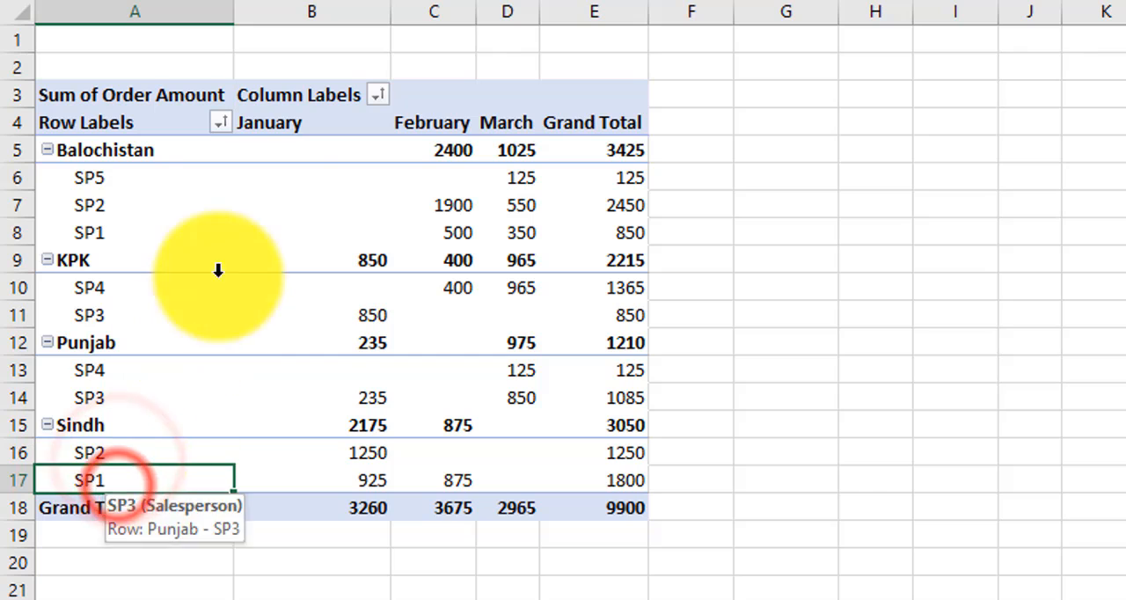
Step: Sort the Salesperson field in the pivot table's row labels from A to Z
click(219, 122)
click(286, 148)
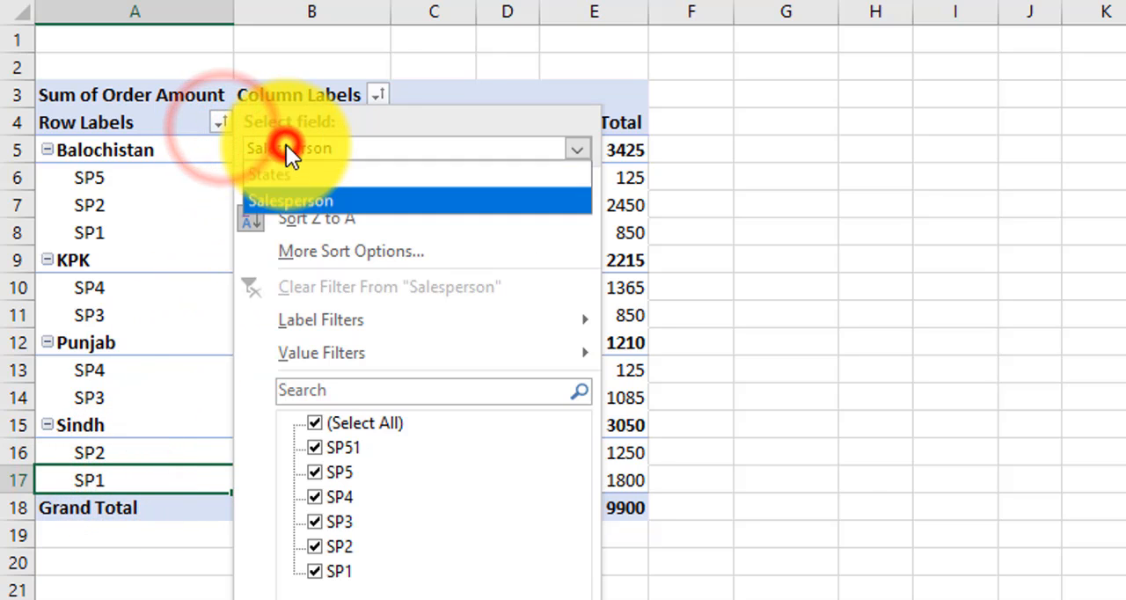
click(283, 202)
click(262, 184)
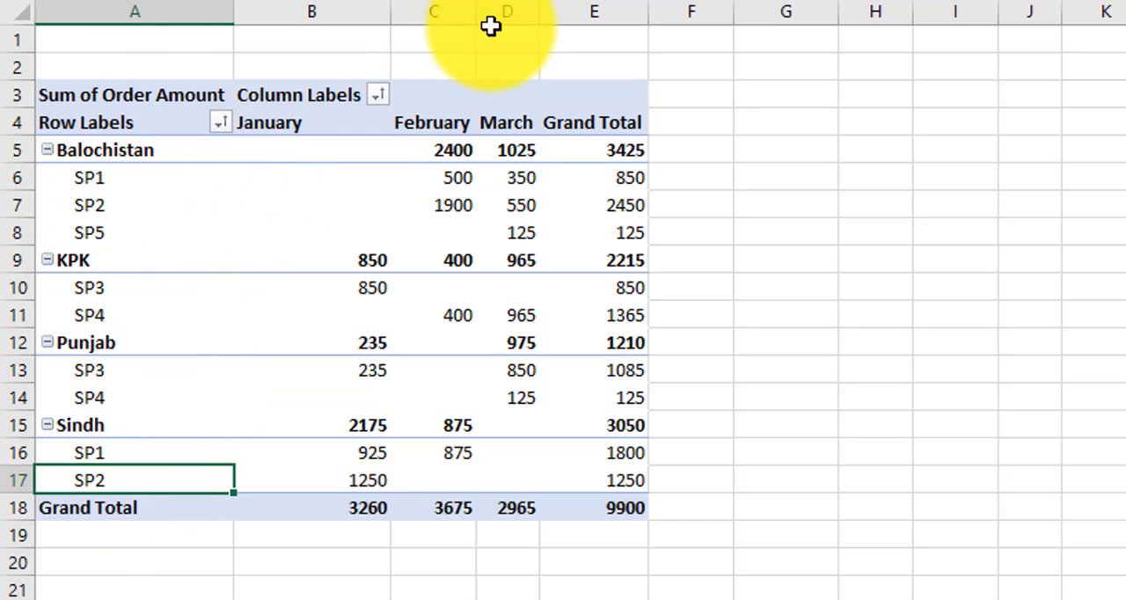
Step: Sort the pivot table's Month column labels from Z to A, and return them to A to Z order
click(378, 95)
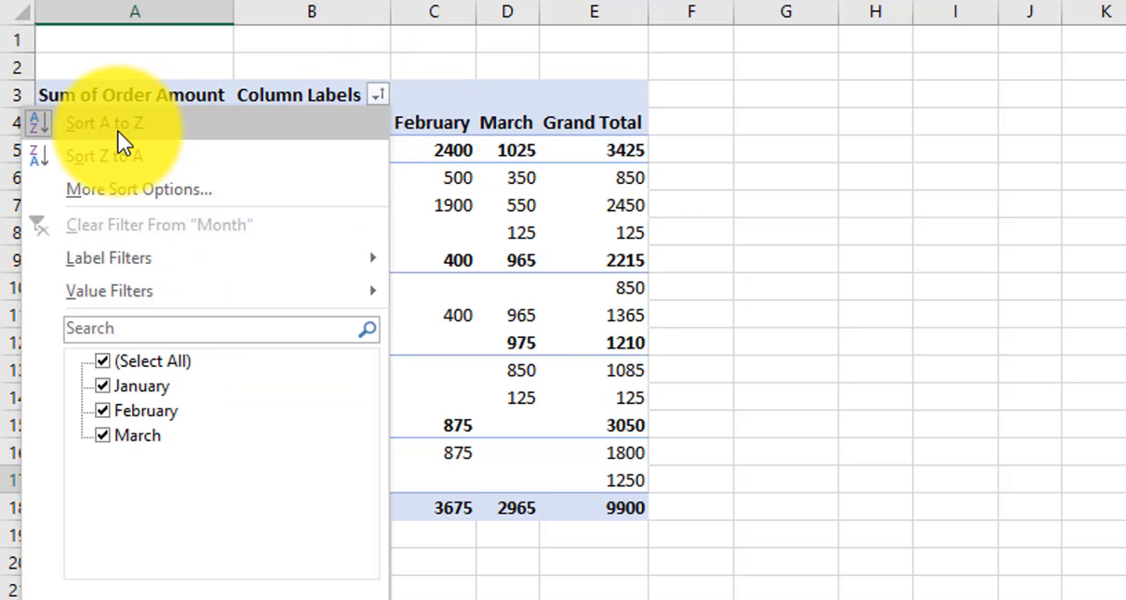
click(510, 74)
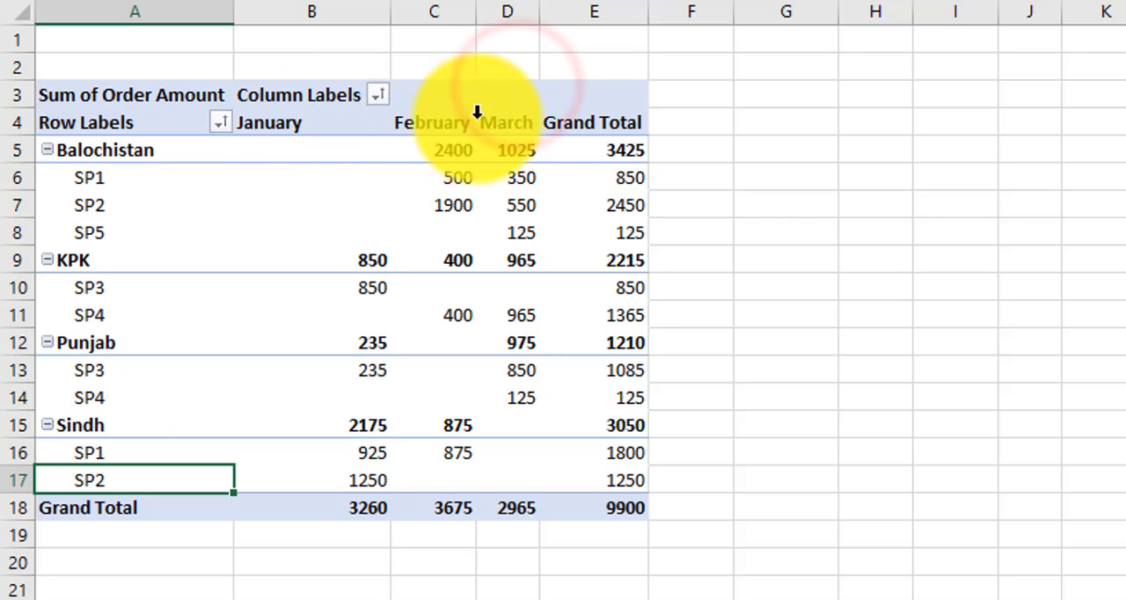
click(384, 94)
click(126, 158)
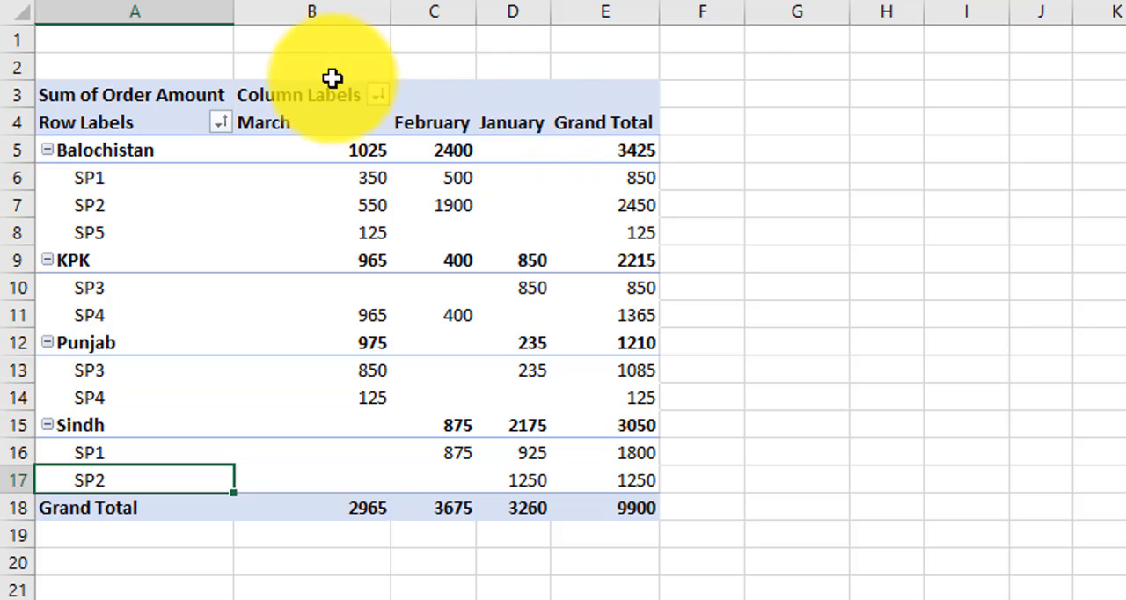
click(375, 90)
click(158, 131)
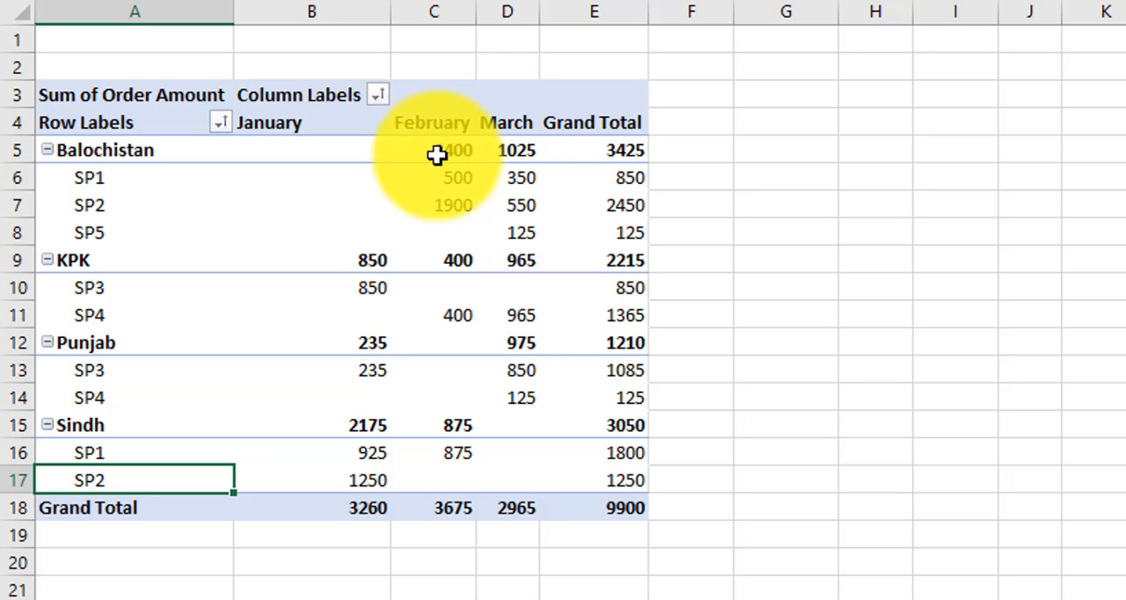
Step: Examine the Grand Total order amounts of the salespersons under Balochistan and how they are ordered
click(534, 179)
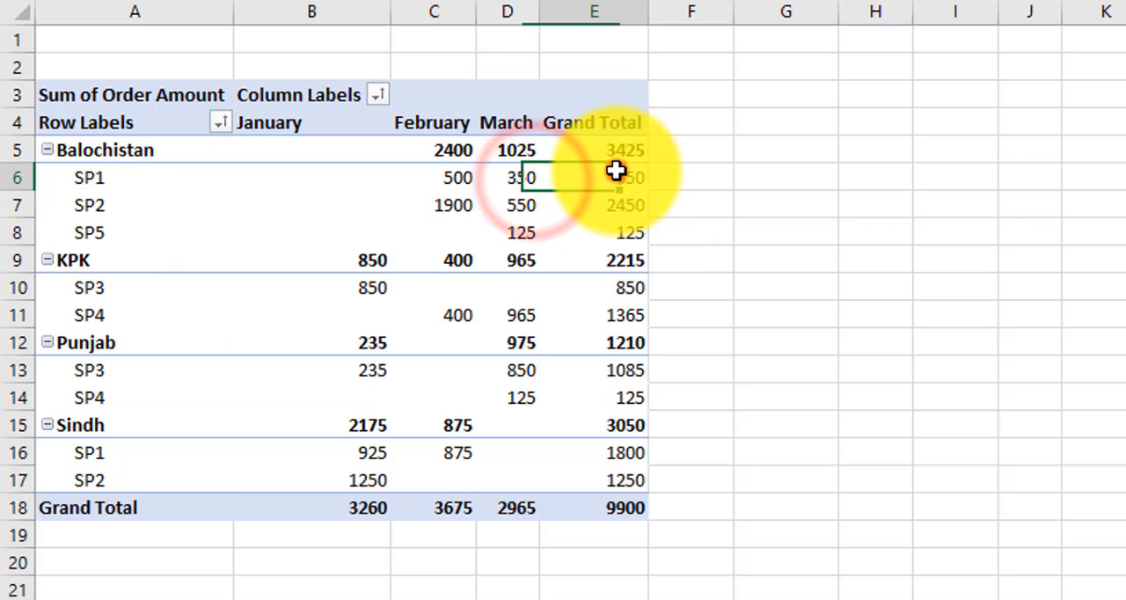
click(615, 176)
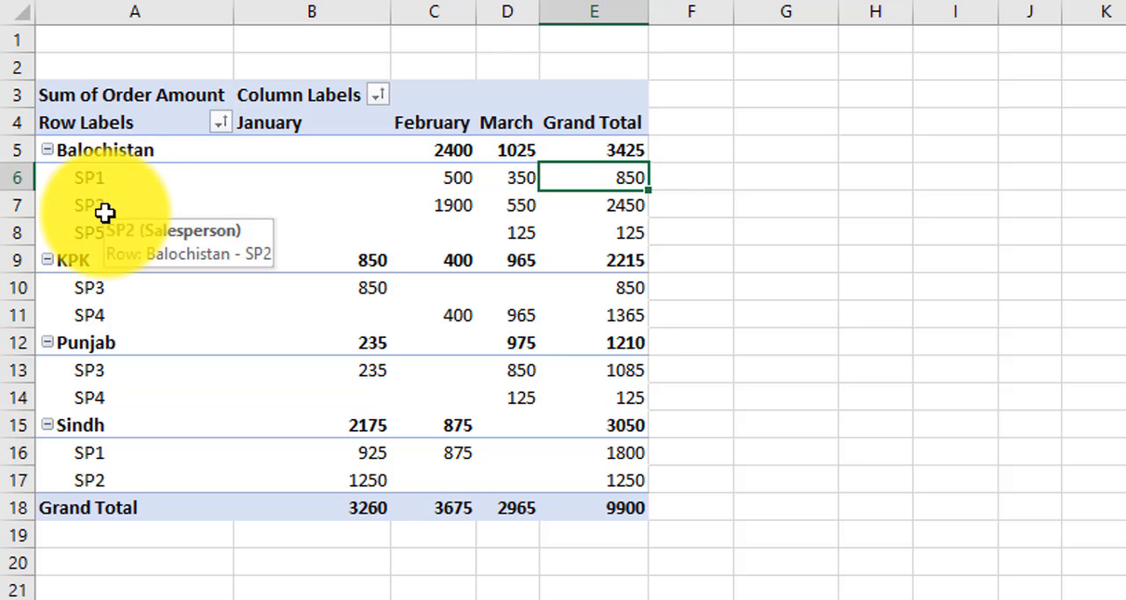
click(627, 215)
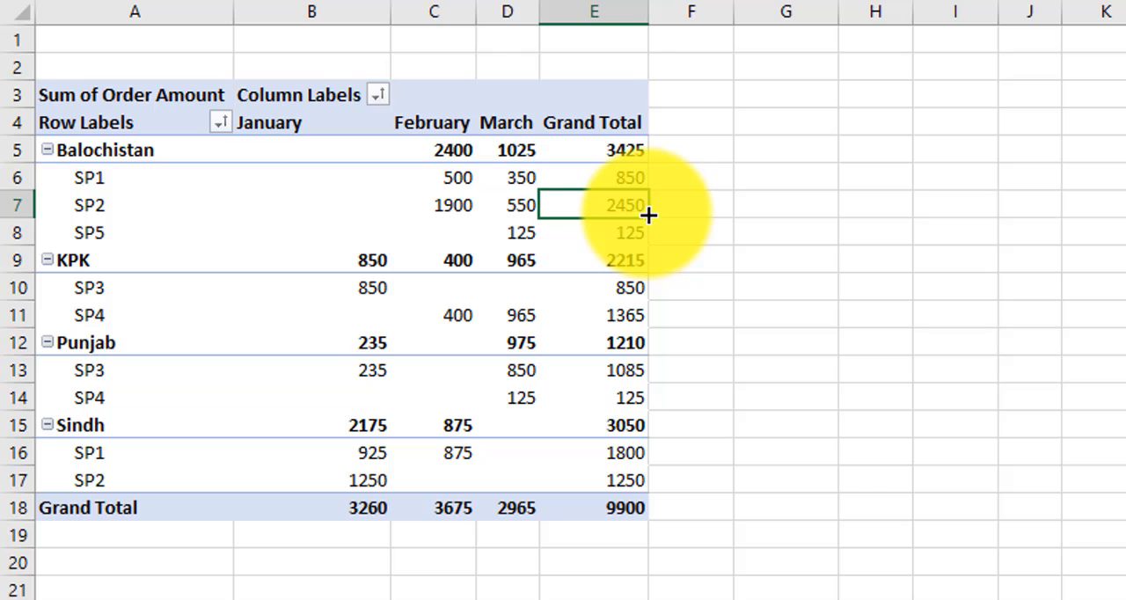
mouse_move(625, 209)
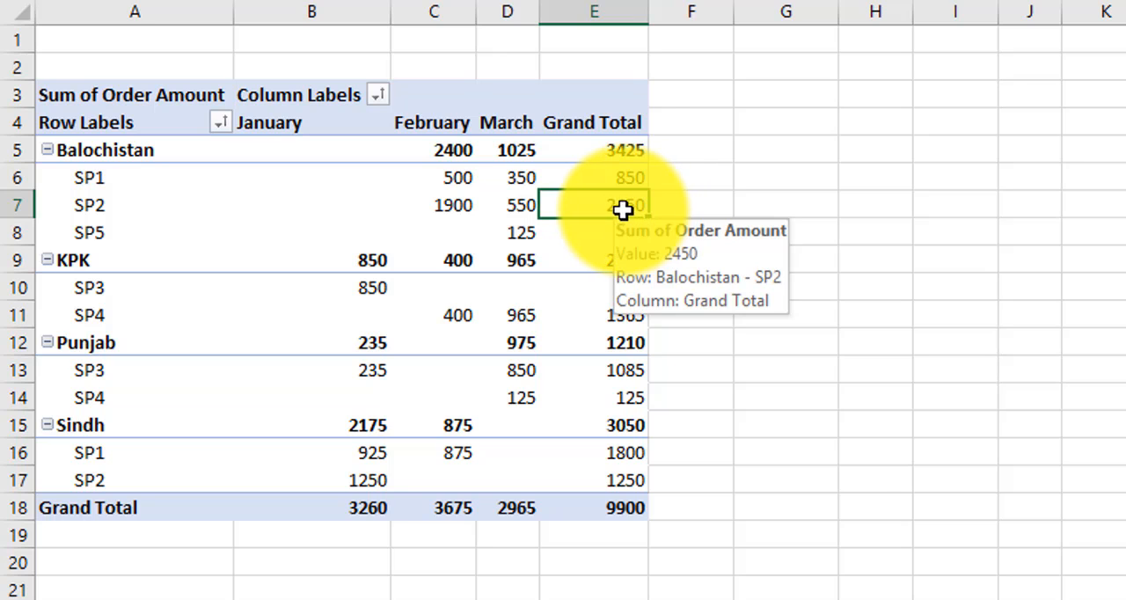
click(624, 180)
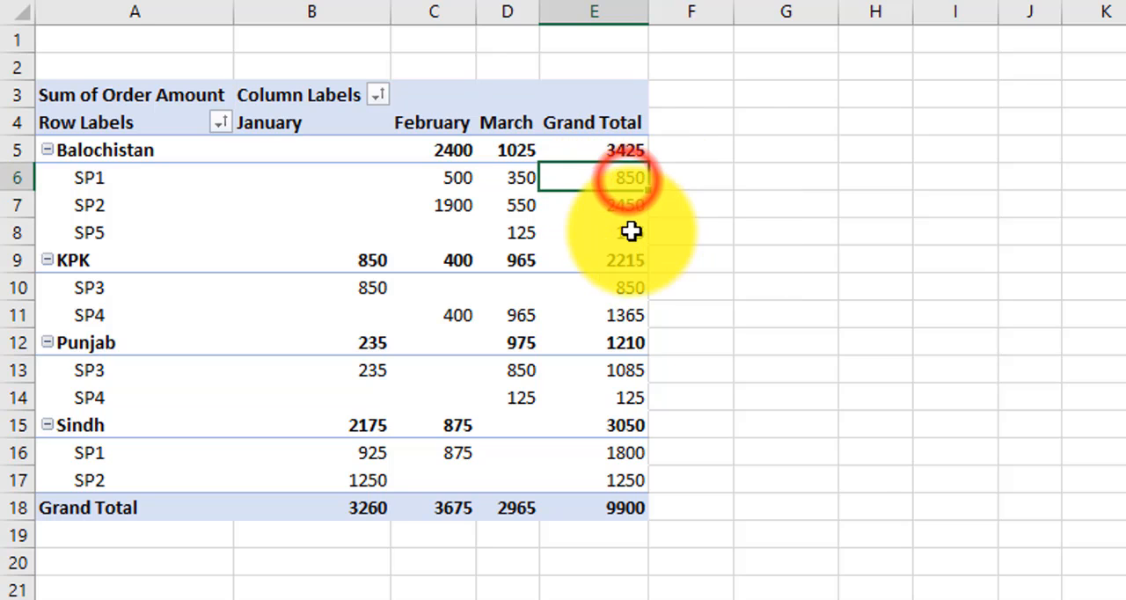
click(631, 232)
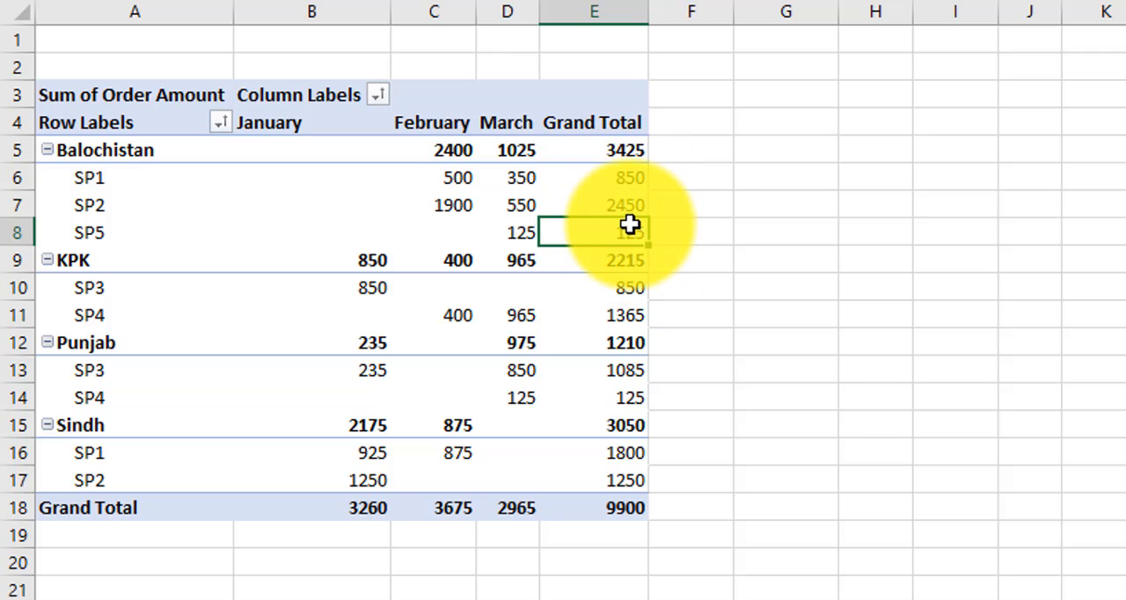
click(623, 205)
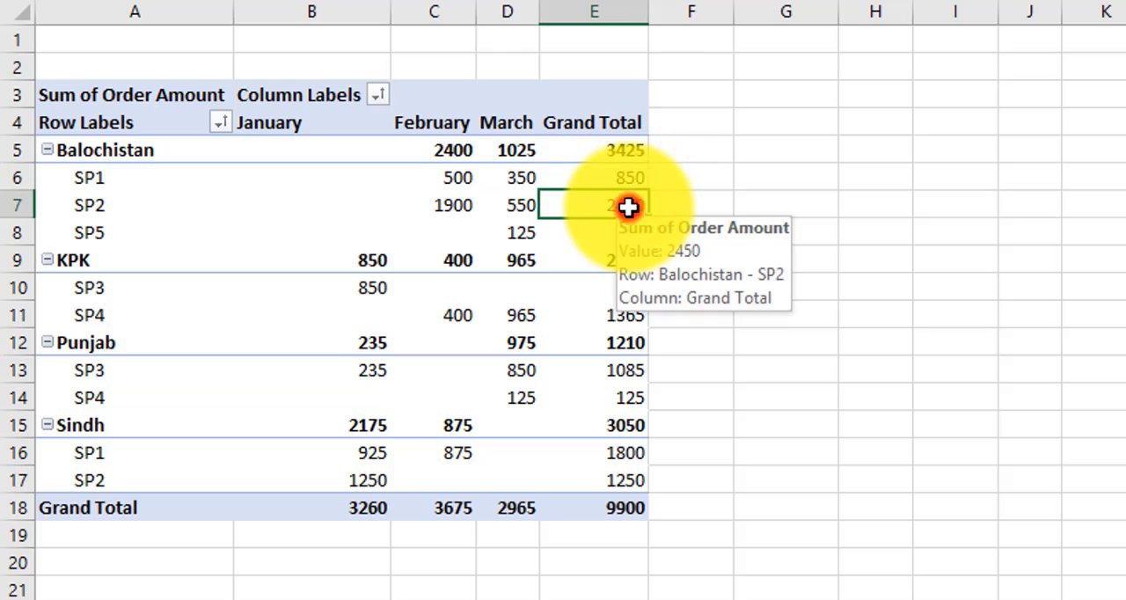
click(627, 206)
click(628, 232)
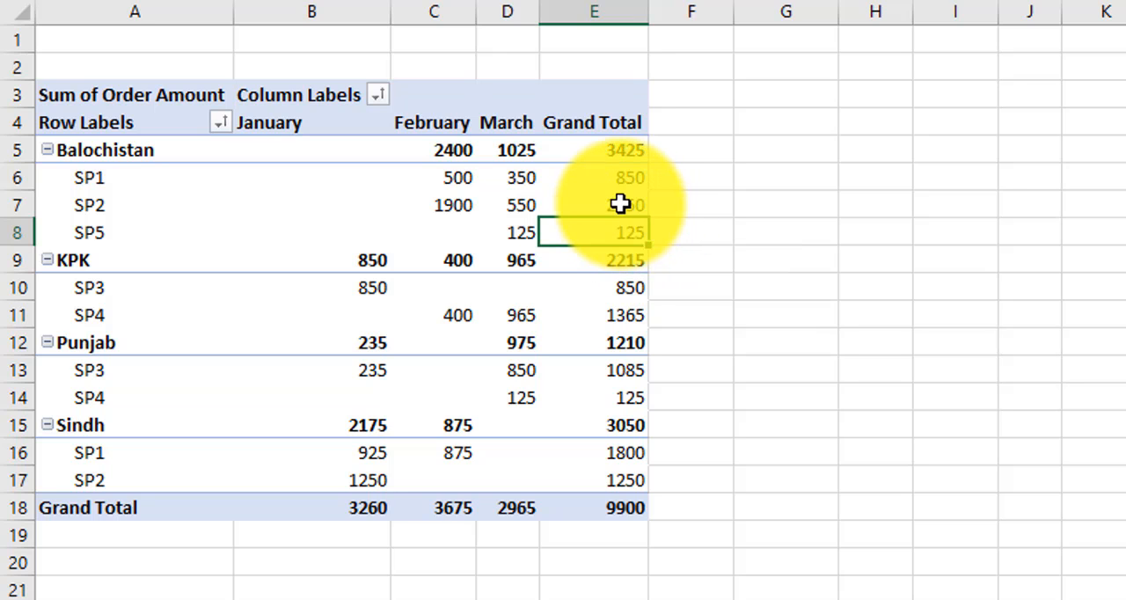
click(621, 202)
right_click(617, 199)
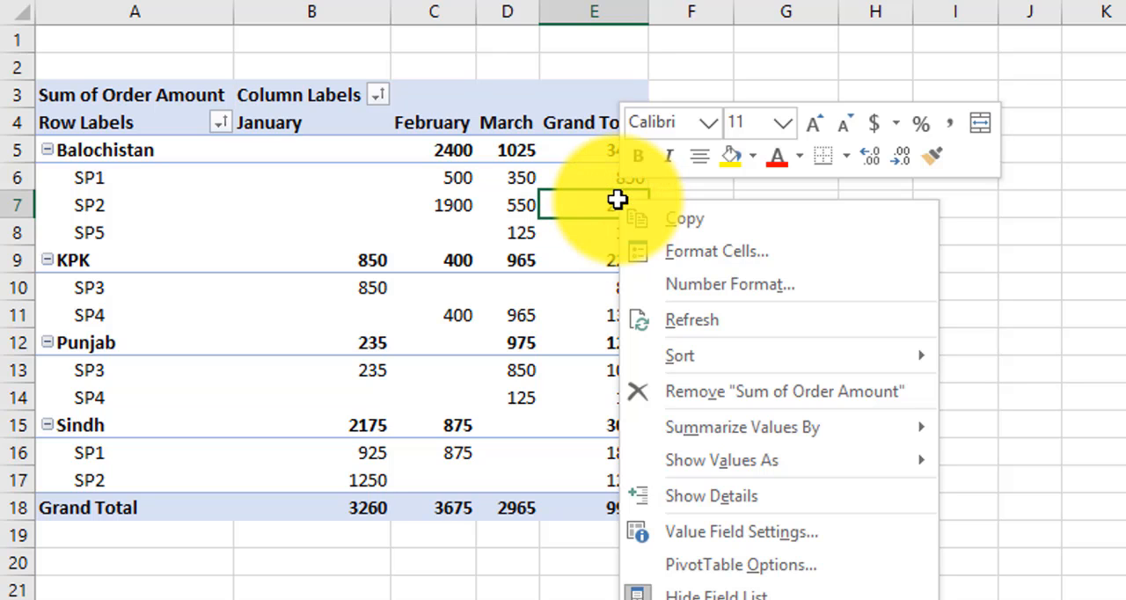
click(566, 211)
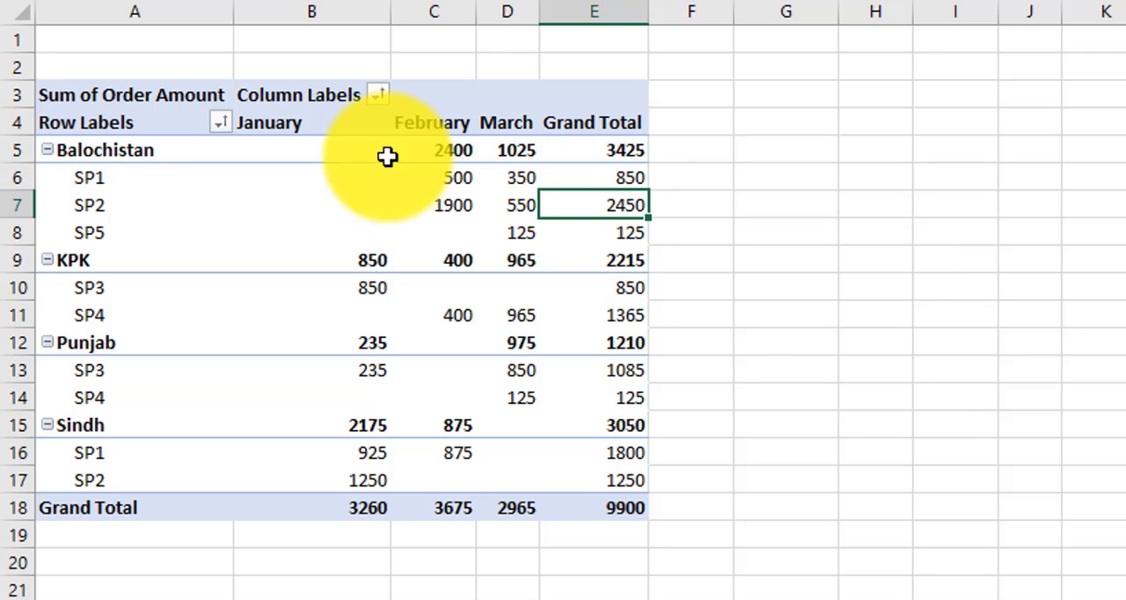
click(221, 123)
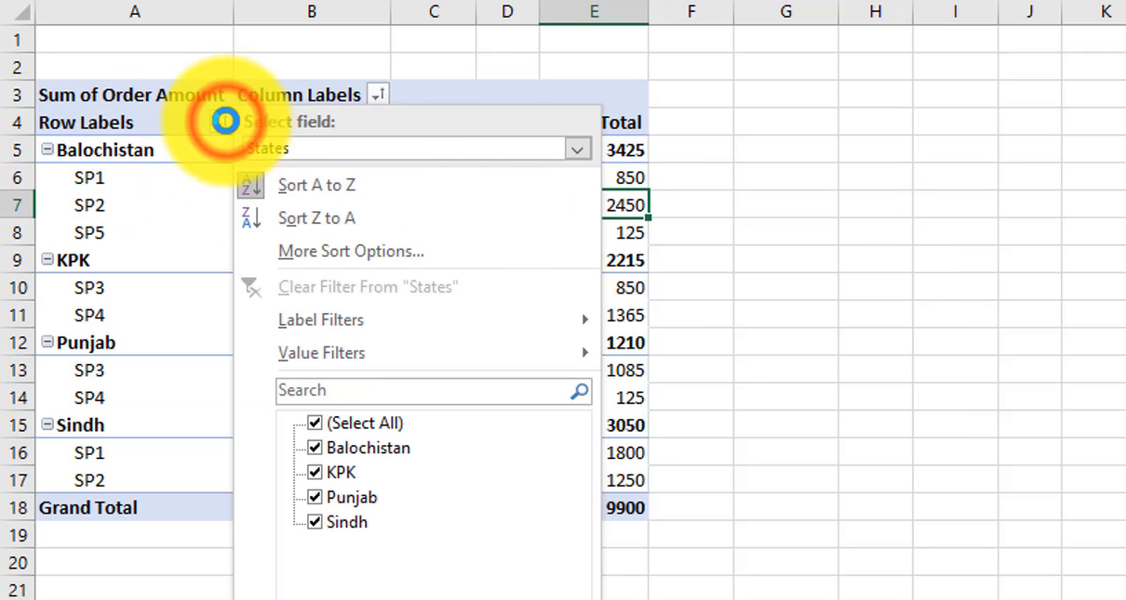
click(224, 124)
Step: Sort the salespersons within each state by Grand Total order amount from smallest to largest and check the order
right_click(609, 204)
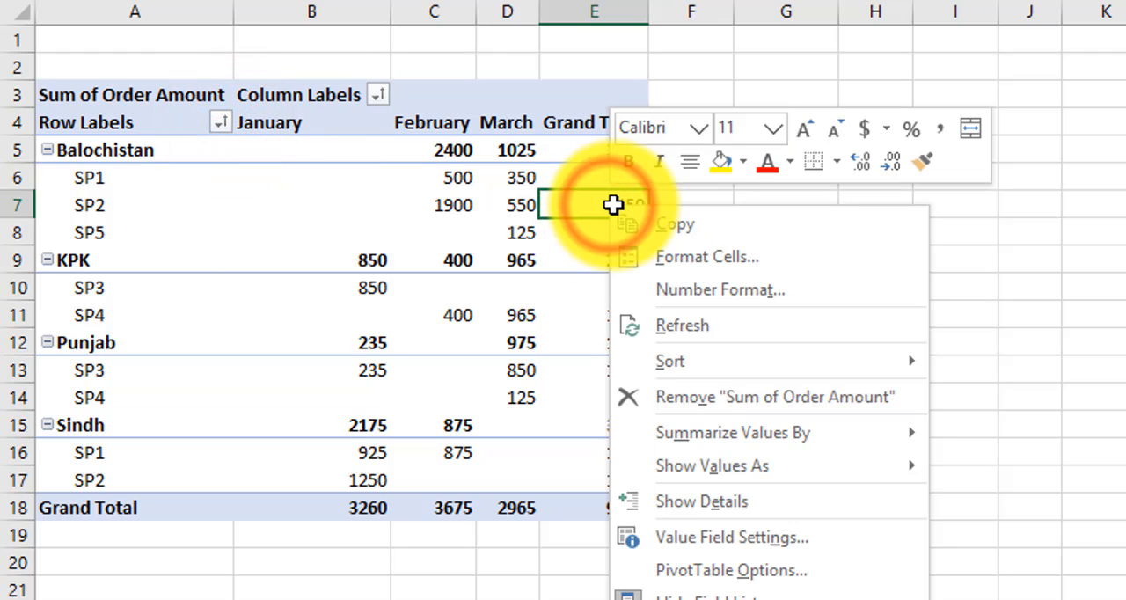
mouse_move(682, 364)
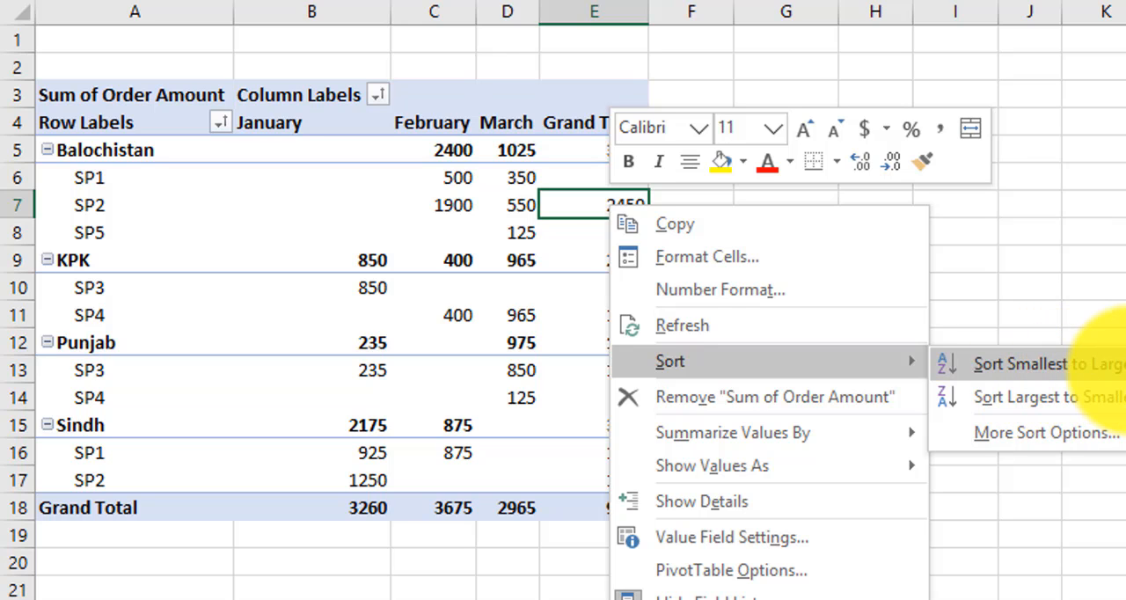
click(1076, 372)
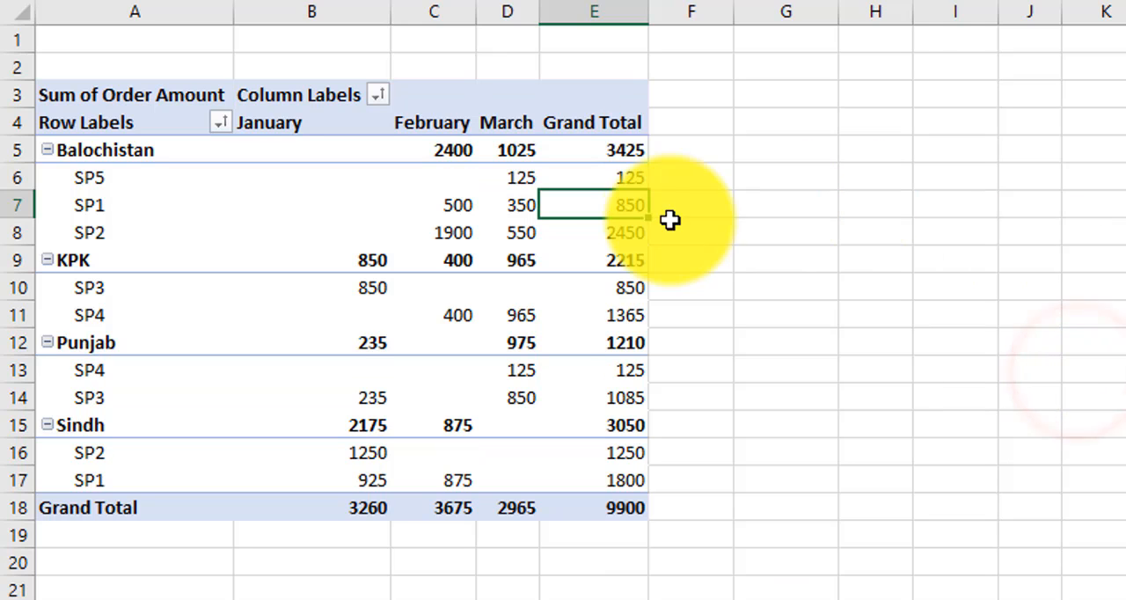
click(636, 180)
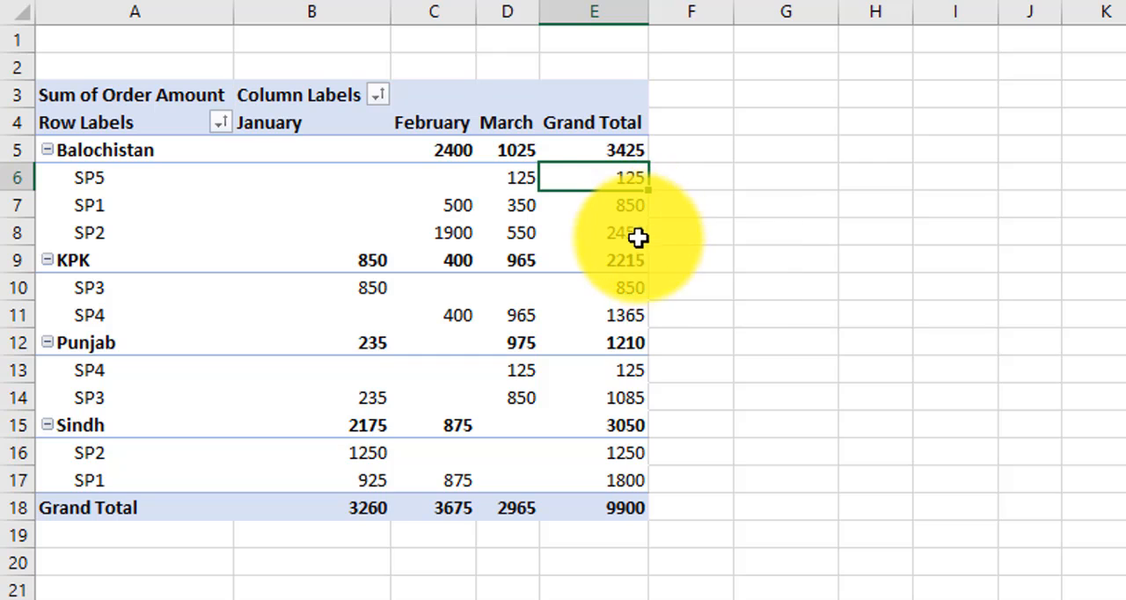
mouse_move(634, 243)
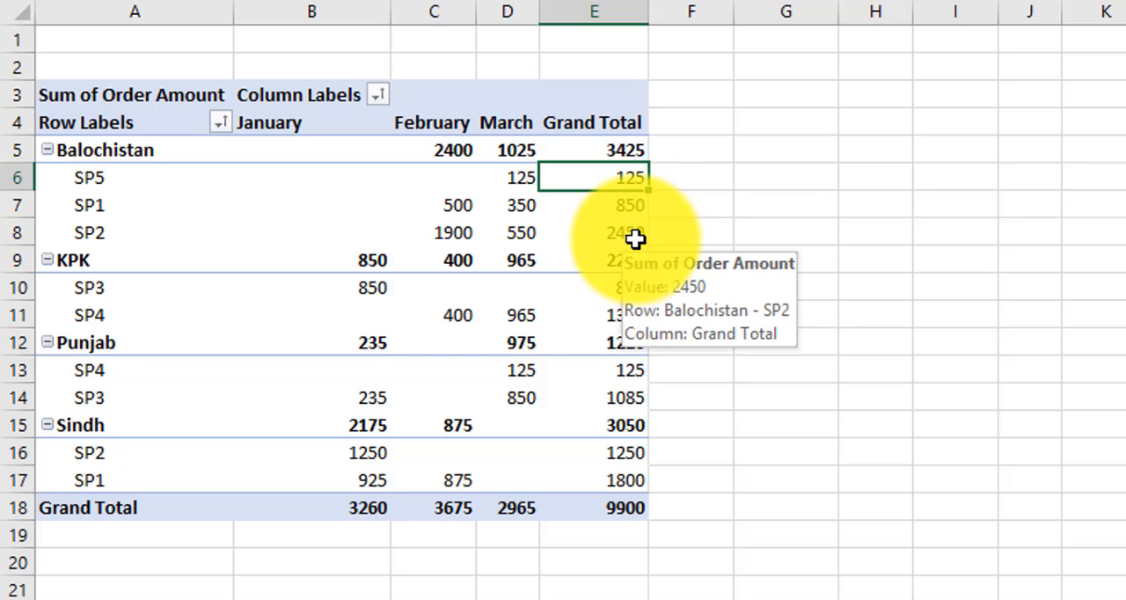
click(633, 400)
click(634, 455)
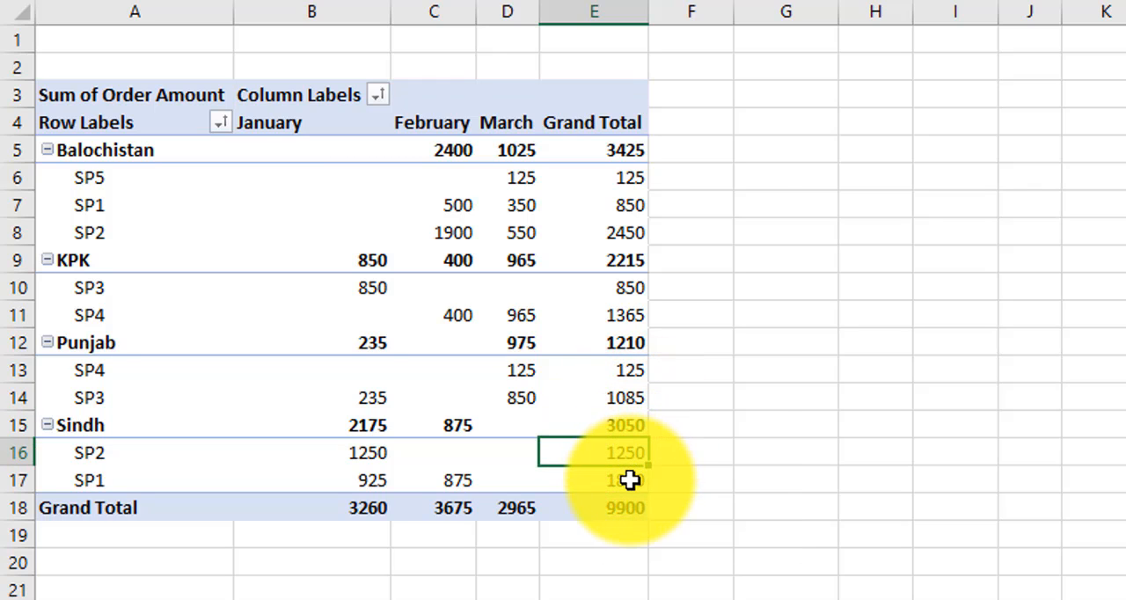
click(637, 484)
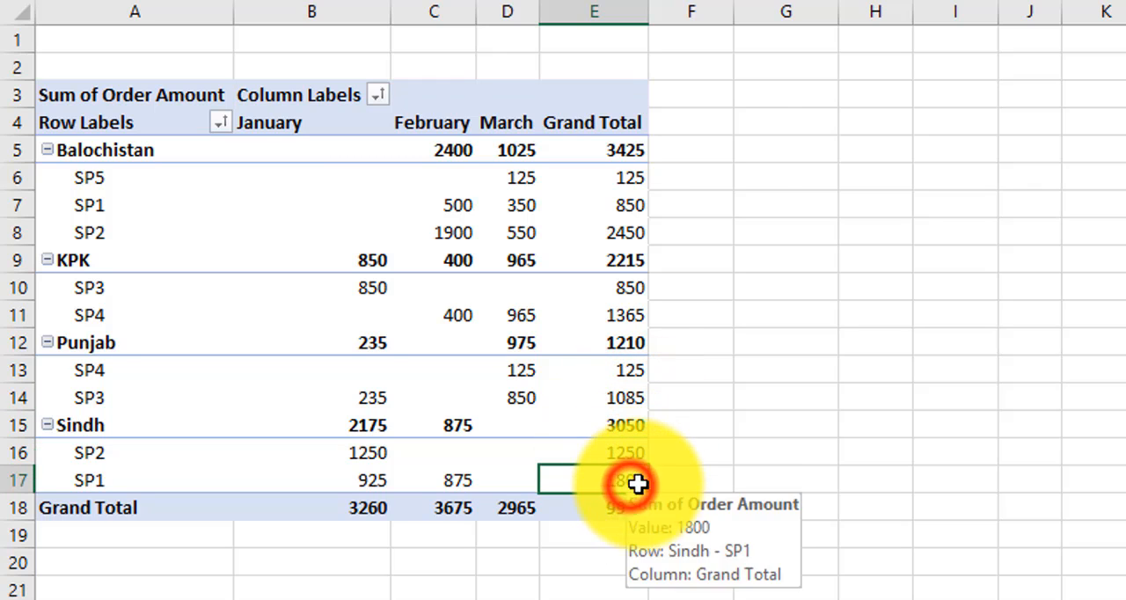
click(626, 211)
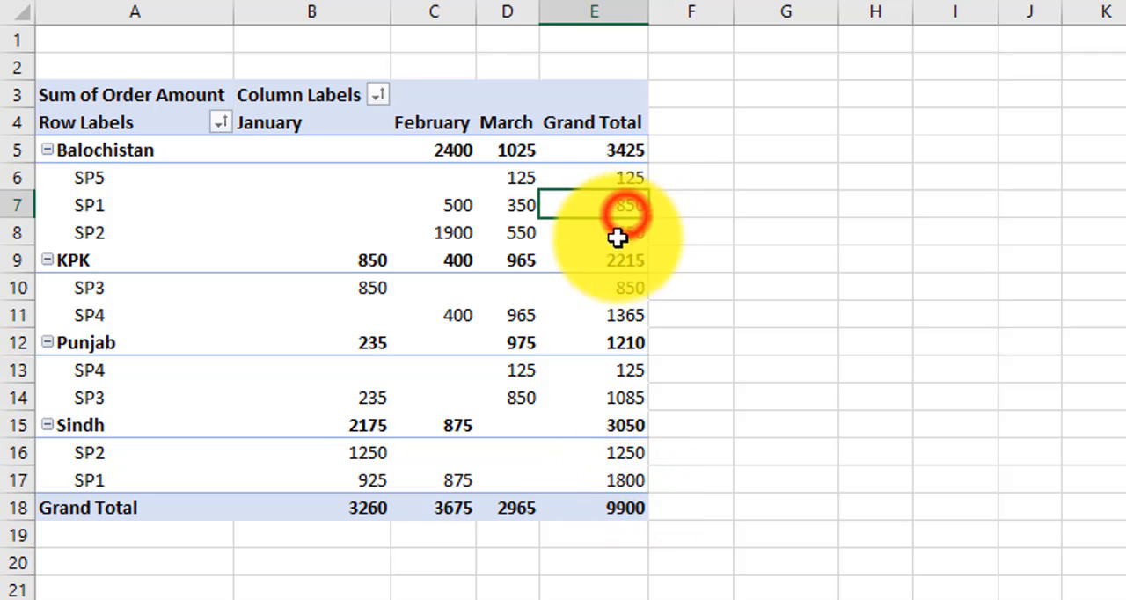
Step: Sort the salespersons within each state by Grand Total order amount from largest to smallest and check the order
click(628, 312)
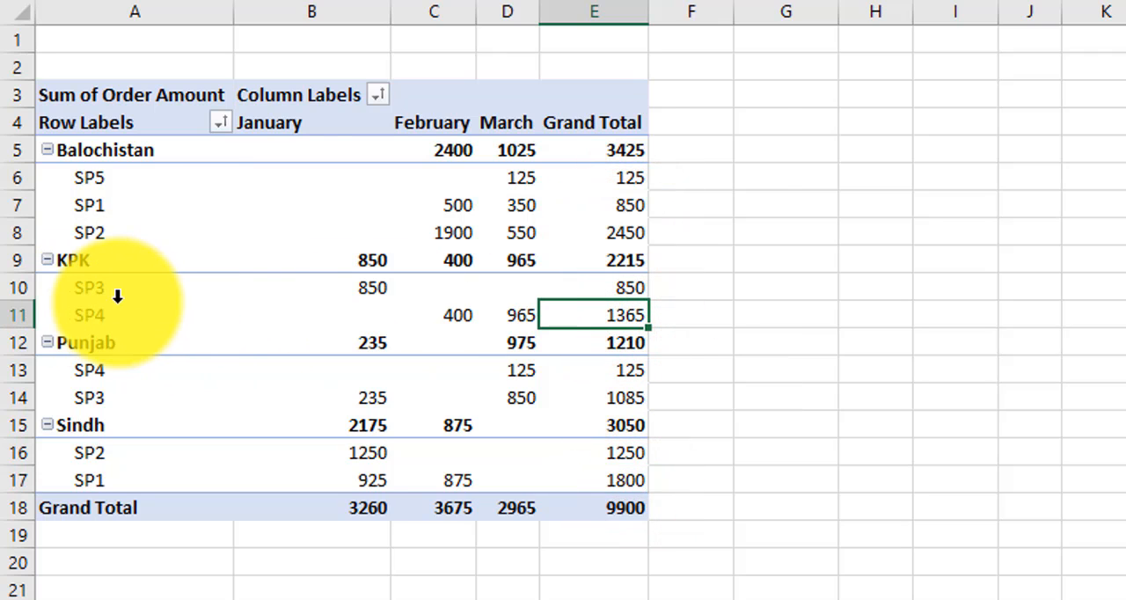
right_click(620, 314)
mouse_move(739, 53)
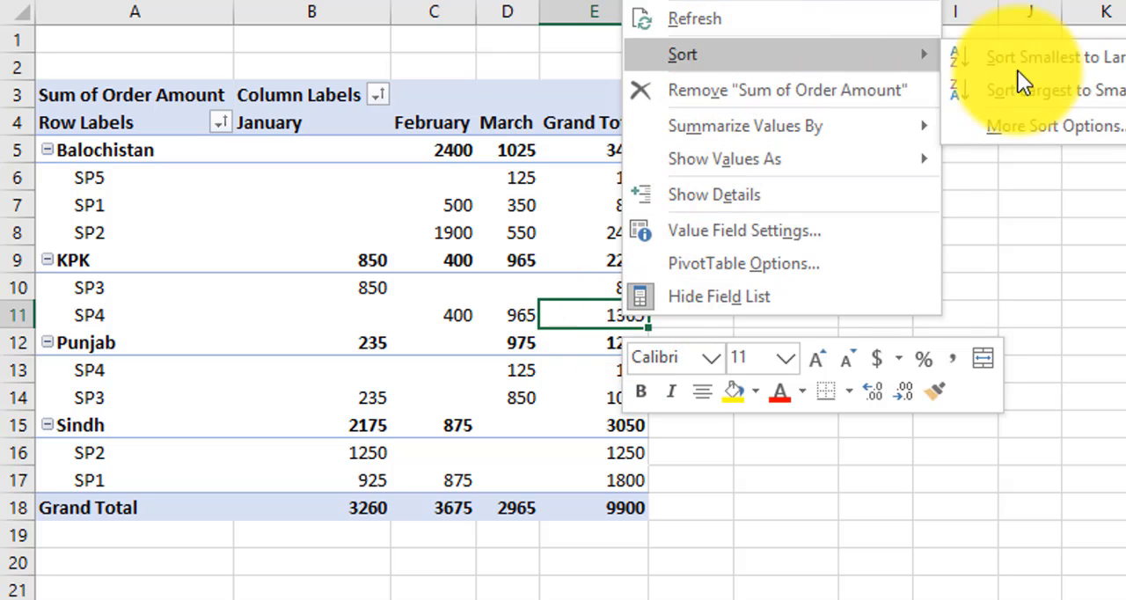
click(1113, 92)
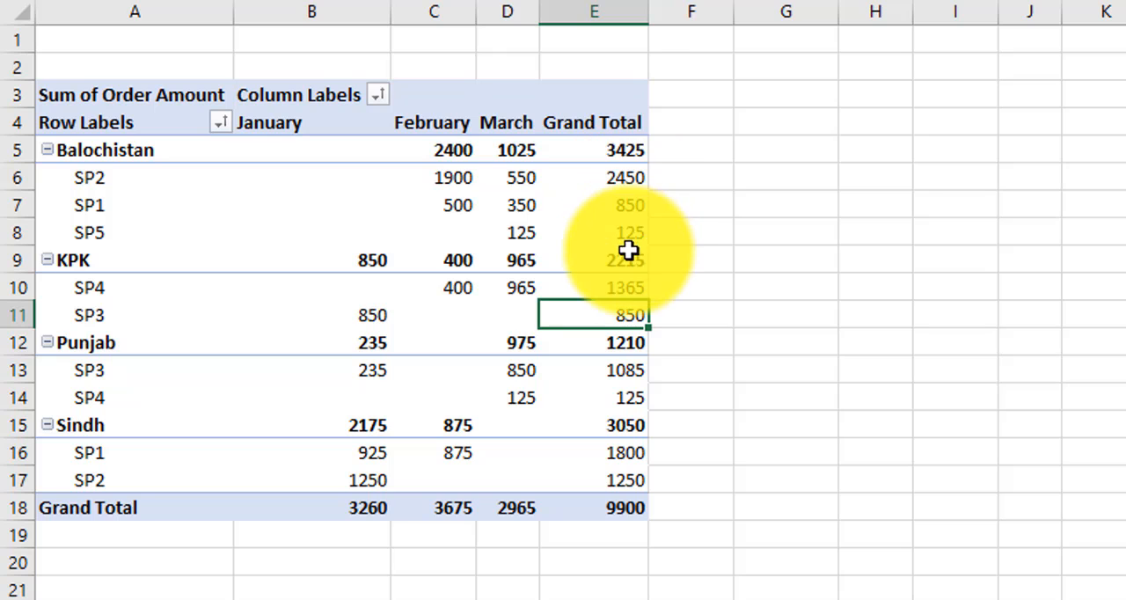
mouse_move(624, 174)
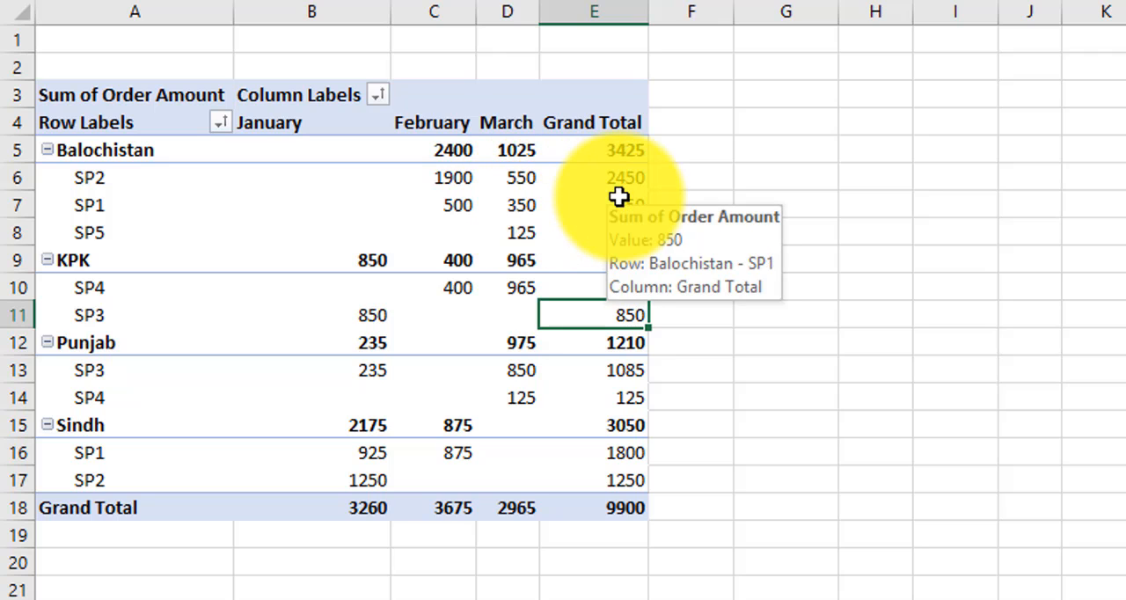
click(596, 147)
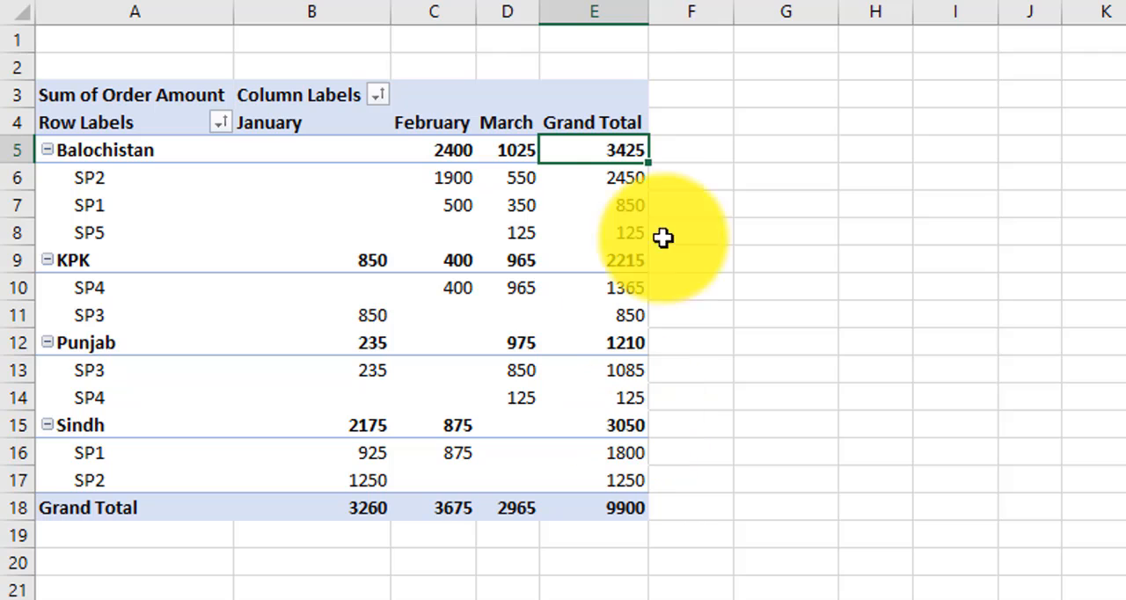
right_click(624, 145)
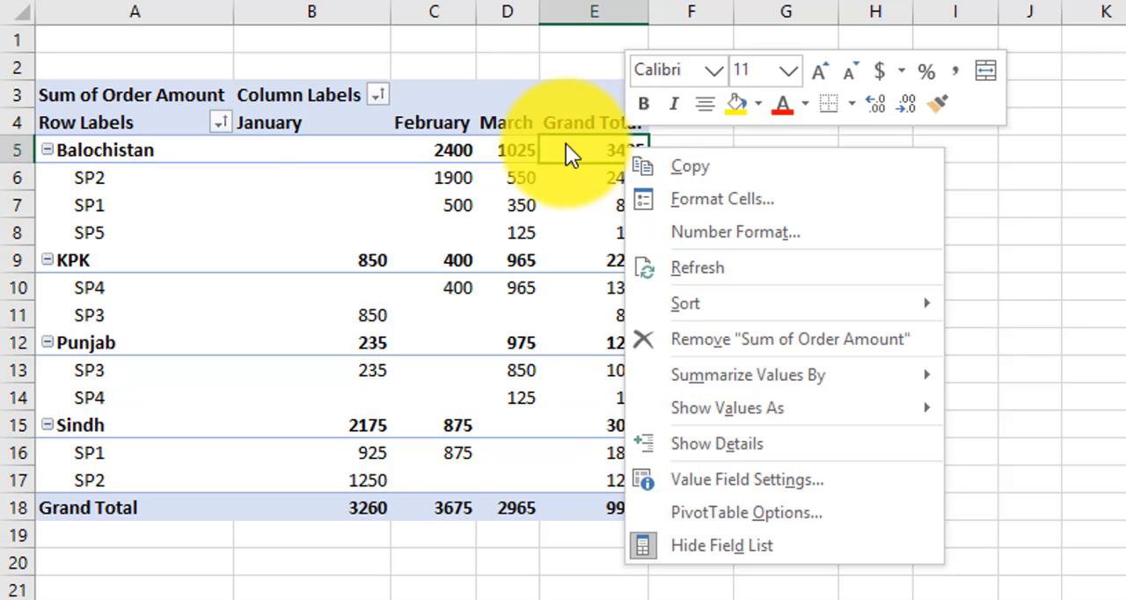
click(135, 153)
click(85, 157)
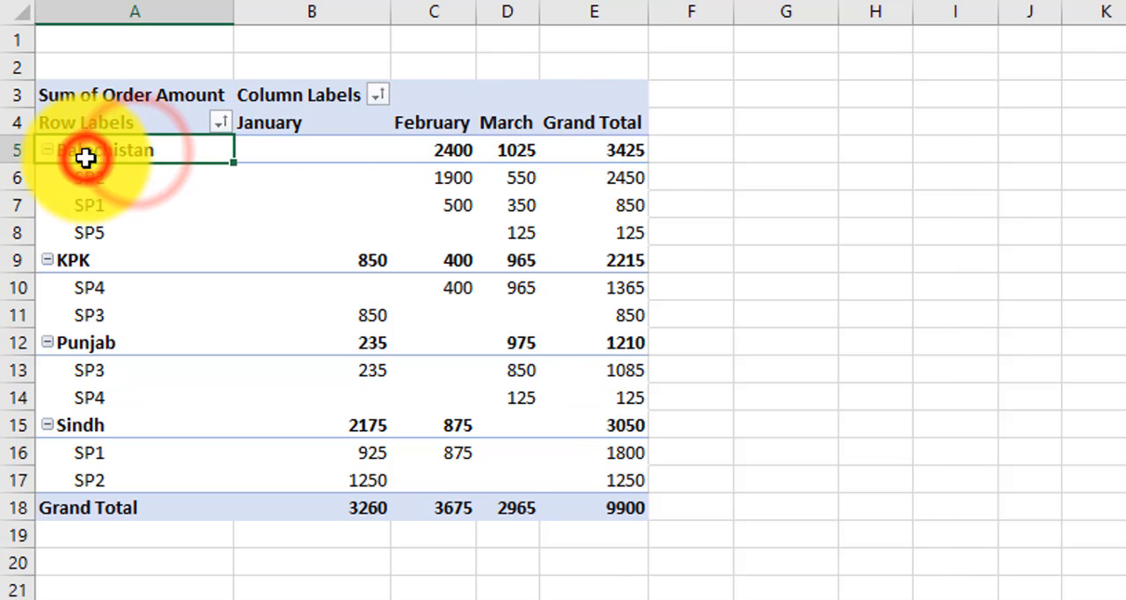
click(626, 152)
right_click(626, 151)
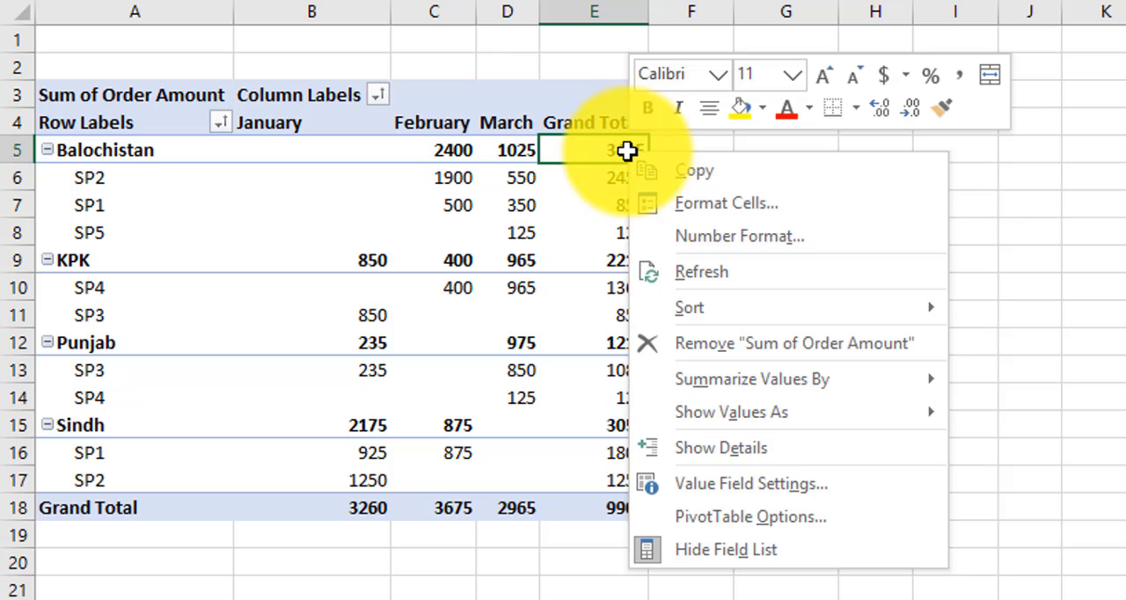
click(606, 211)
click(616, 207)
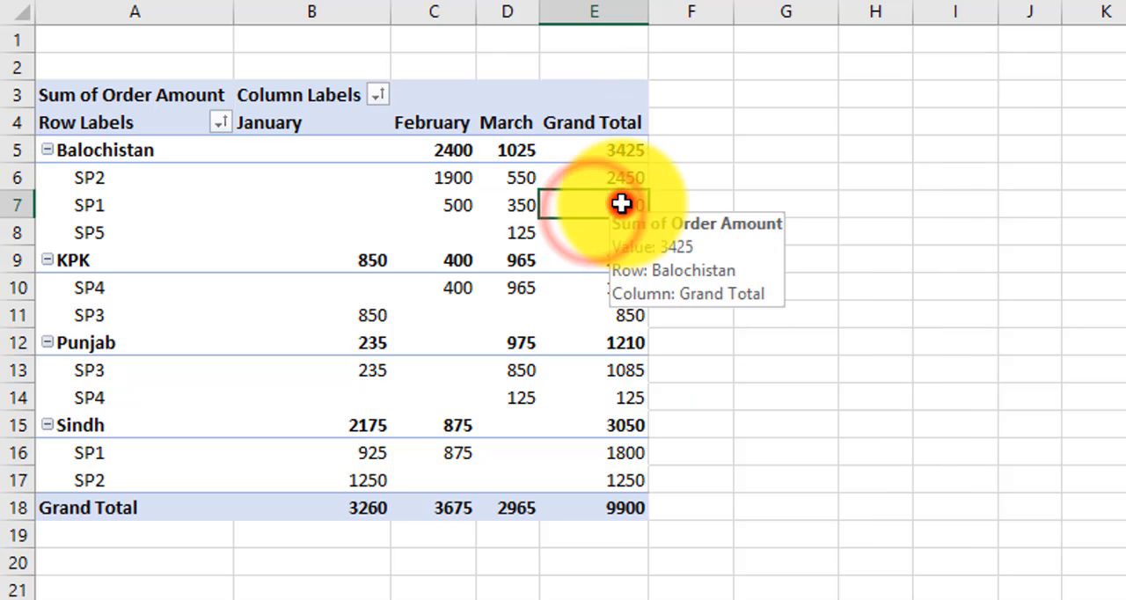
mouse_move(615, 200)
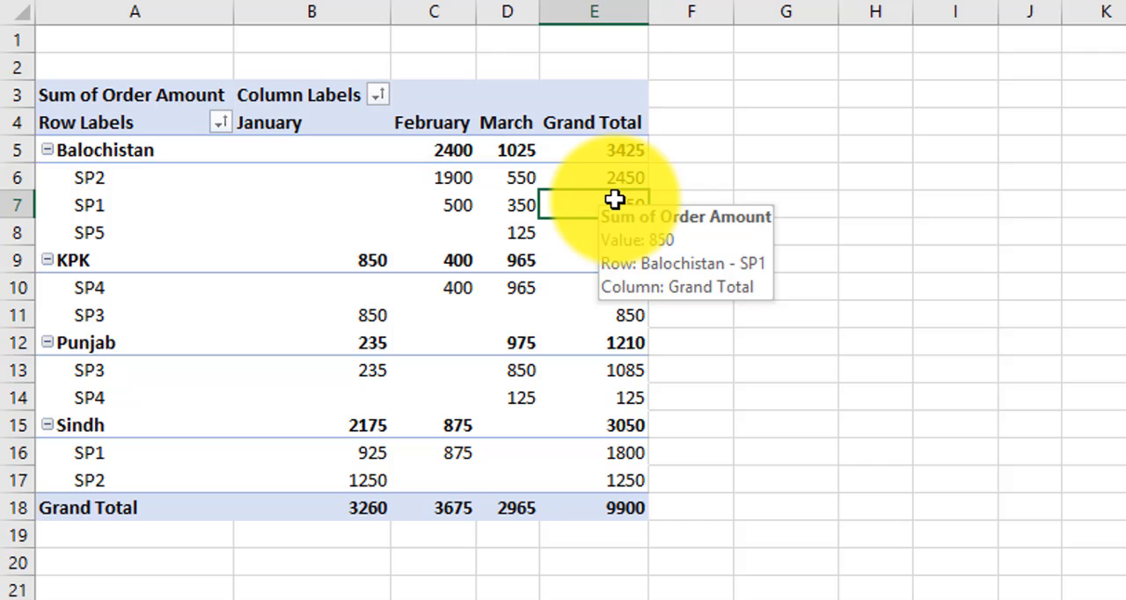
Step: Sort the states by their Grand Total order amounts from smallest to largest
click(621, 144)
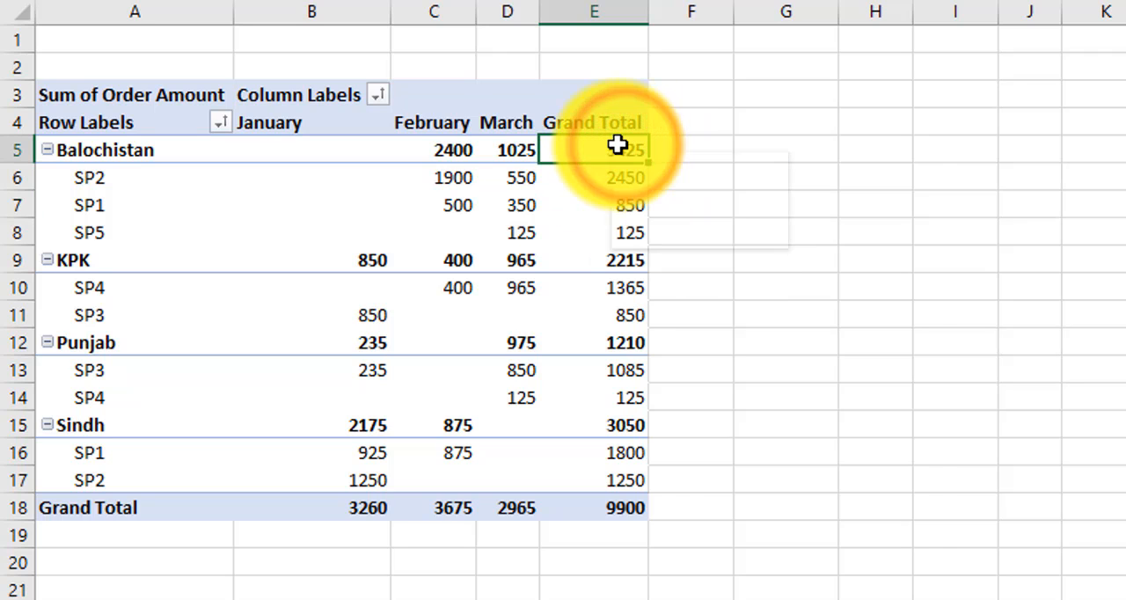
right_click(618, 145)
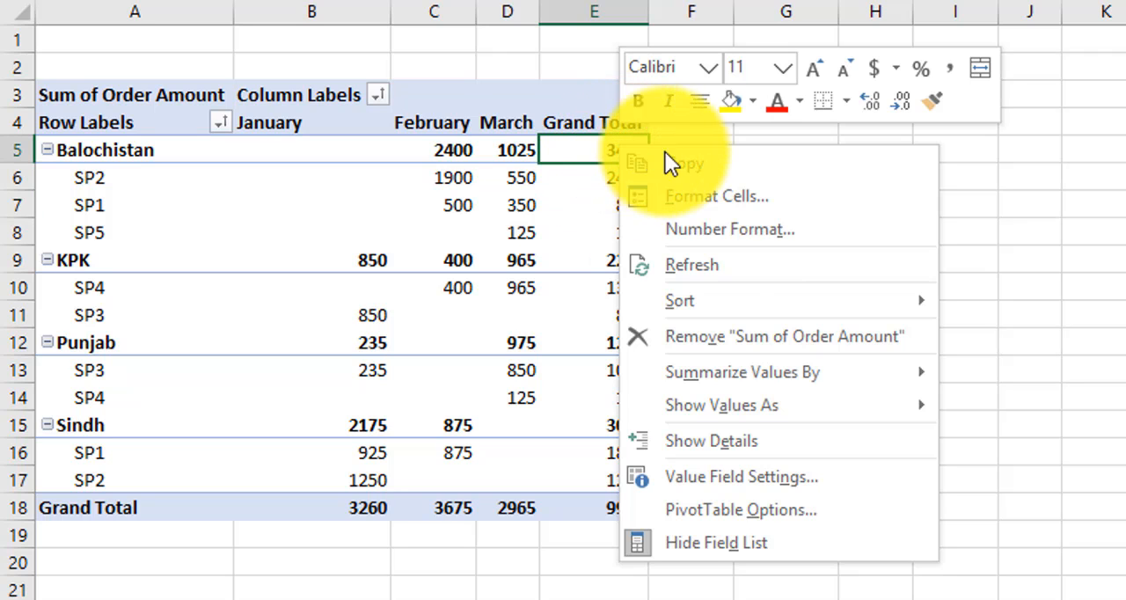
mouse_move(681, 299)
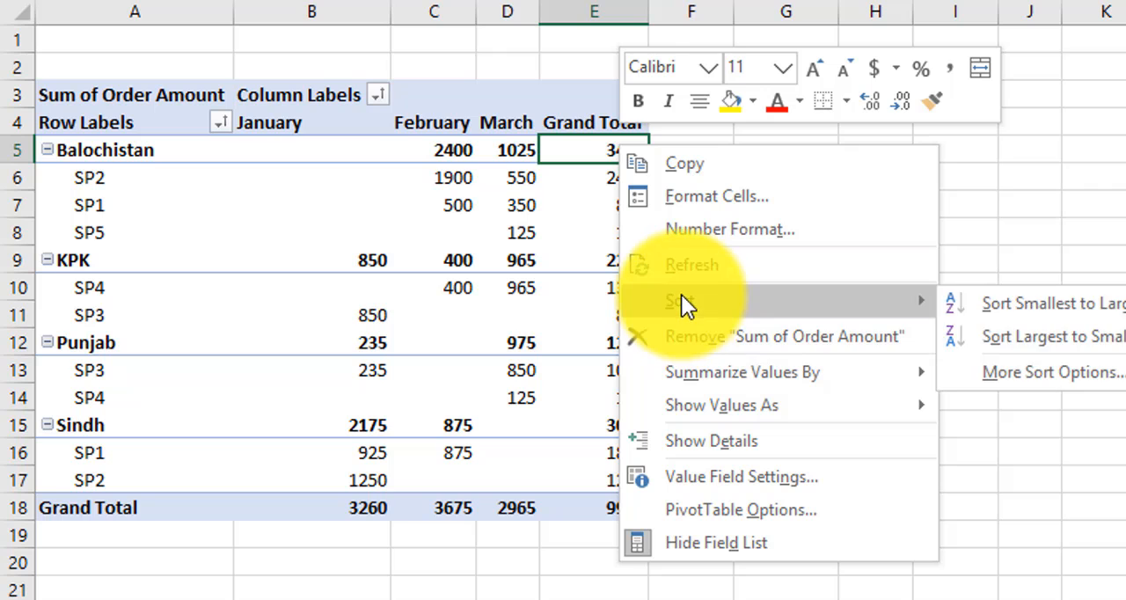
click(1020, 305)
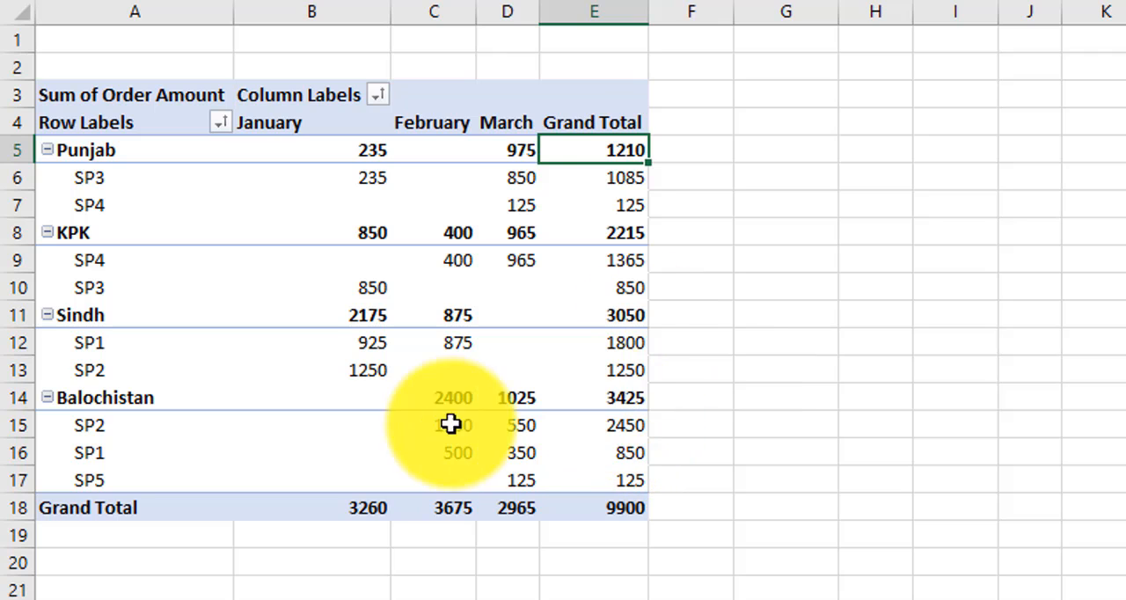
Step: Sort the states by their Grand Total order amounts from largest to smallest and check the order
right_click(632, 399)
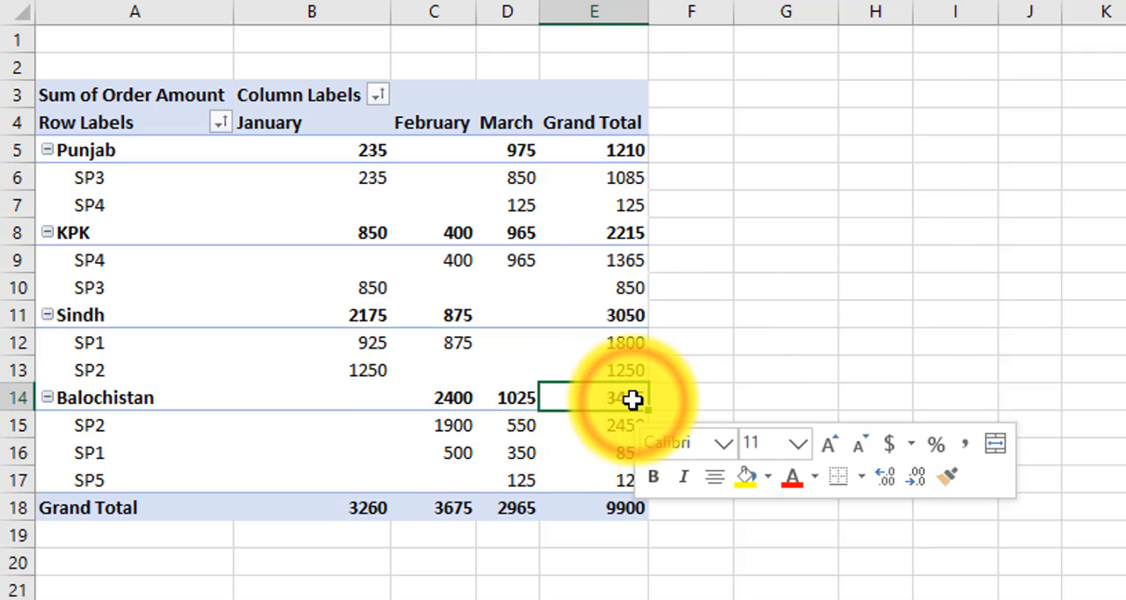
right_click(633, 400)
right_click(633, 400)
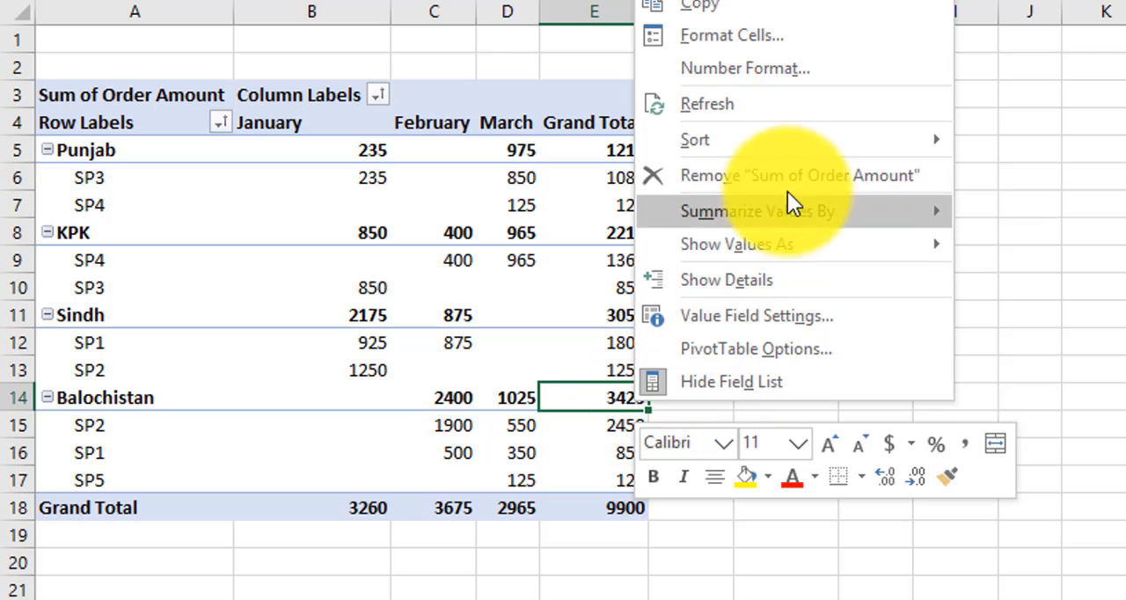
click(756, 138)
click(1072, 171)
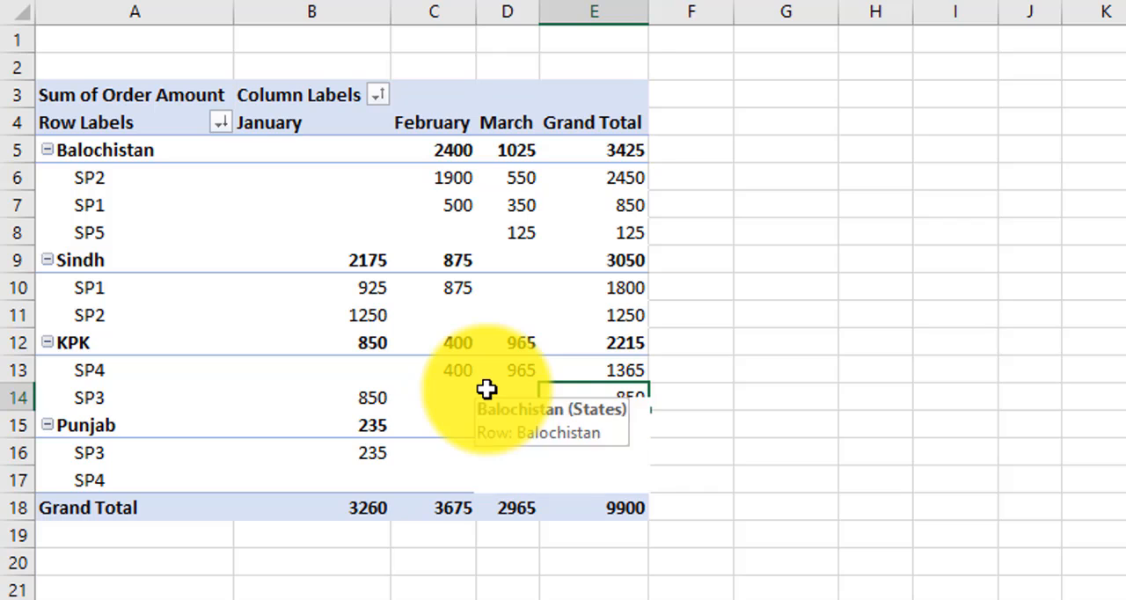
mouse_move(486, 389)
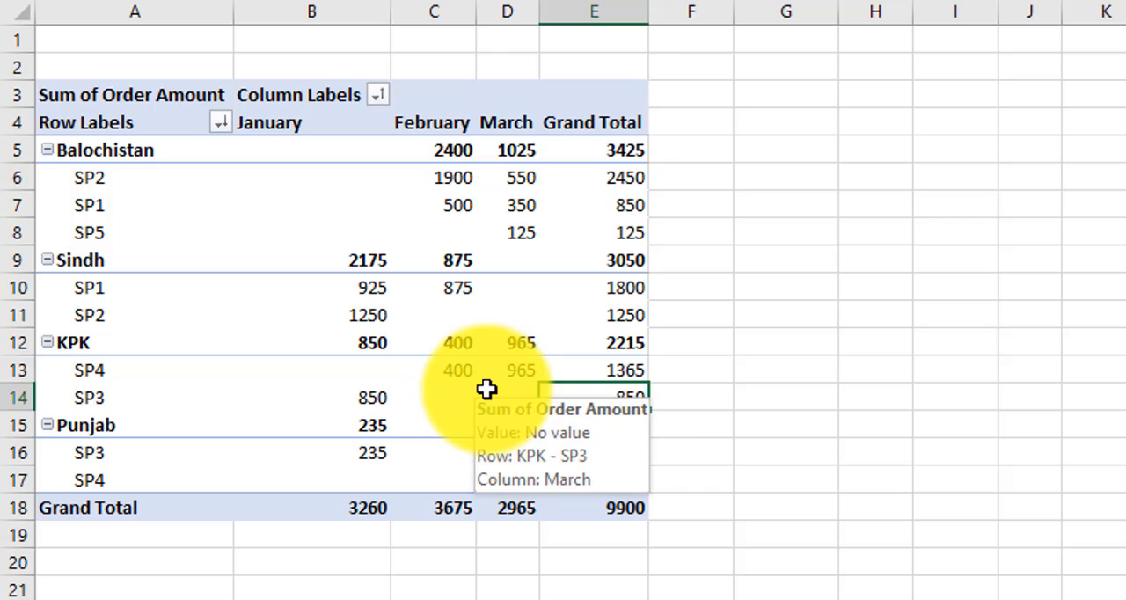
Step: Compare the months' amounts in the Grand Total row and sort the month columns by them from smallest to largest
click(326, 513)
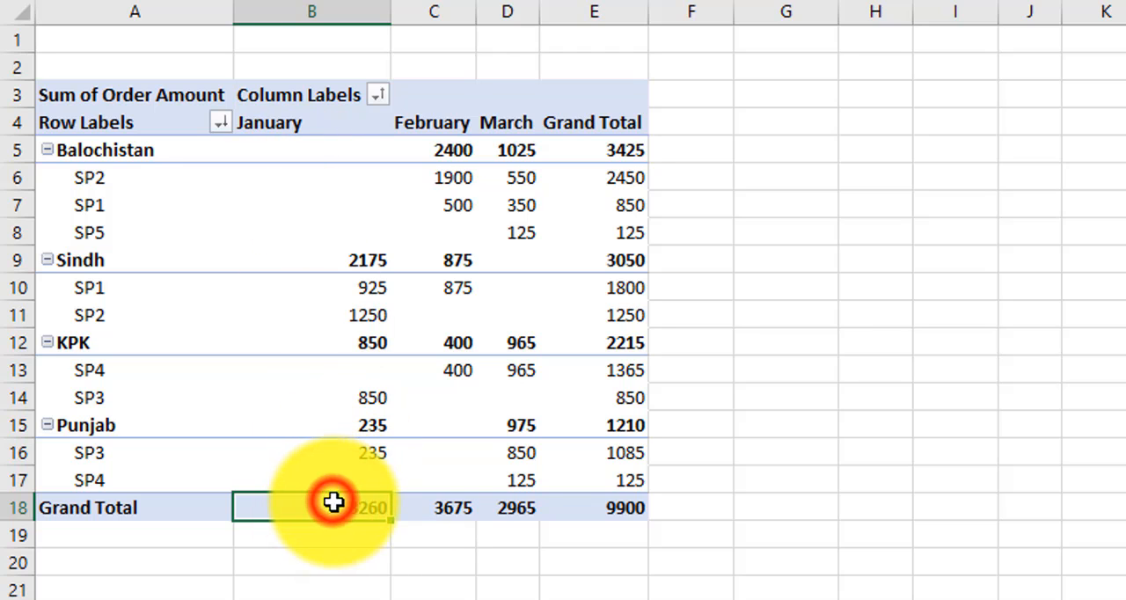
click(452, 508)
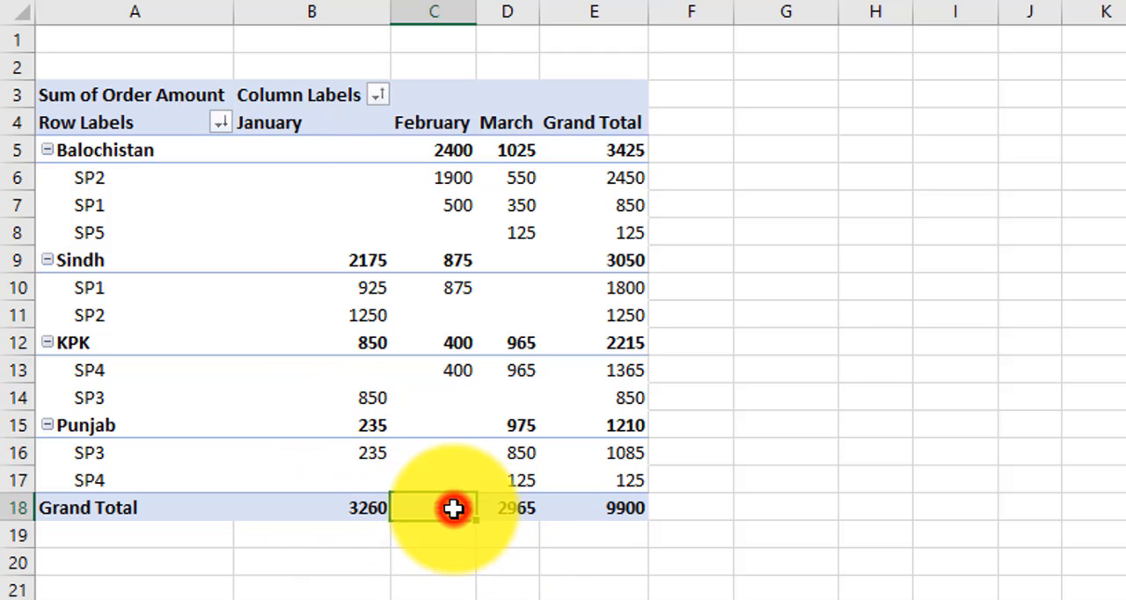
click(520, 509)
click(337, 507)
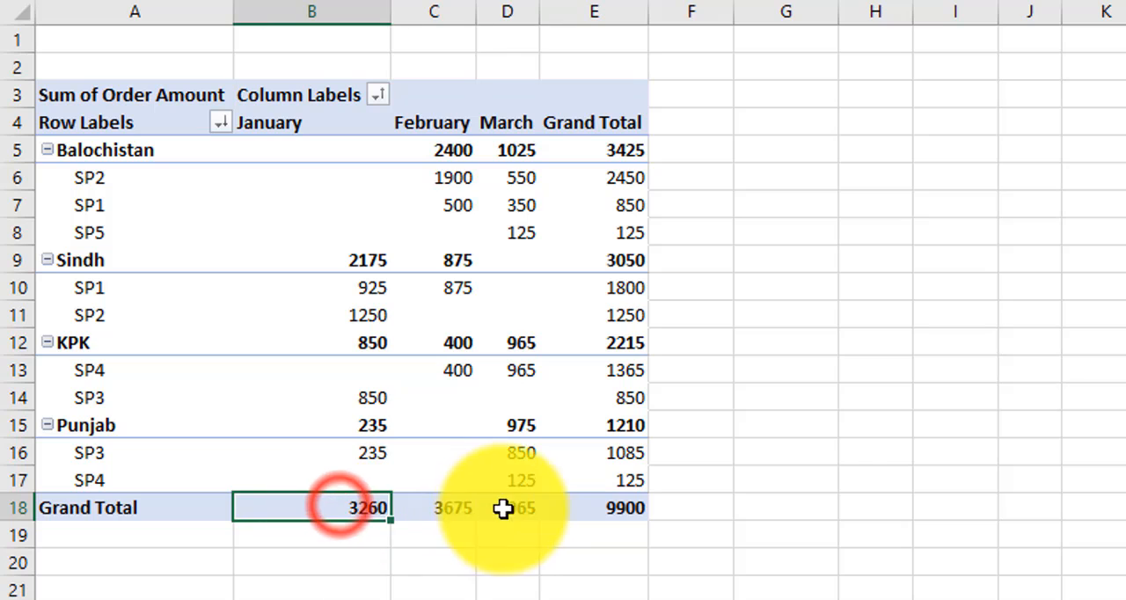
click(327, 509)
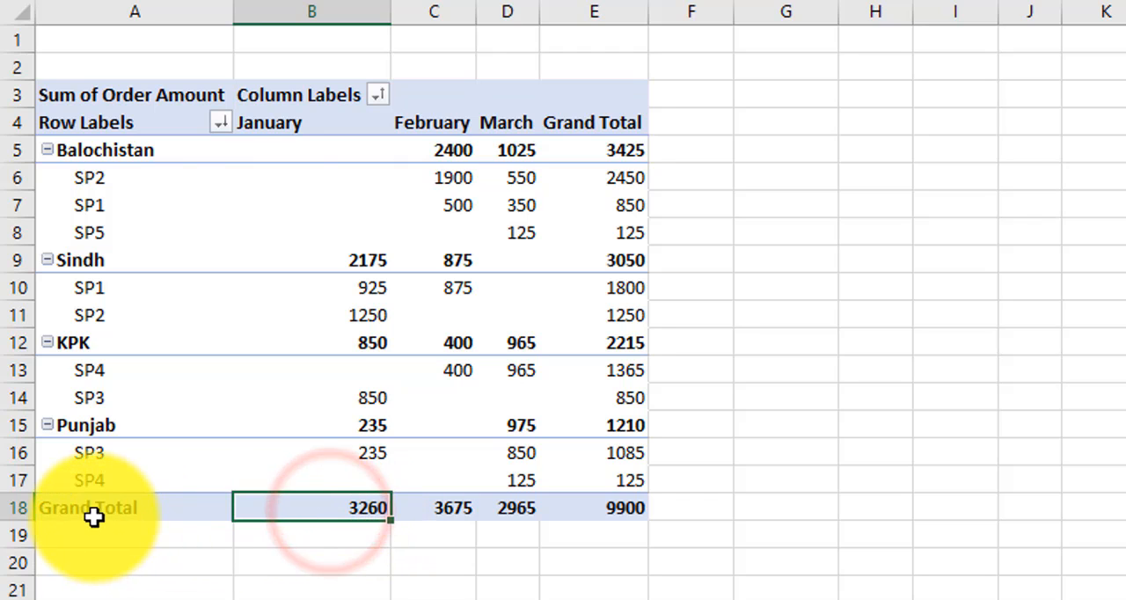
click(350, 507)
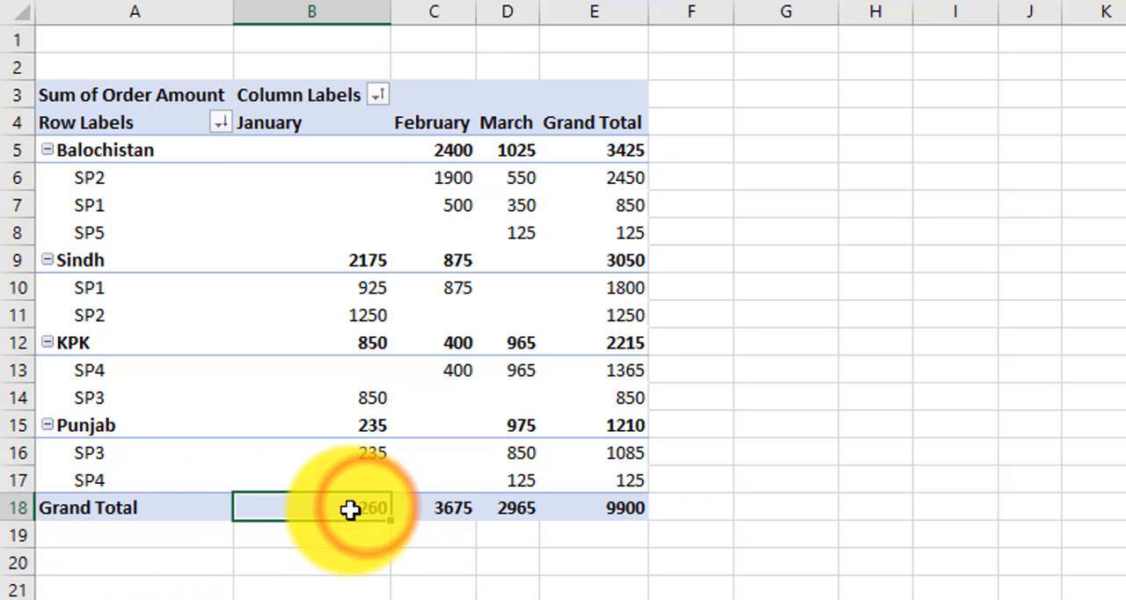
right_click(350, 509)
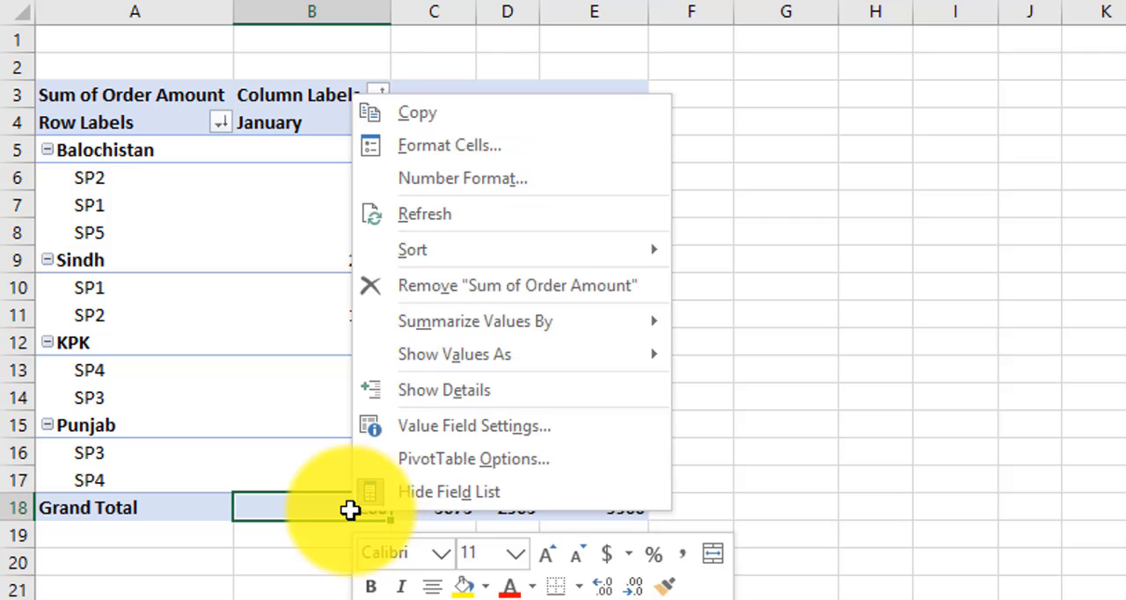
mouse_move(544, 251)
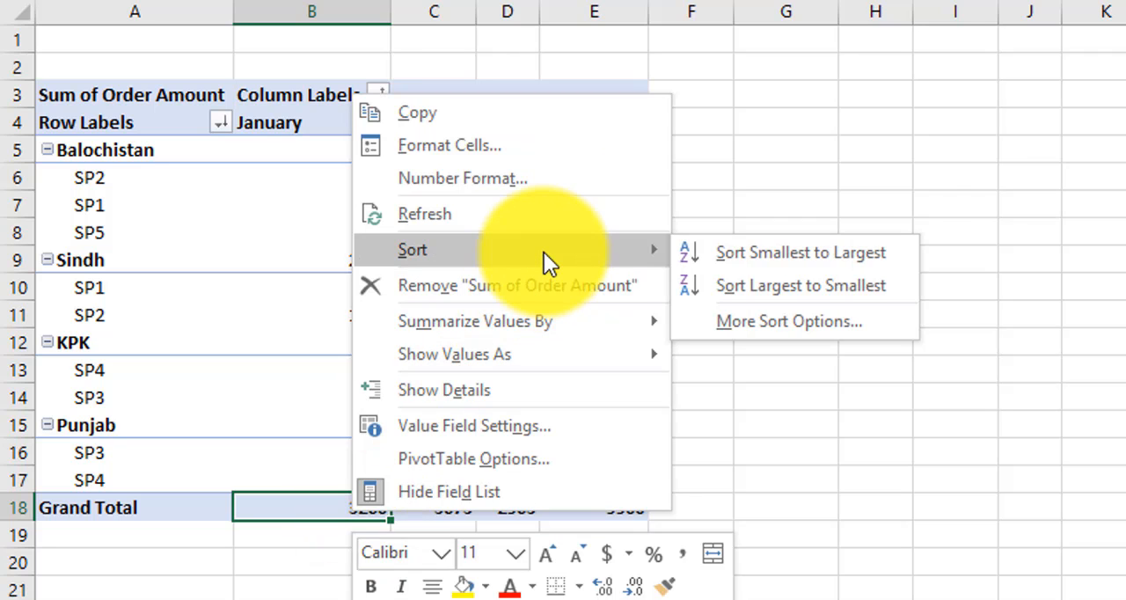
click(860, 256)
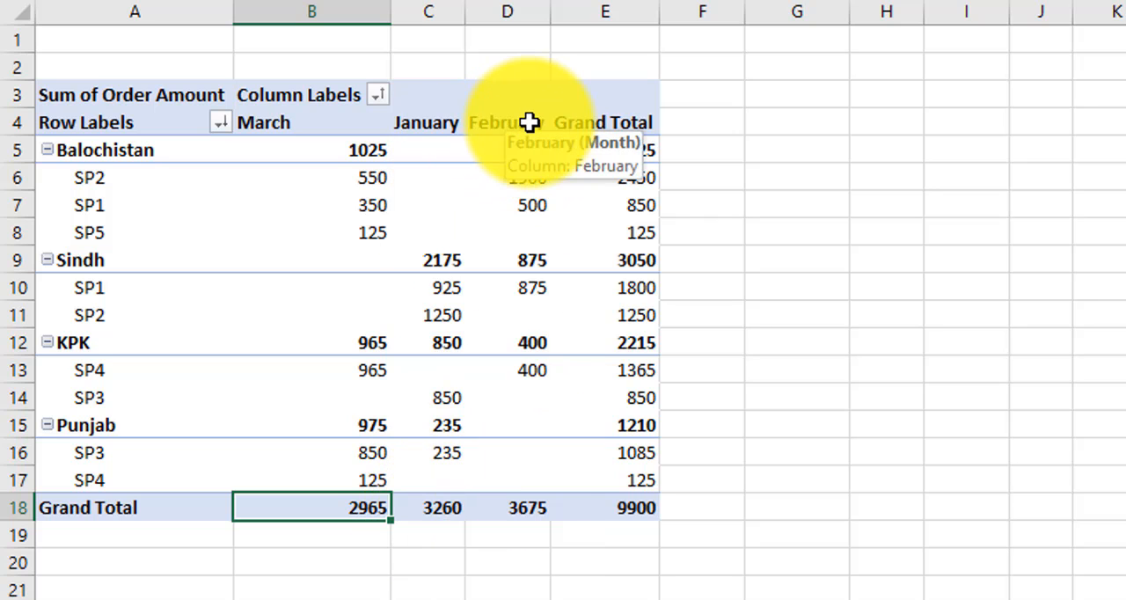
Step: Sort the month columns by their Grand Total amounts from largest to smallest, and return the Month labels to A to Z order
right_click(351, 508)
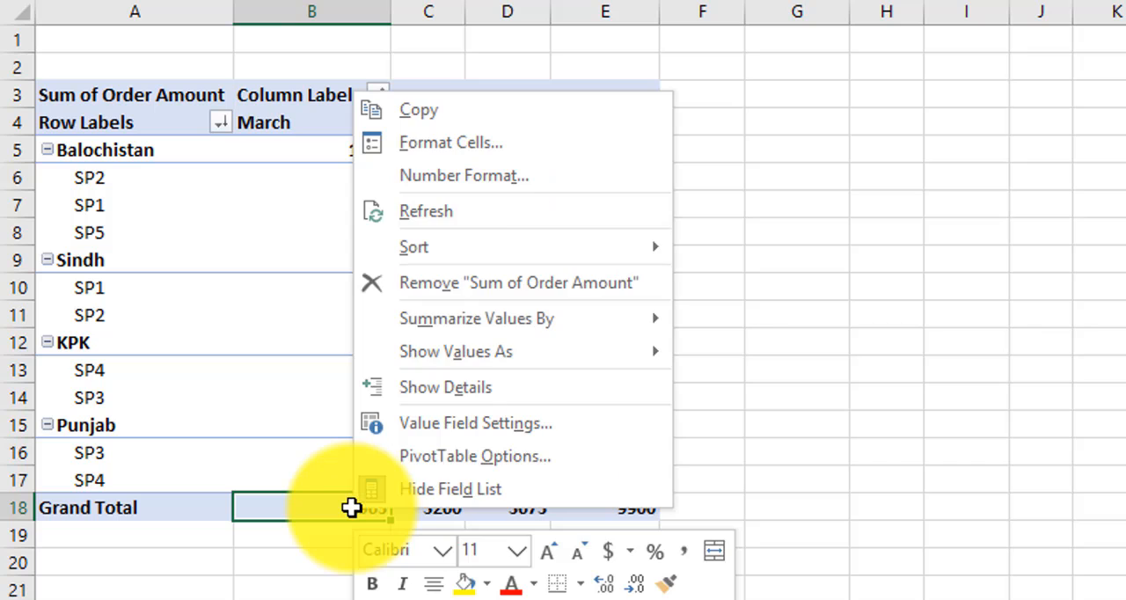
click(483, 254)
click(821, 281)
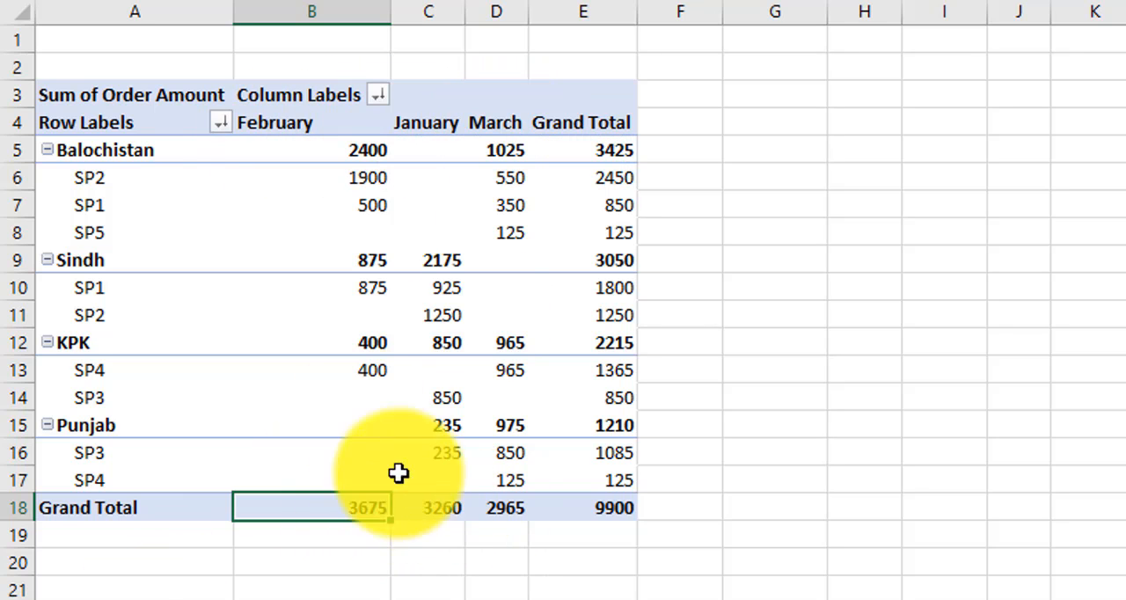
click(378, 95)
click(172, 120)
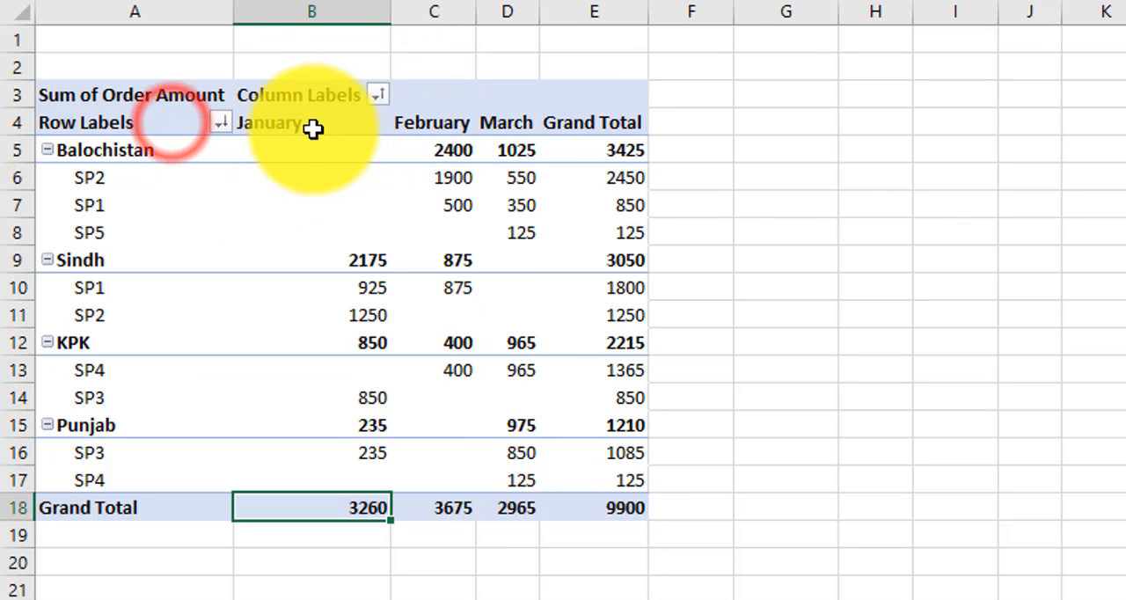
Step: Look over the States field's sort options and the January column's order amounts down to the Grand Total row
click(220, 123)
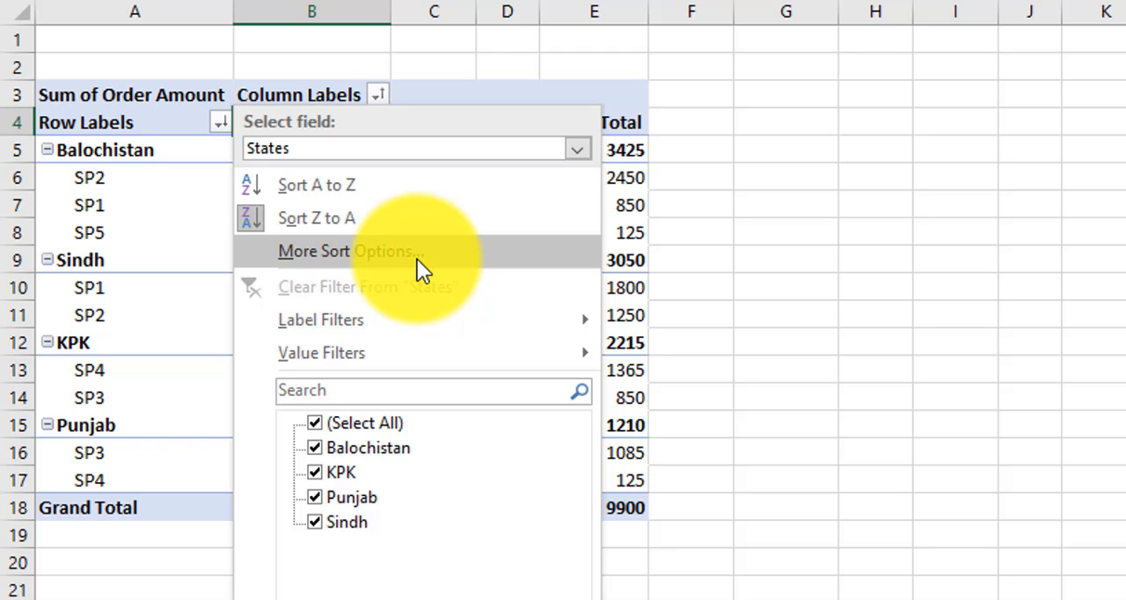
click(760, 145)
drag(282, 123, 307, 510)
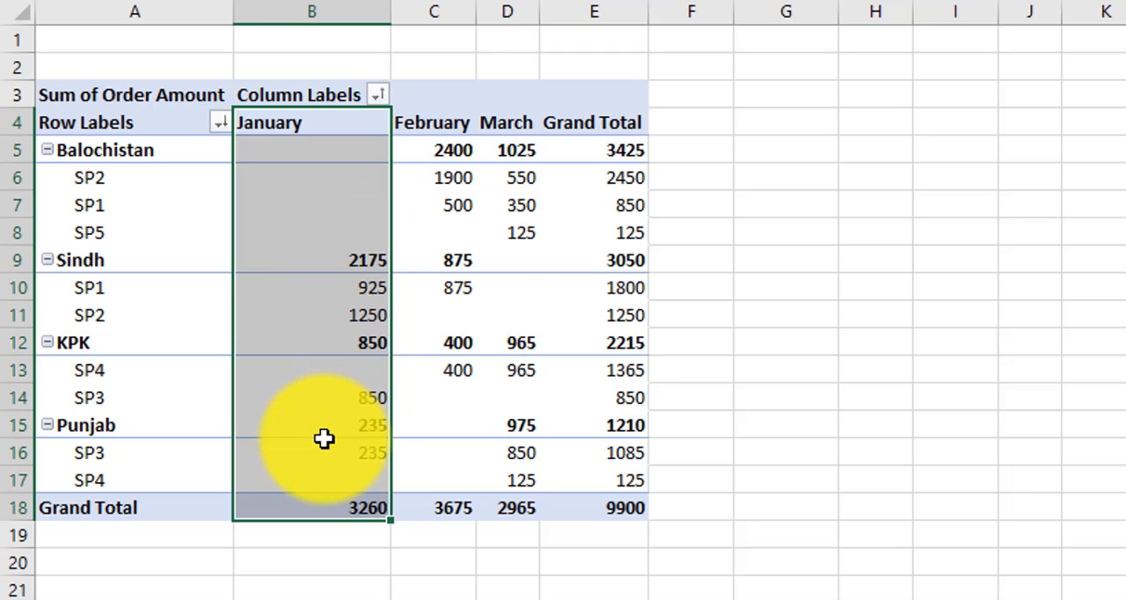
mouse_move(302, 356)
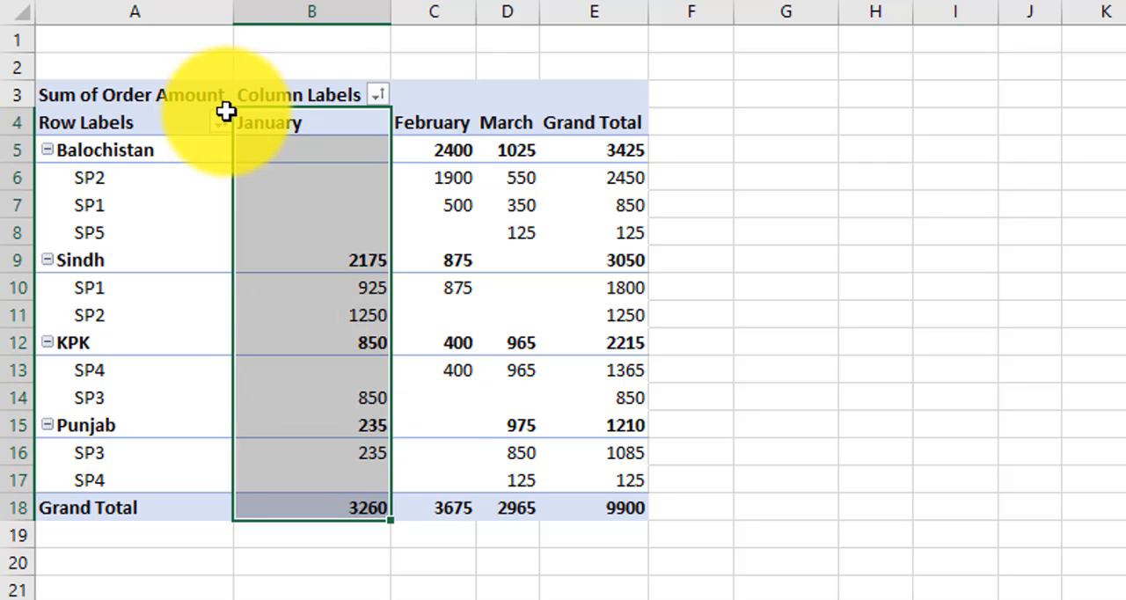
Step: Set the pivot table's States field to sort in ascending order by Sum of Order Amount in its detailed sort options
mouse_move(220, 122)
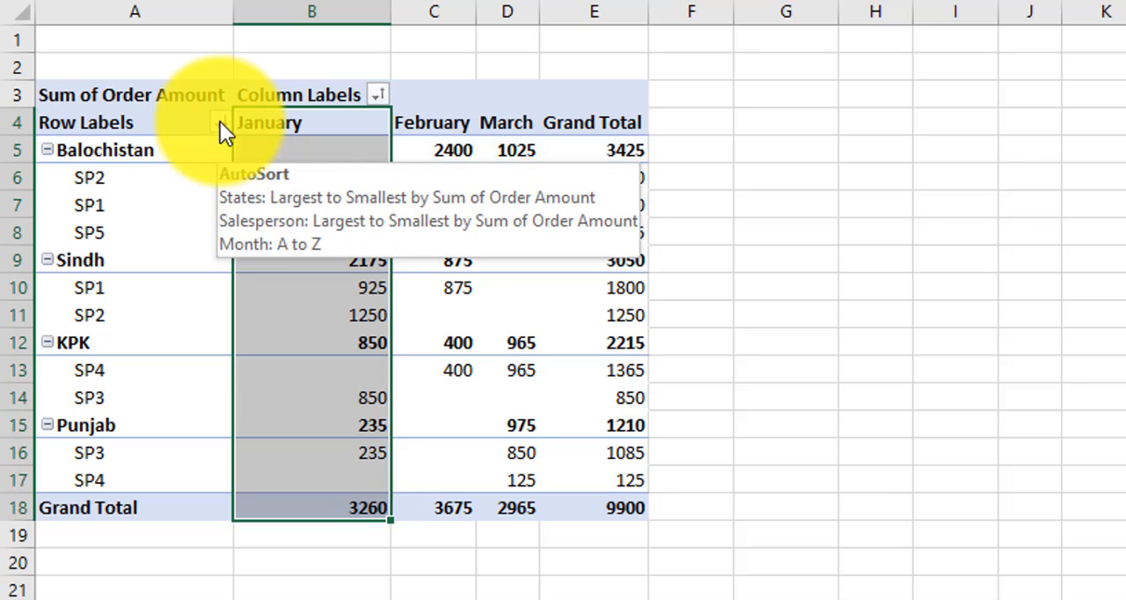
click(220, 123)
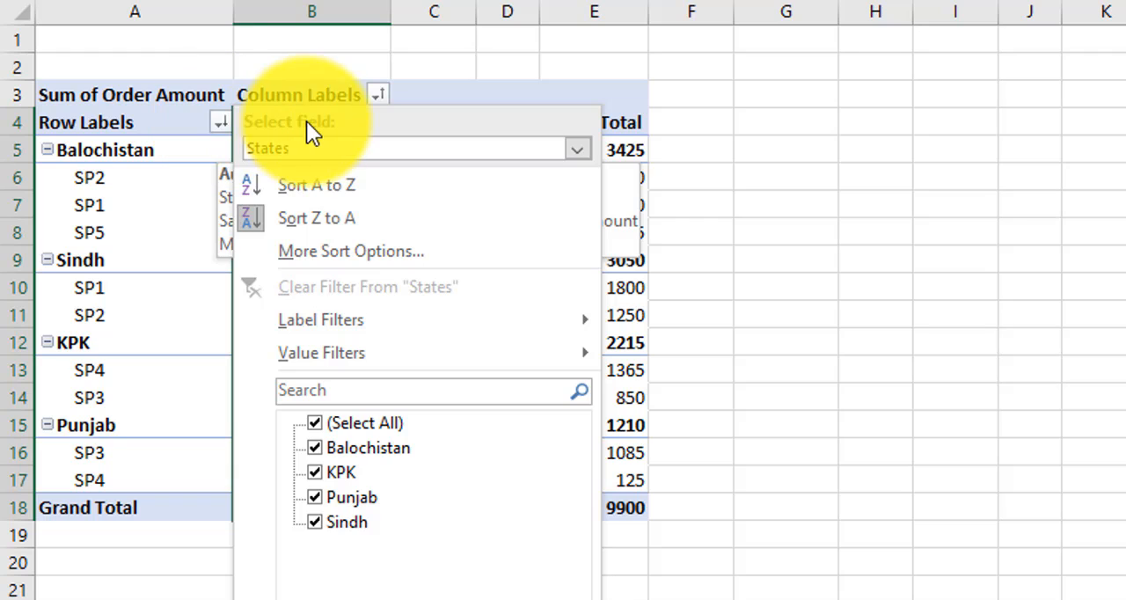
click(281, 147)
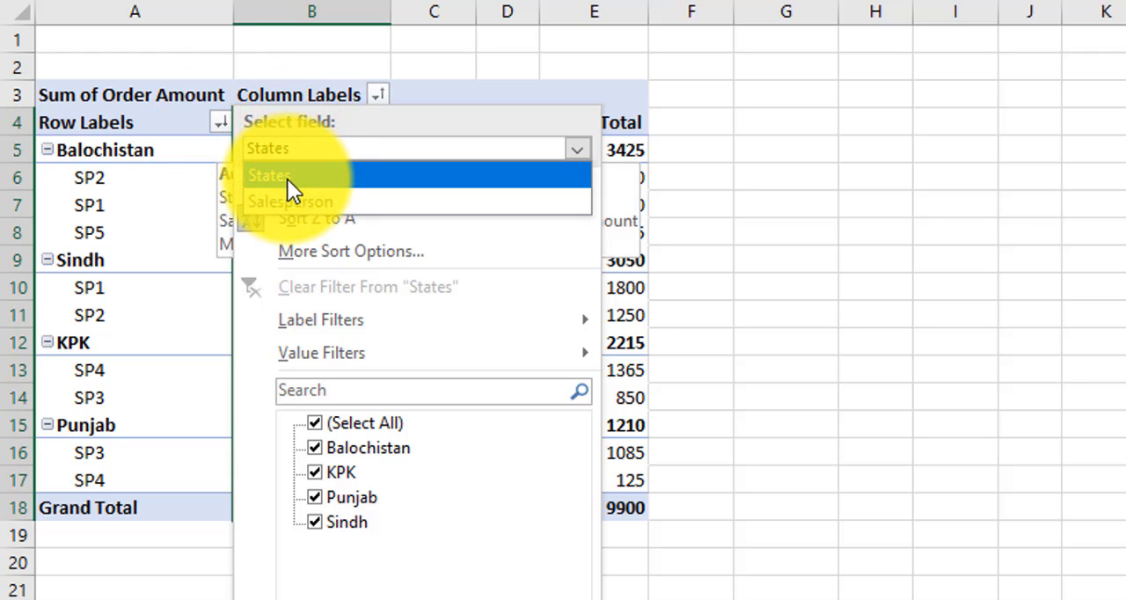
click(286, 177)
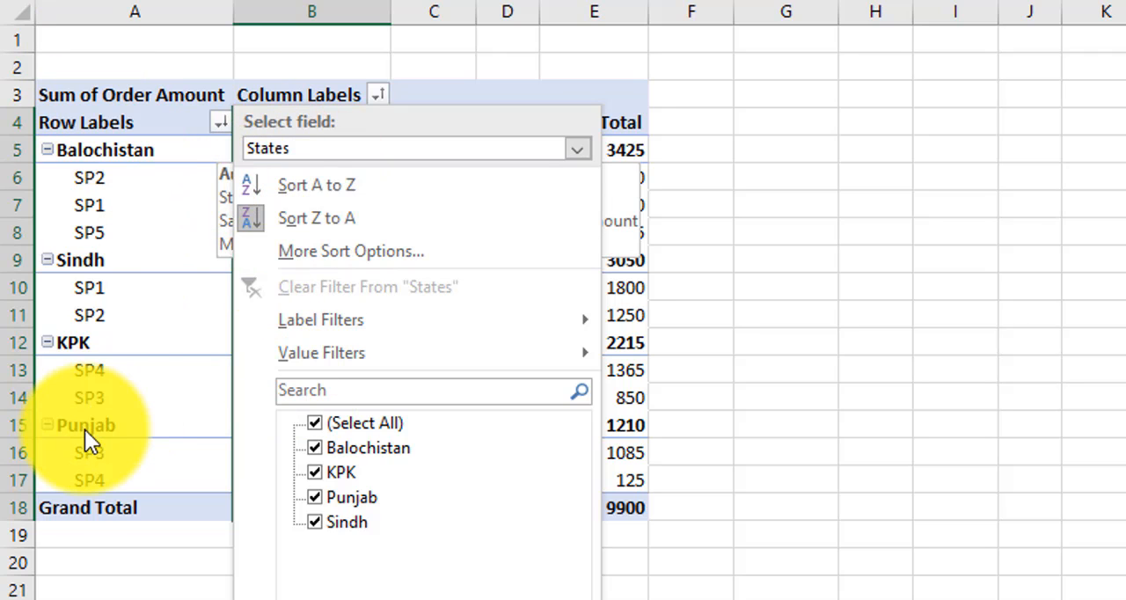
click(309, 146)
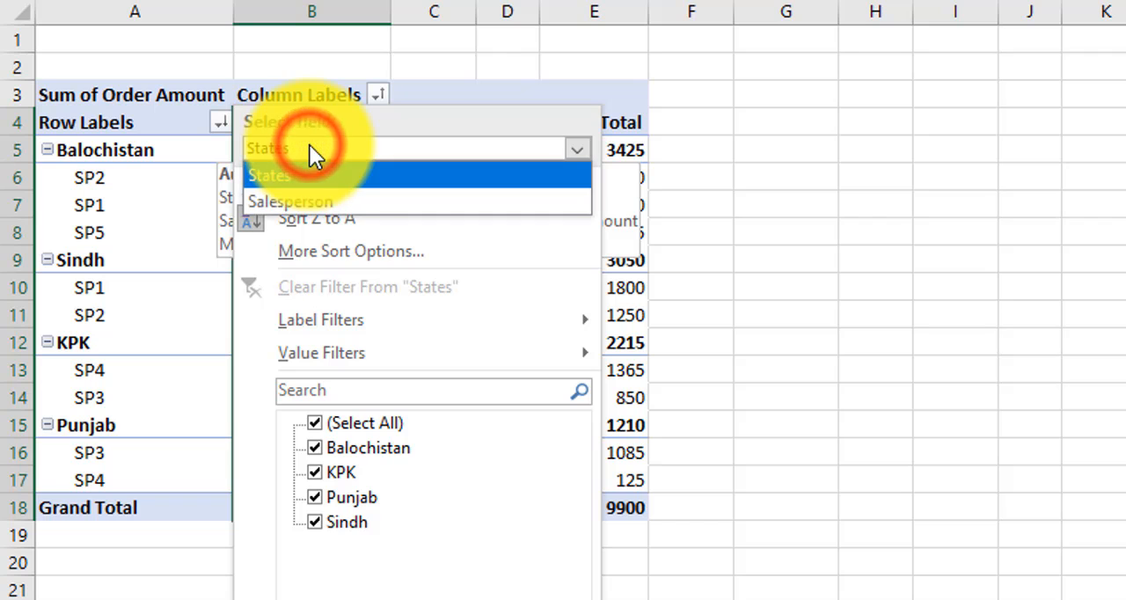
click(339, 244)
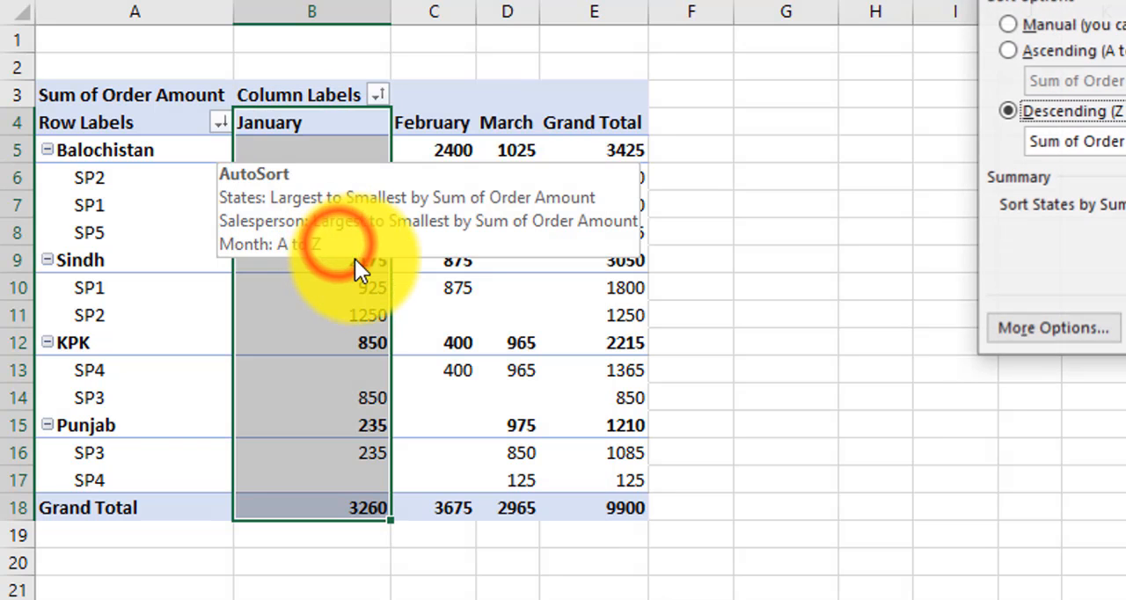
drag(1099, 7, 718, 117)
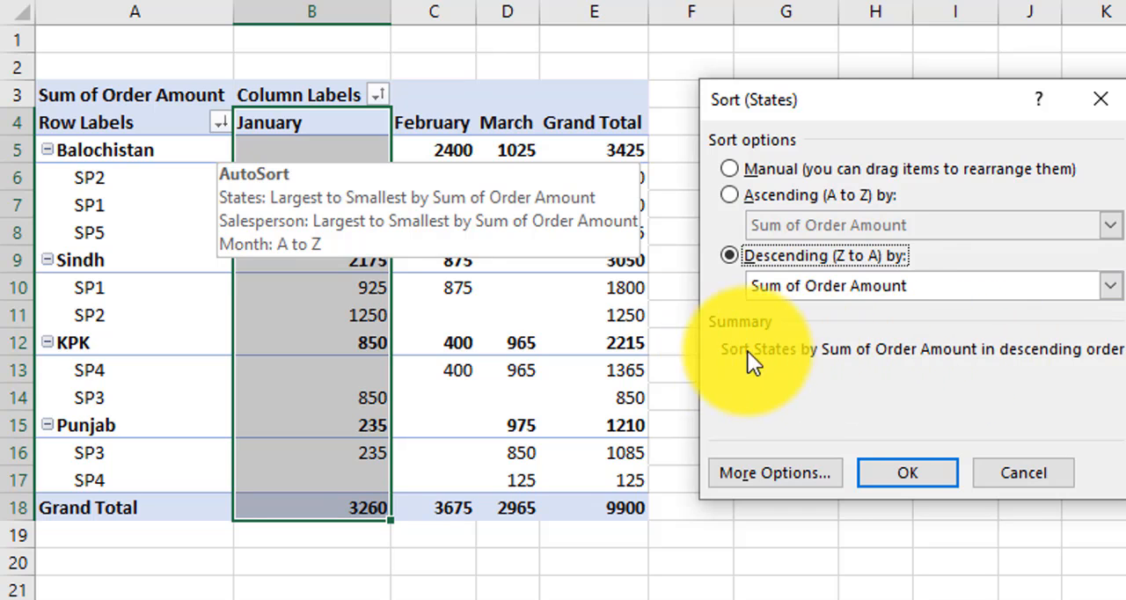
click(729, 193)
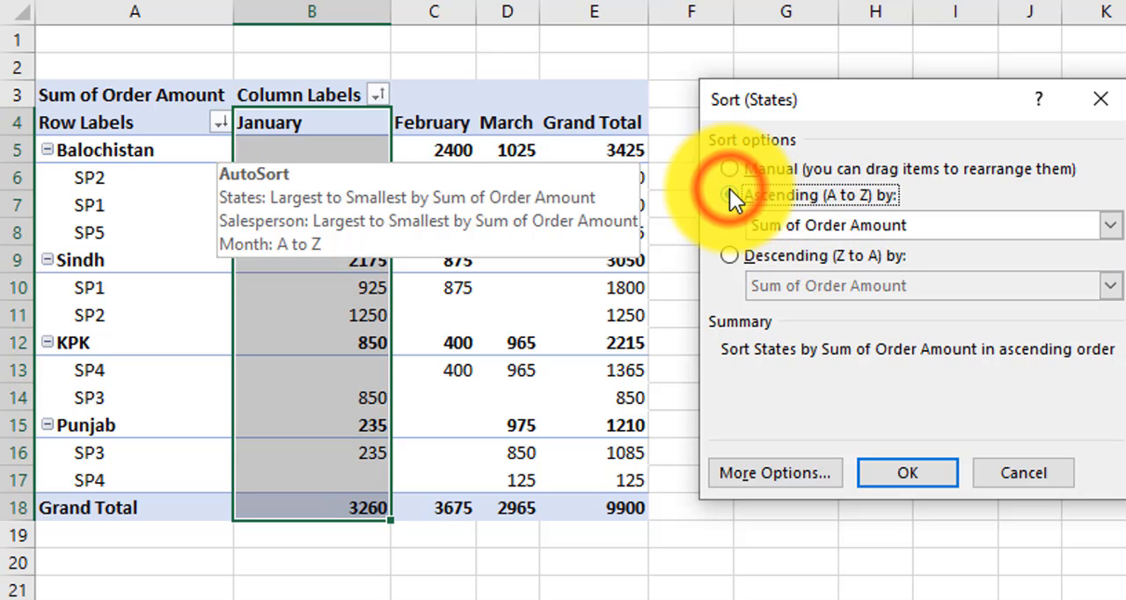
click(830, 227)
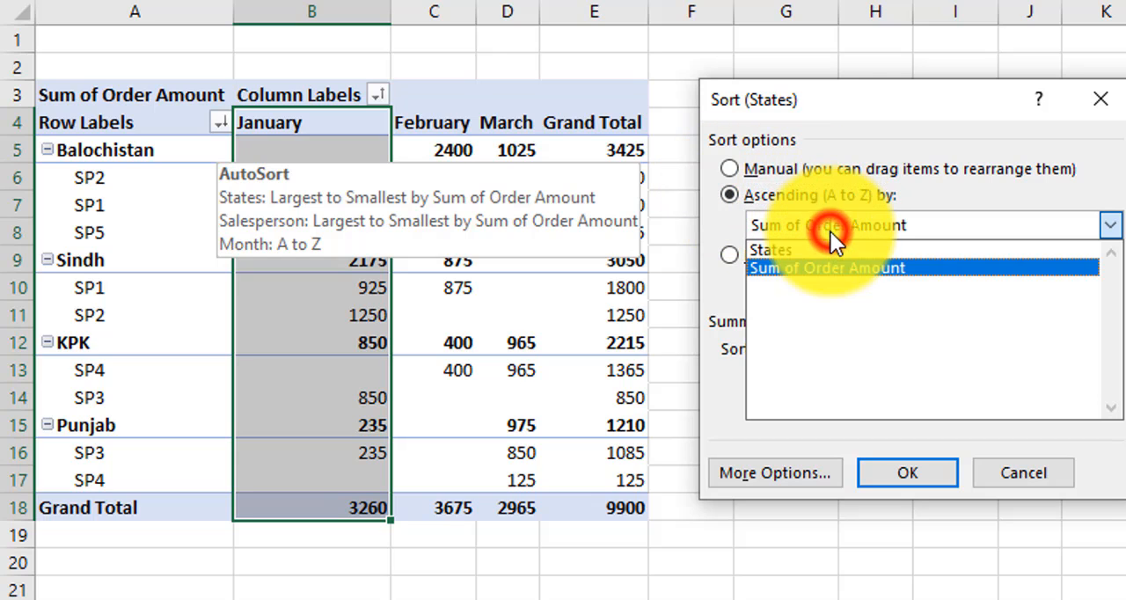
click(787, 251)
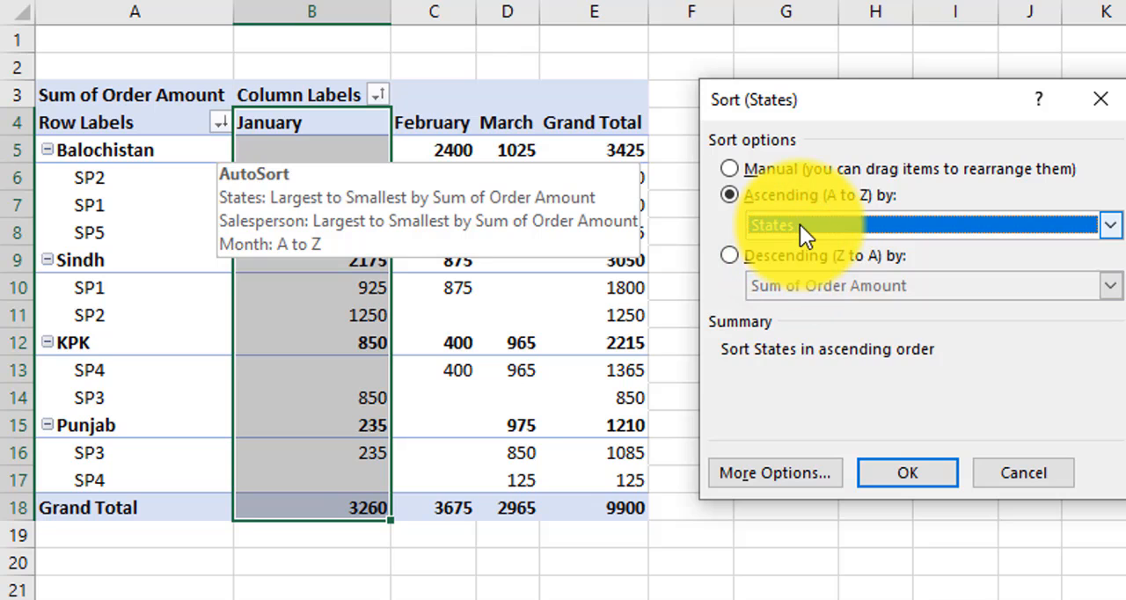
click(799, 224)
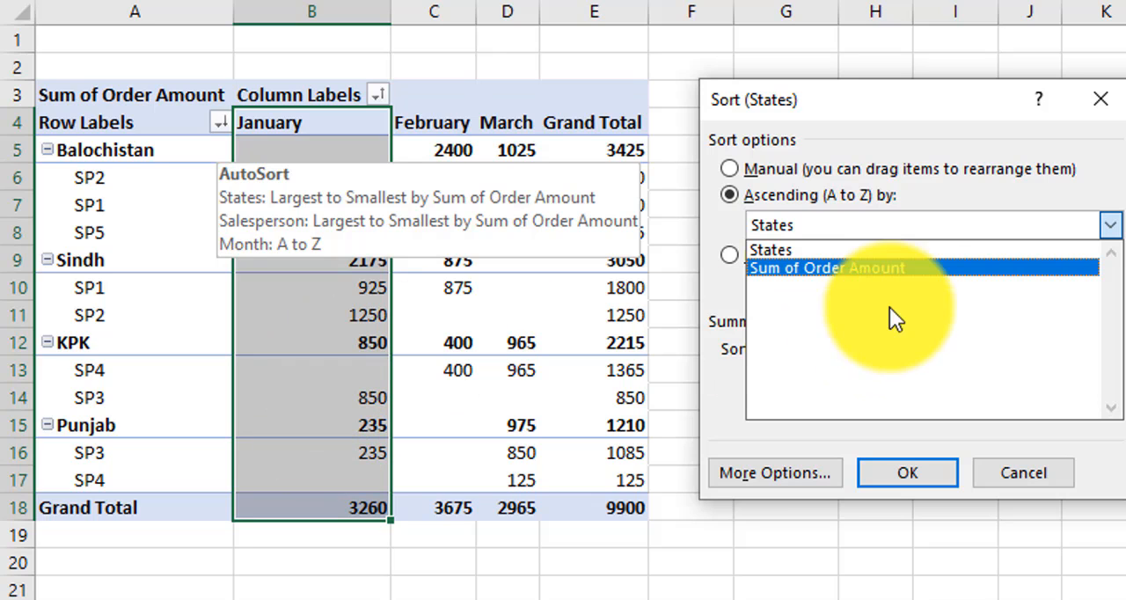
click(829, 268)
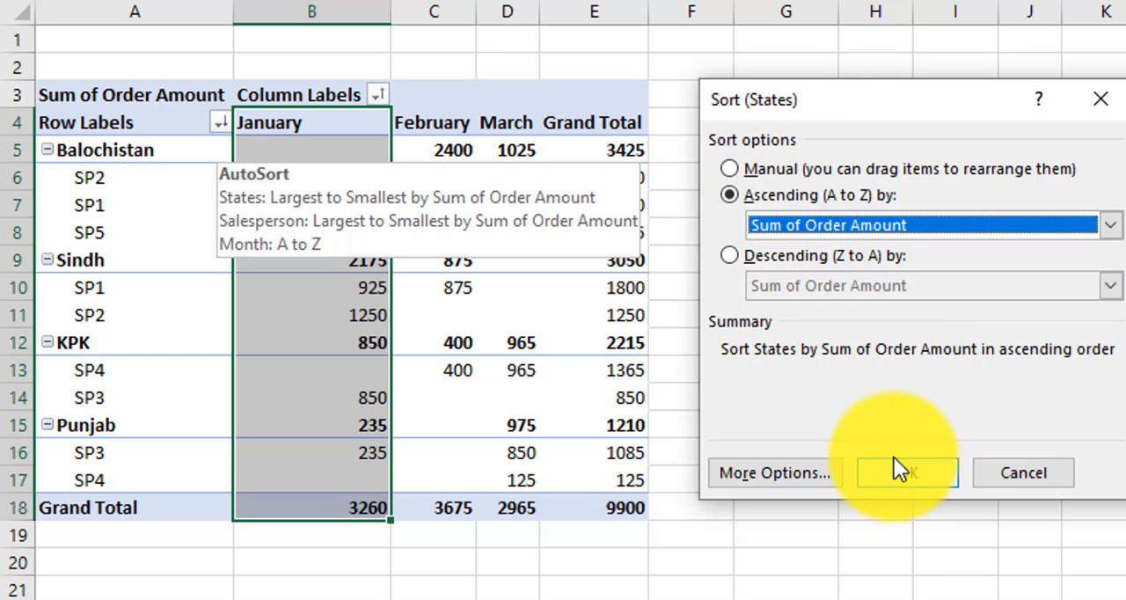
Step: Base the States' ascending sort on the values in the January column, using cell $B$5, and apply it
click(757, 480)
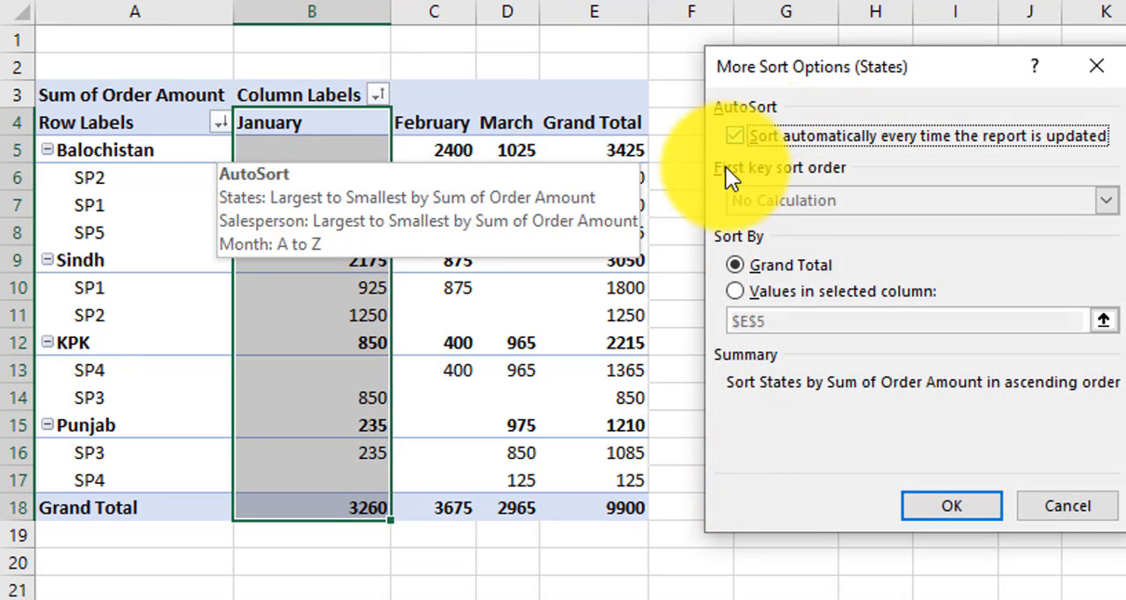
click(807, 264)
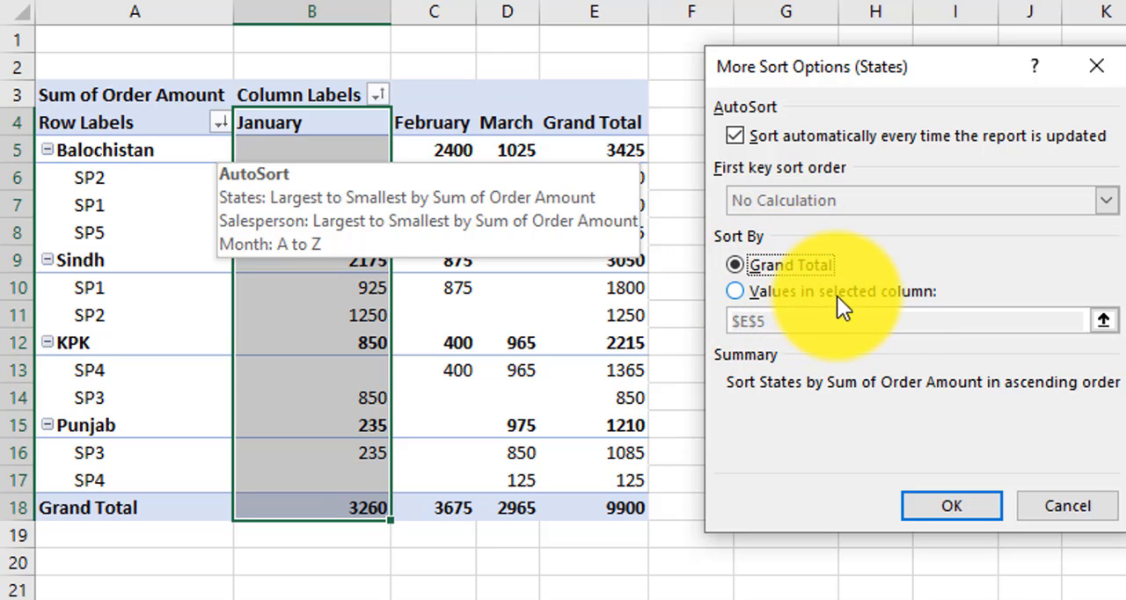
click(741, 291)
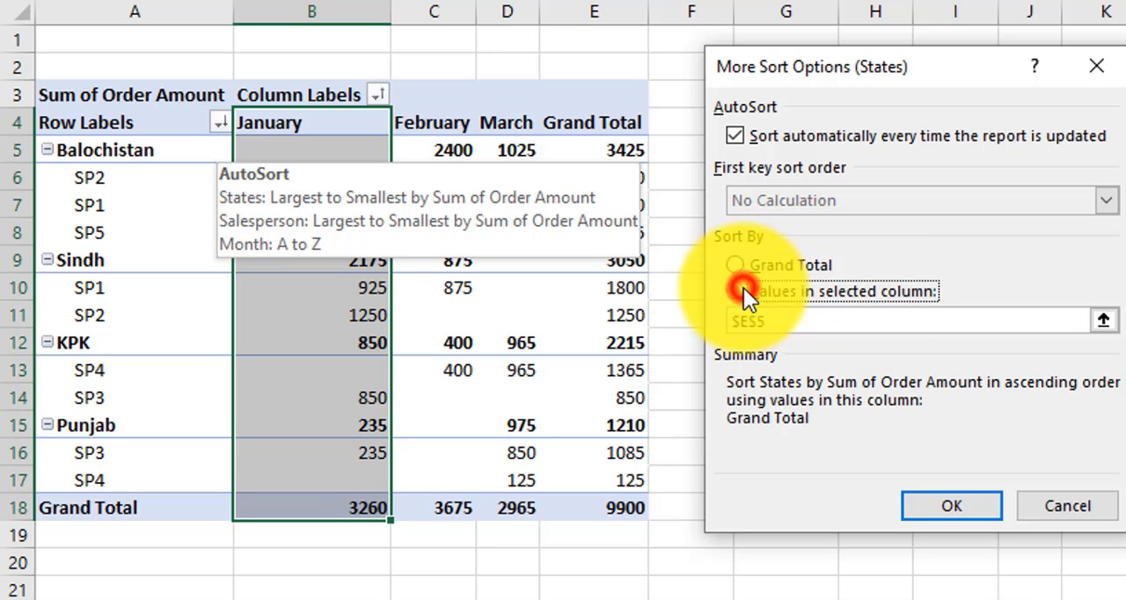
click(789, 323)
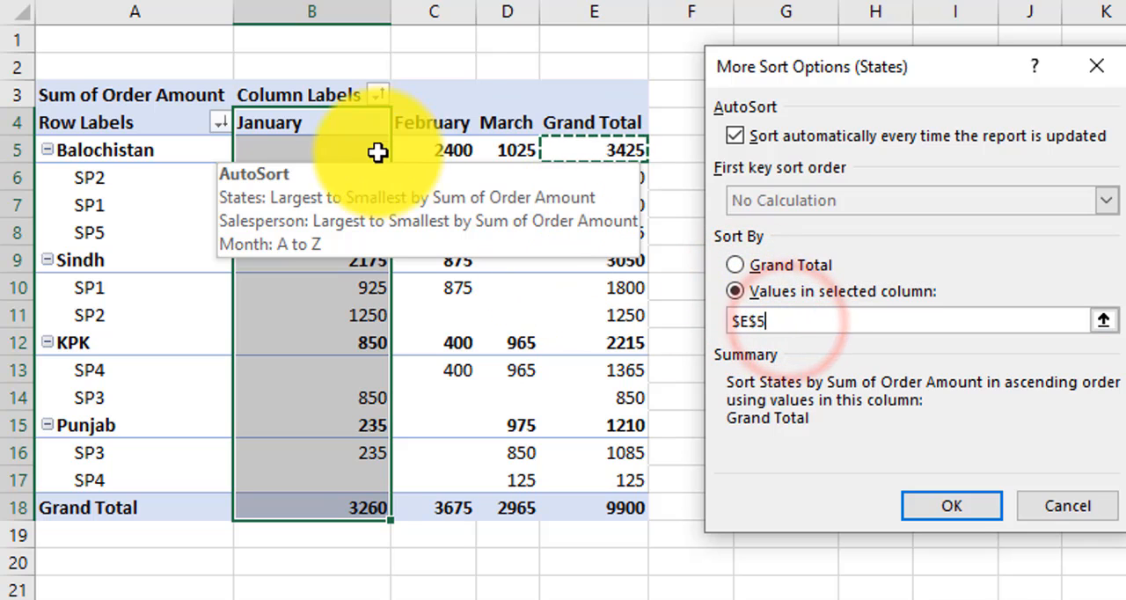
click(306, 152)
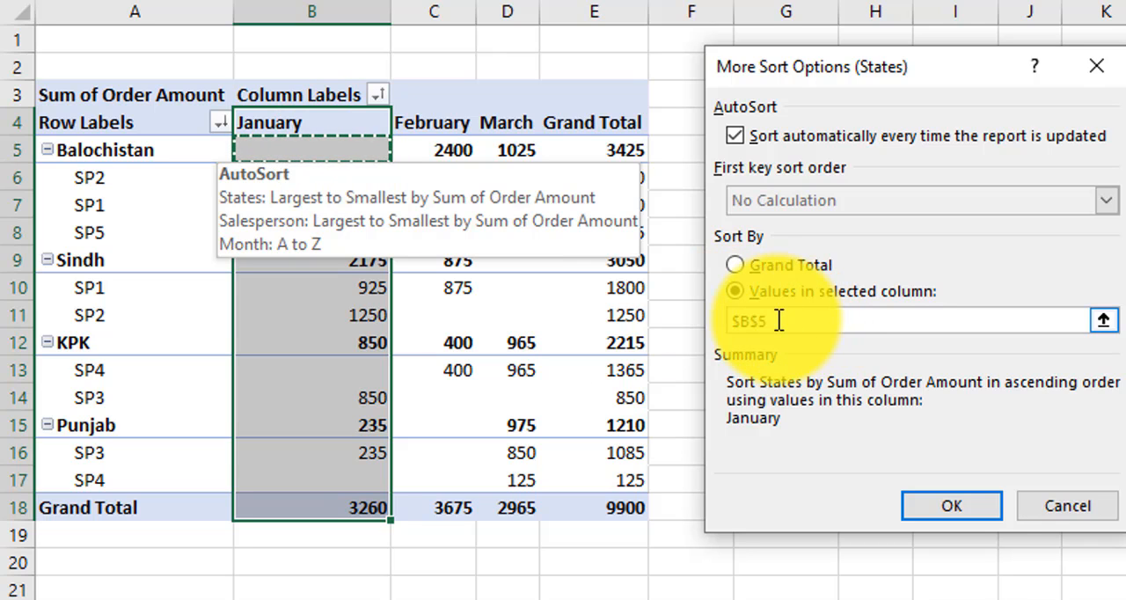
click(956, 503)
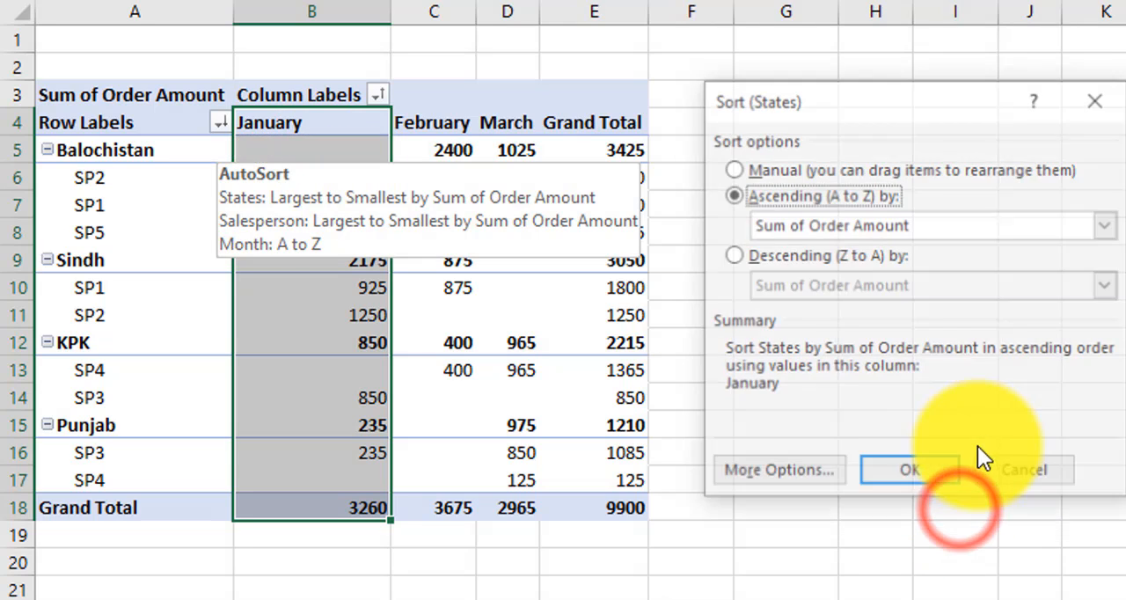
click(919, 472)
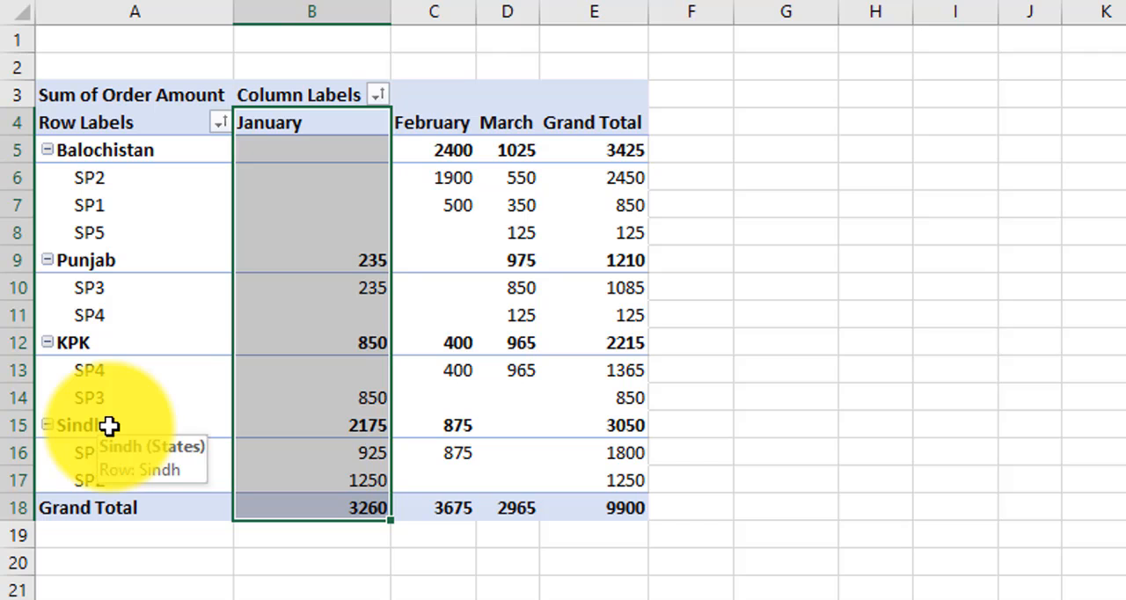
Step: Sort the states by their January order amounts in descending order
click(218, 122)
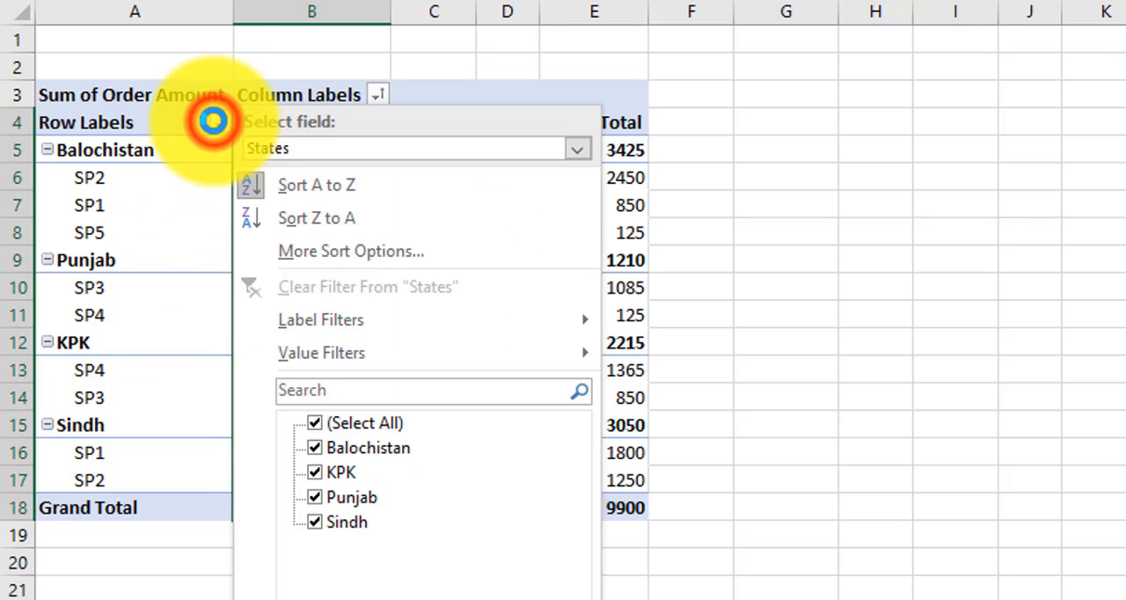
click(310, 246)
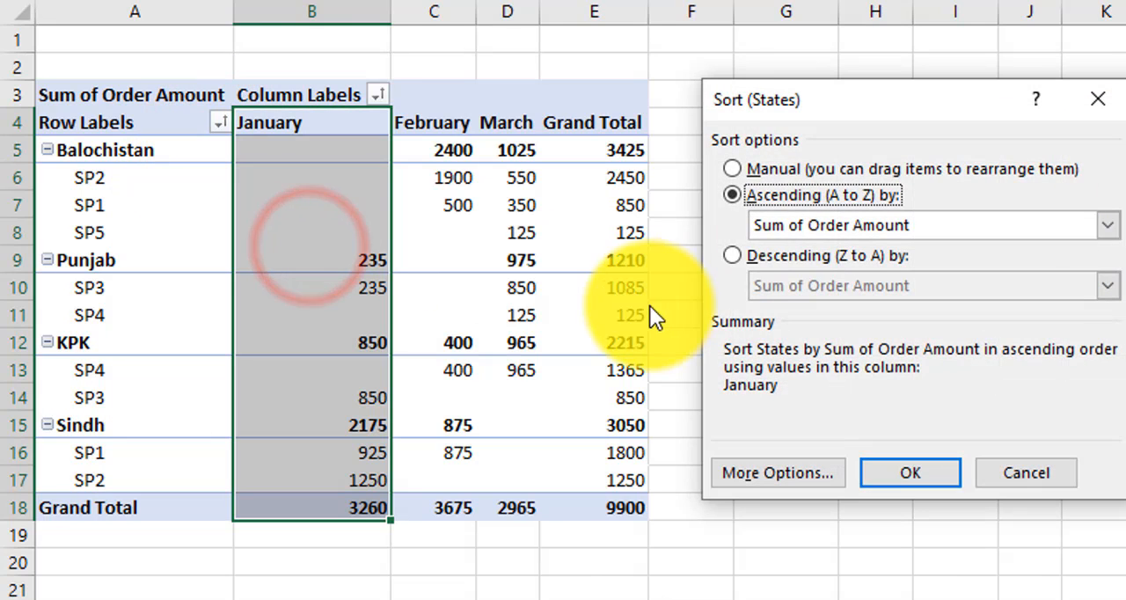
click(734, 255)
click(907, 472)
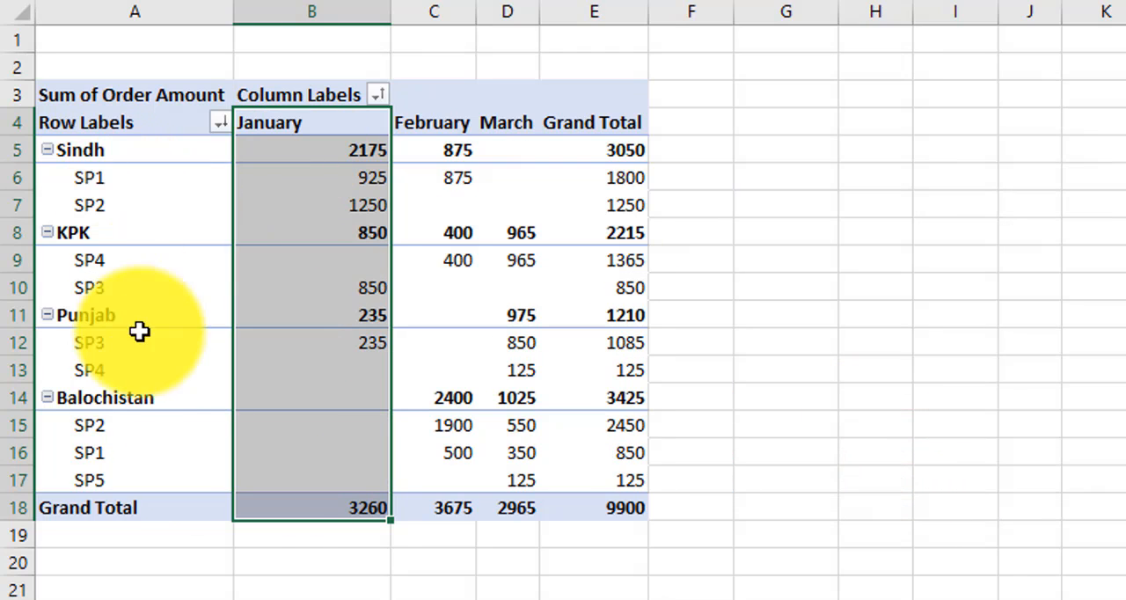
click(298, 174)
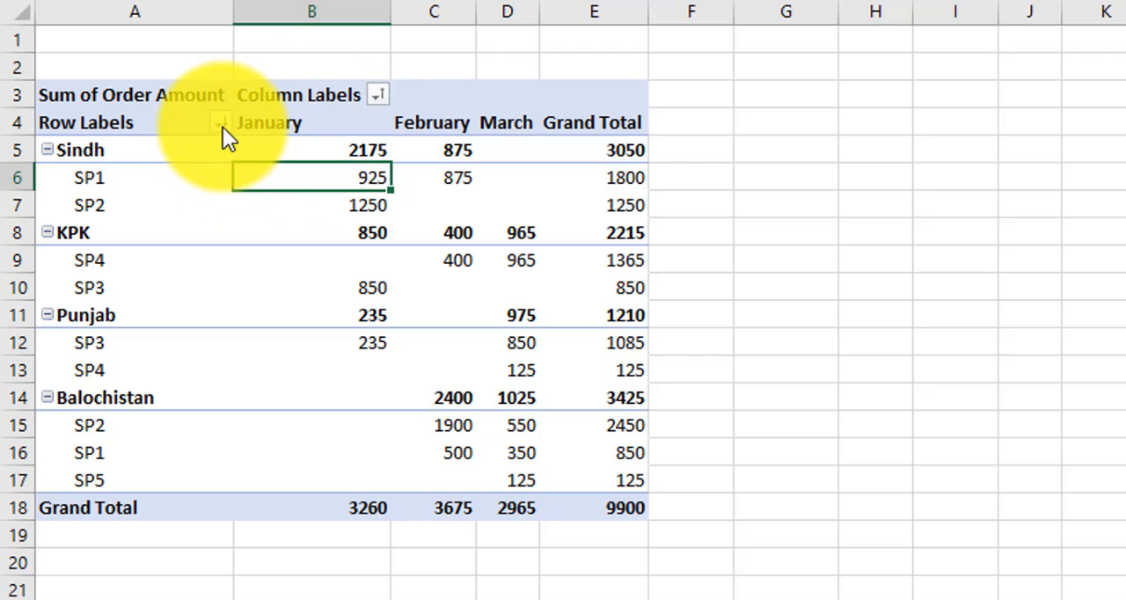
Step: Switch the States field to manual sorting so its items can be rearranged freely
mouse_move(219, 123)
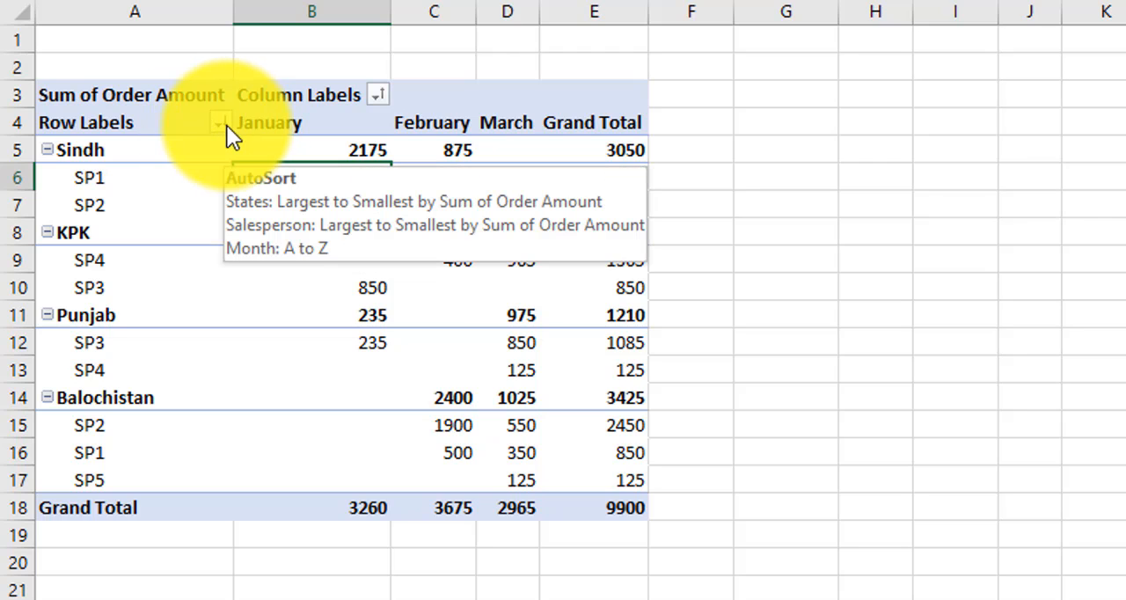
click(221, 125)
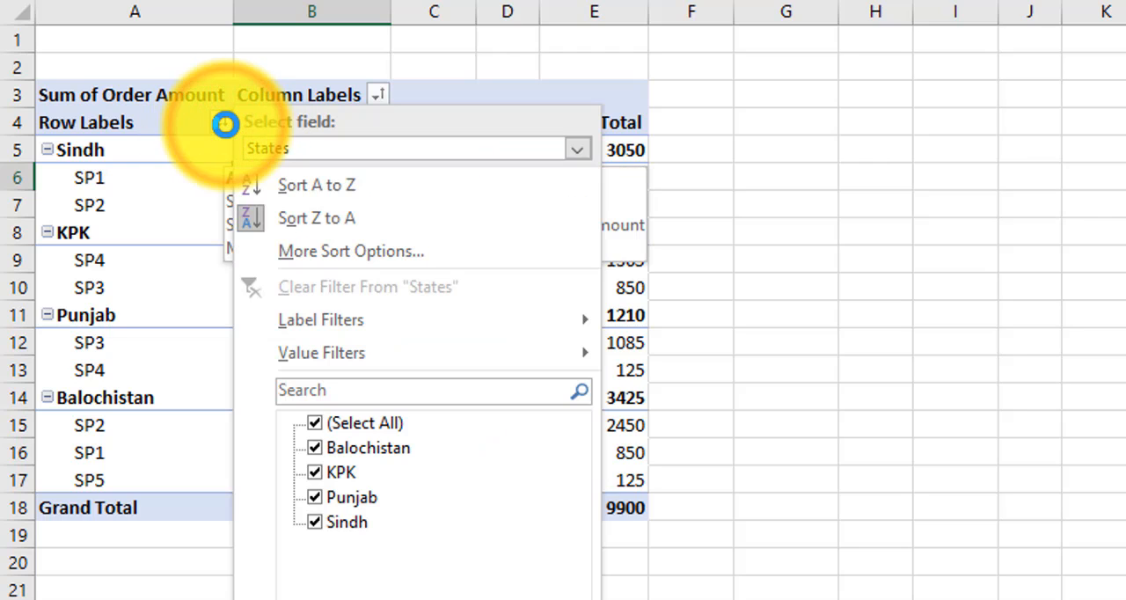
click(285, 147)
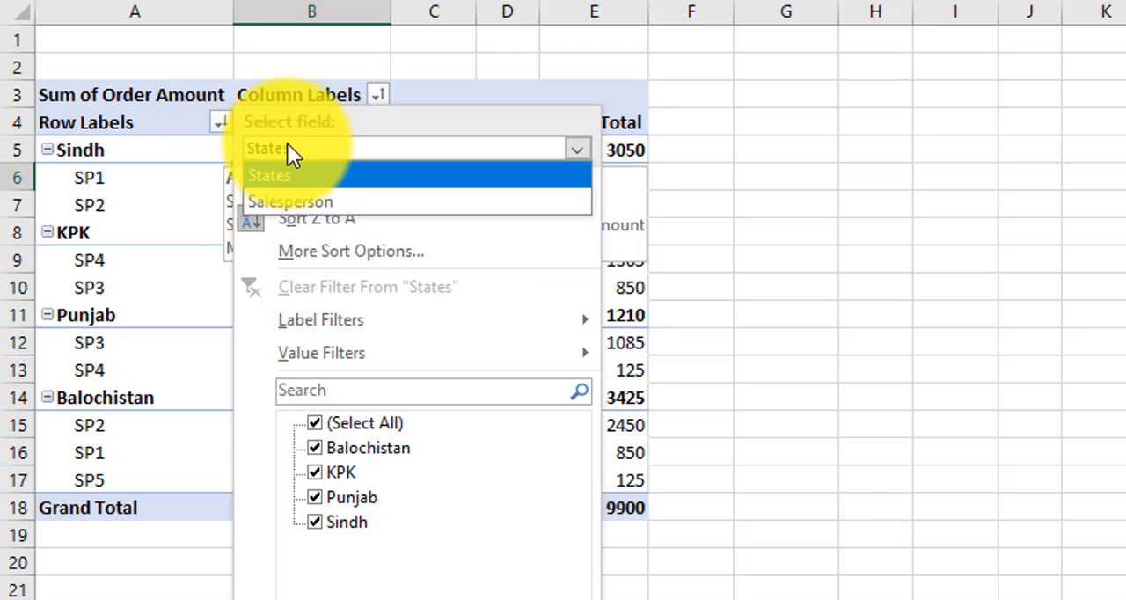
click(301, 147)
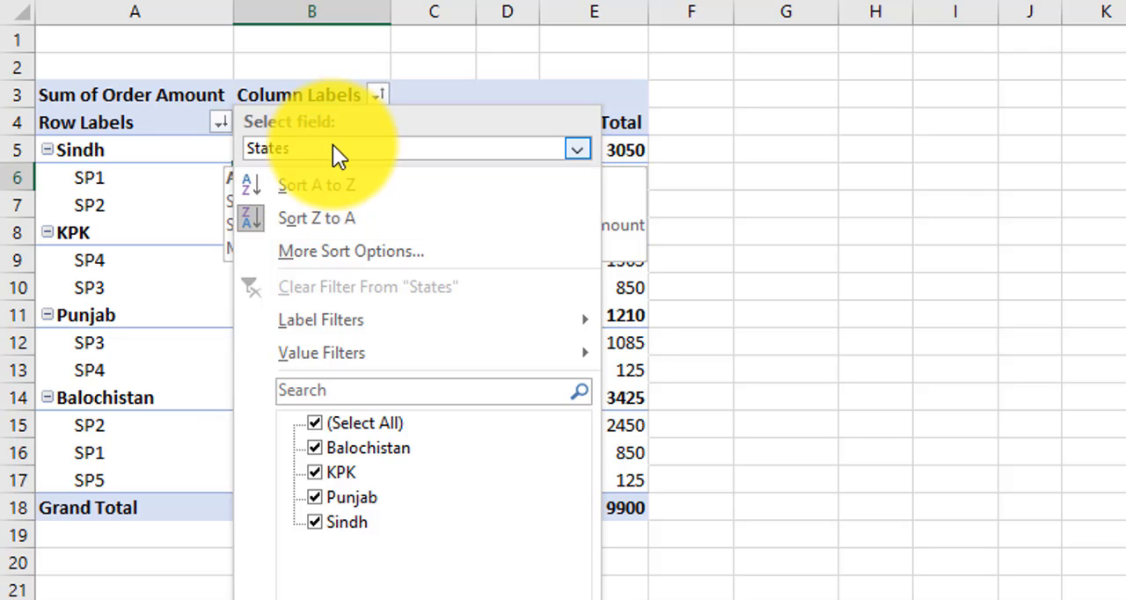
click(369, 250)
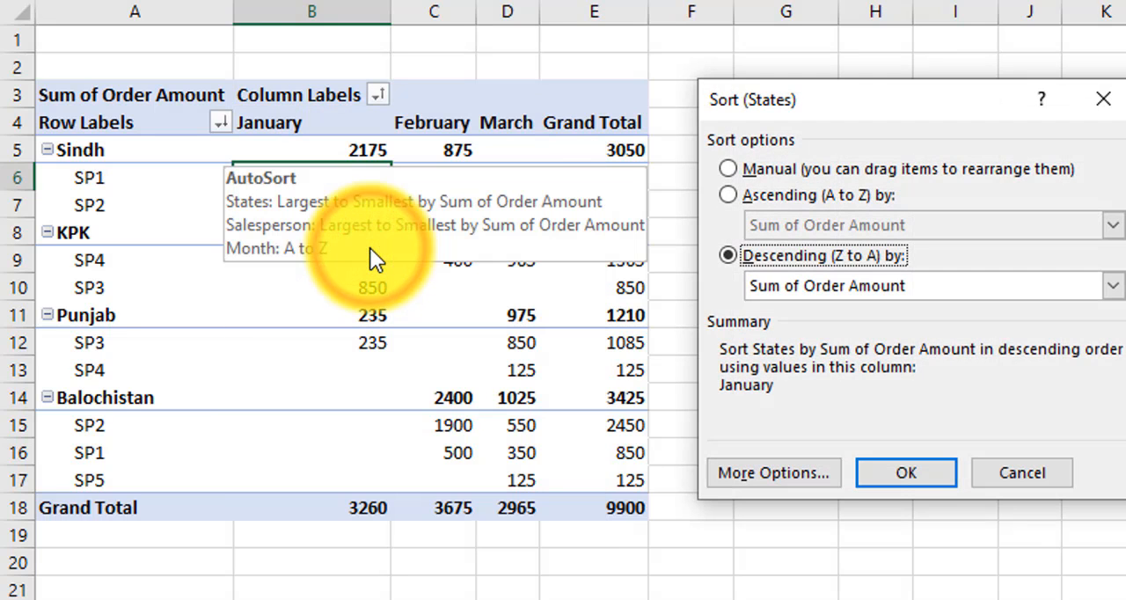
click(743, 167)
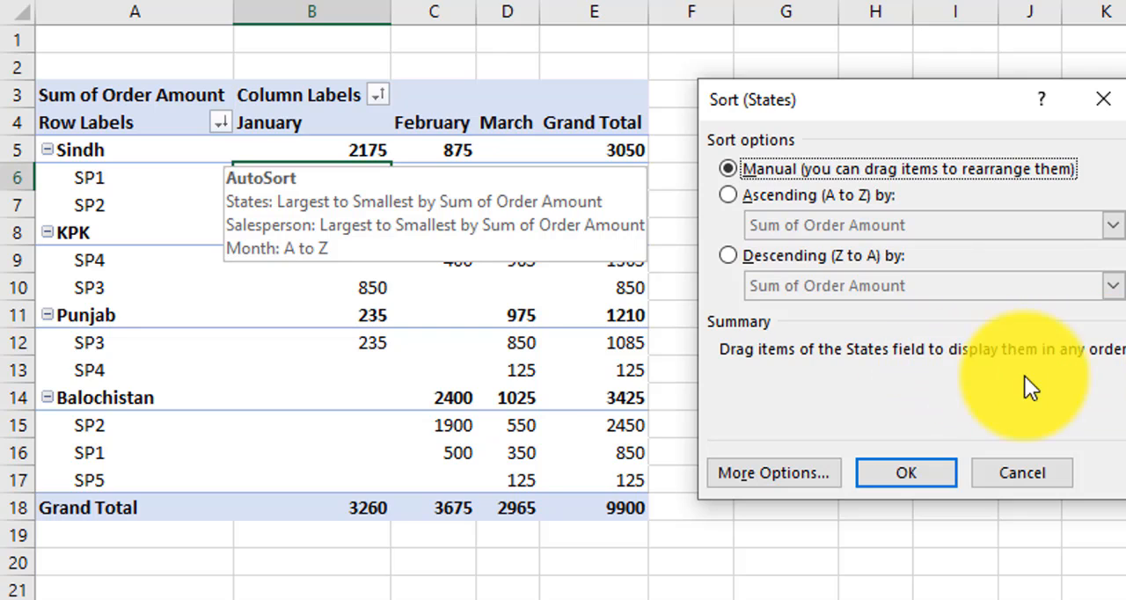
click(918, 472)
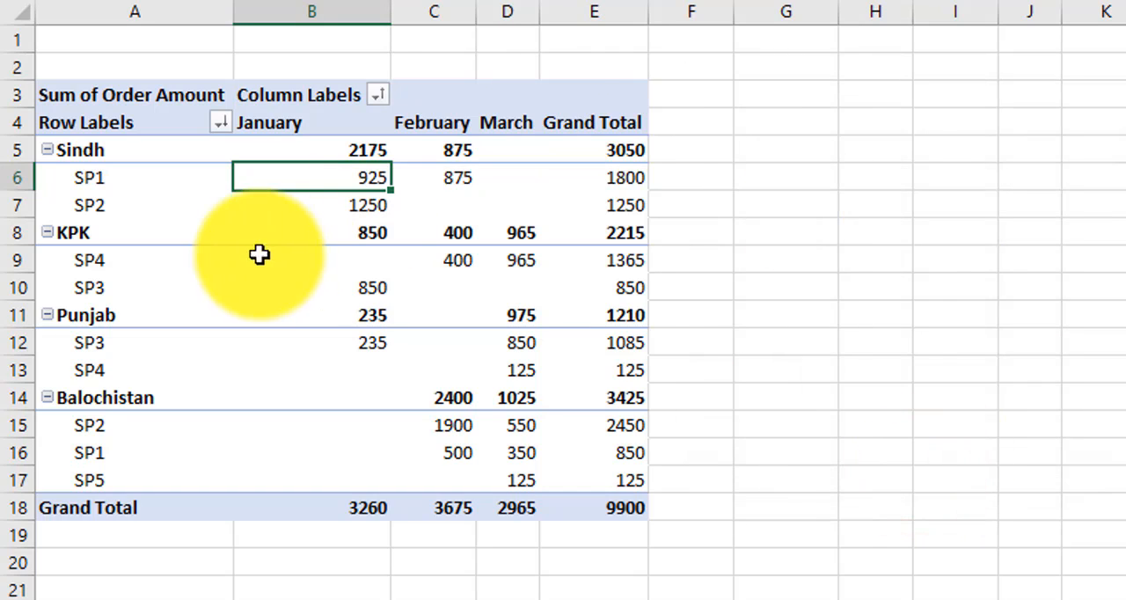
Step: Manually rearrange the states into the order Balochistan, Punjab, KPK, Sindh
click(139, 155)
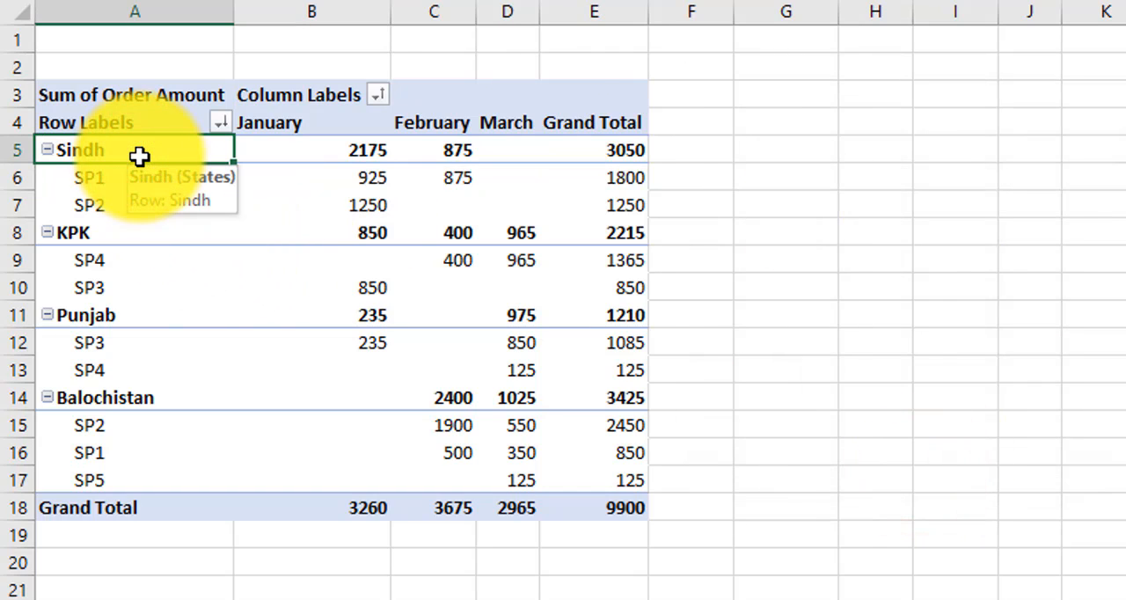
click(119, 311)
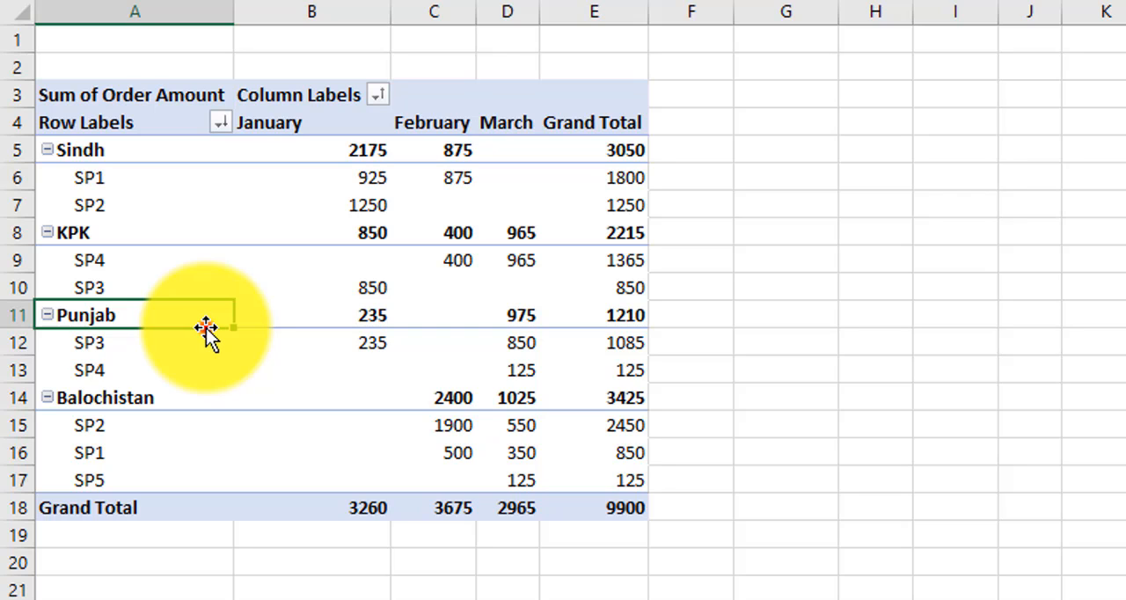
drag(206, 328, 181, 222)
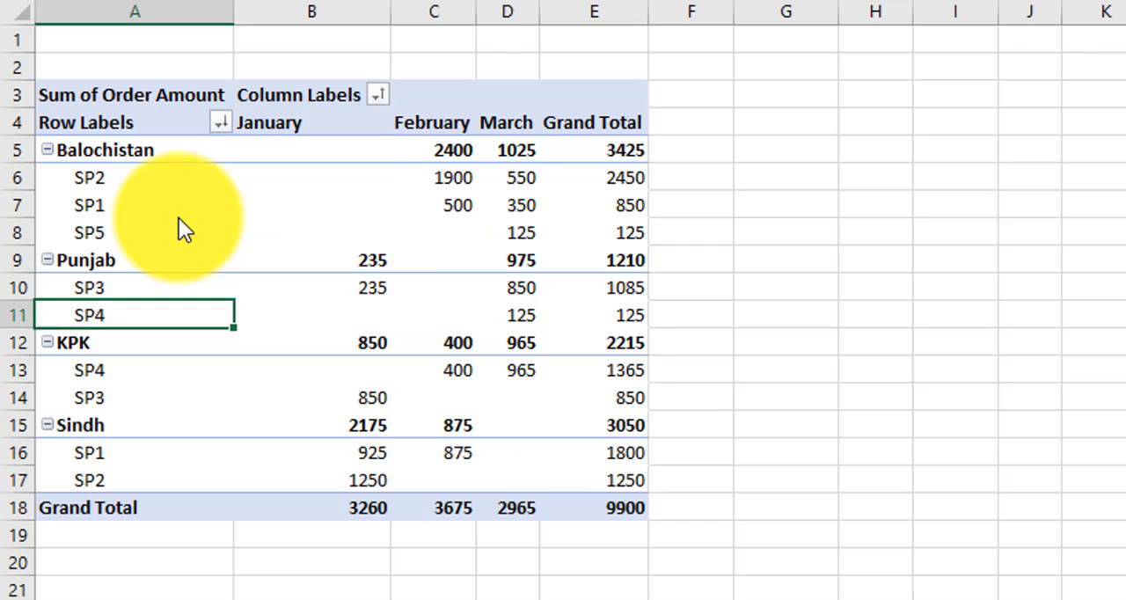
click(87, 261)
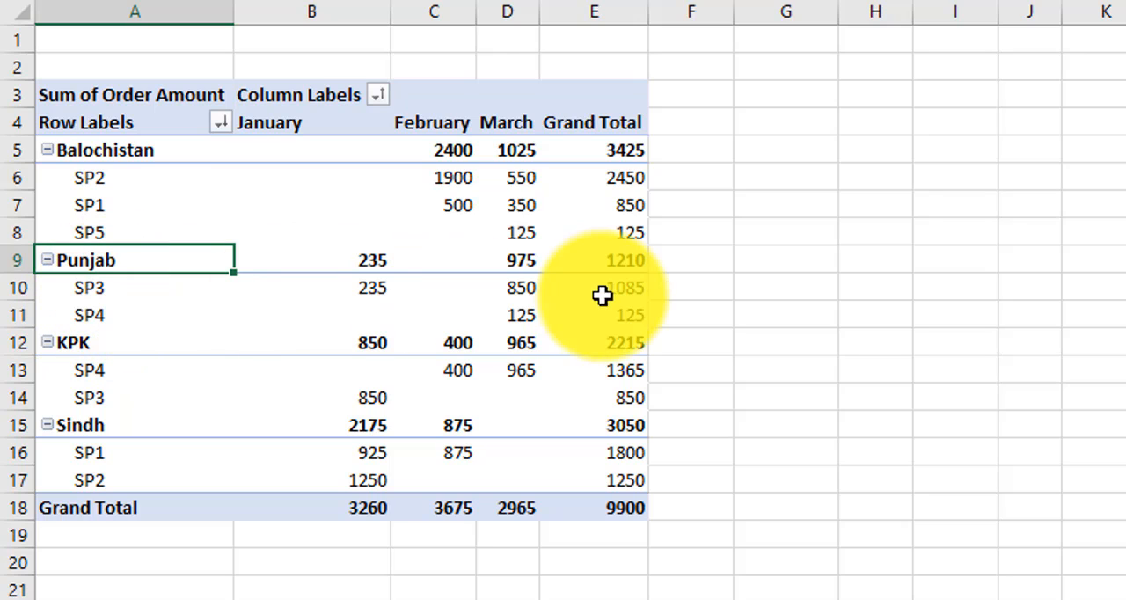
click(93, 428)
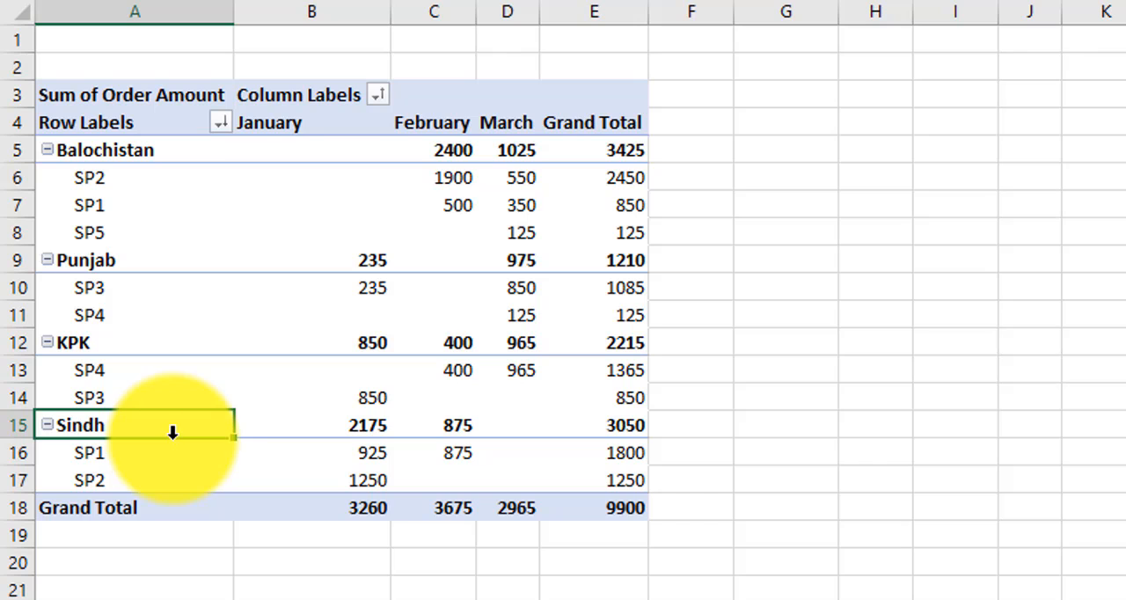
Step: Manually move the Sindh group above Balochistan so that it comes first among the states
drag(176, 436, 179, 165)
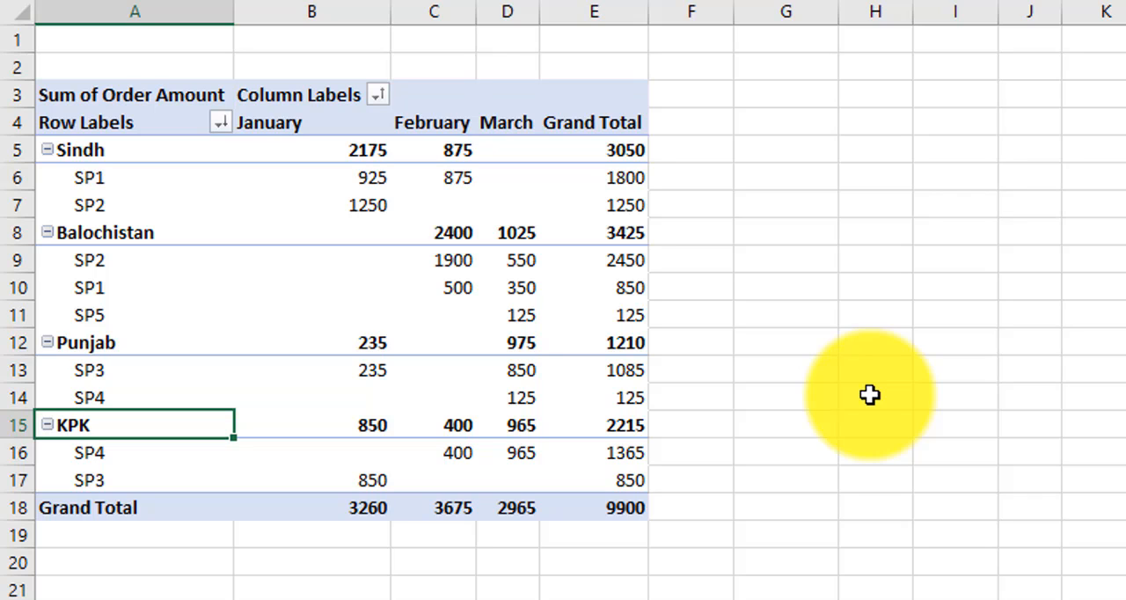
Step: Examine the automatic sorting option and the available first key sort orders for the States field, then leave without applying changes
click(220, 122)
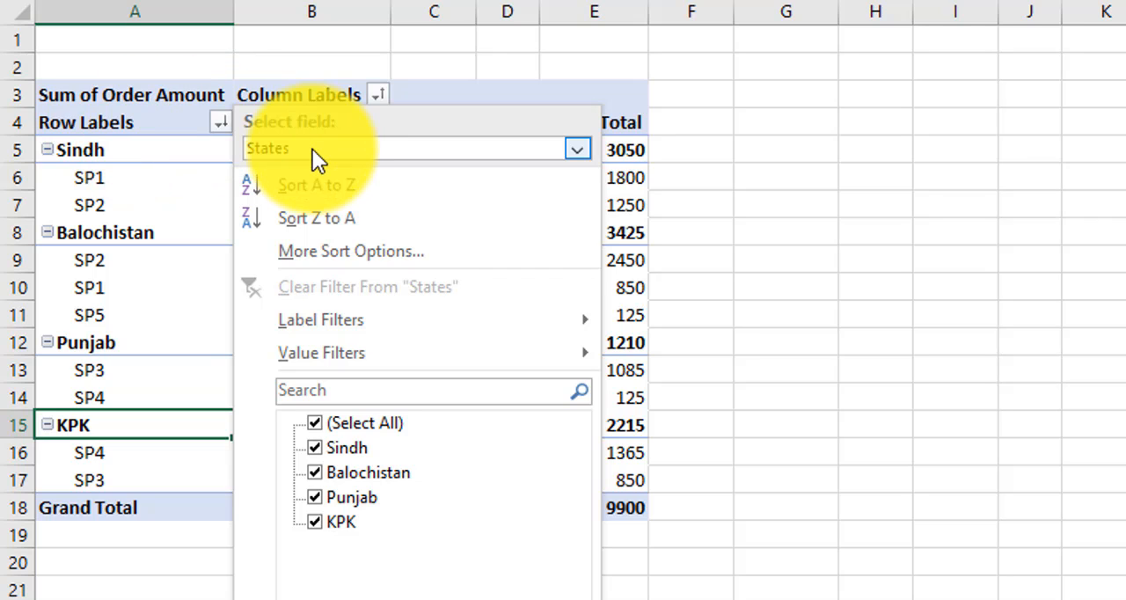
click(350, 252)
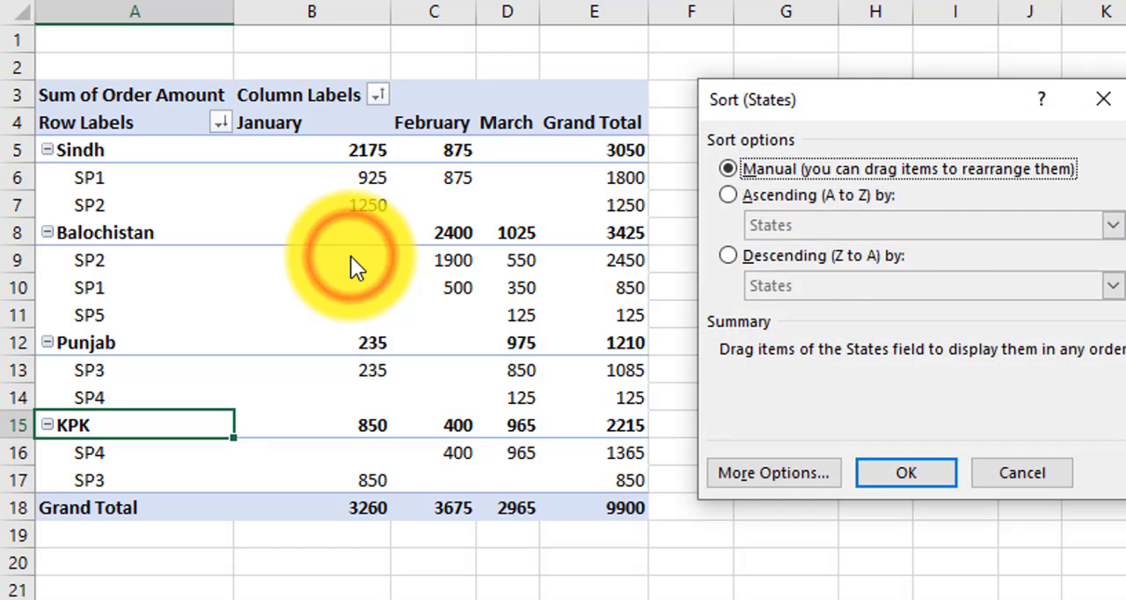
click(784, 465)
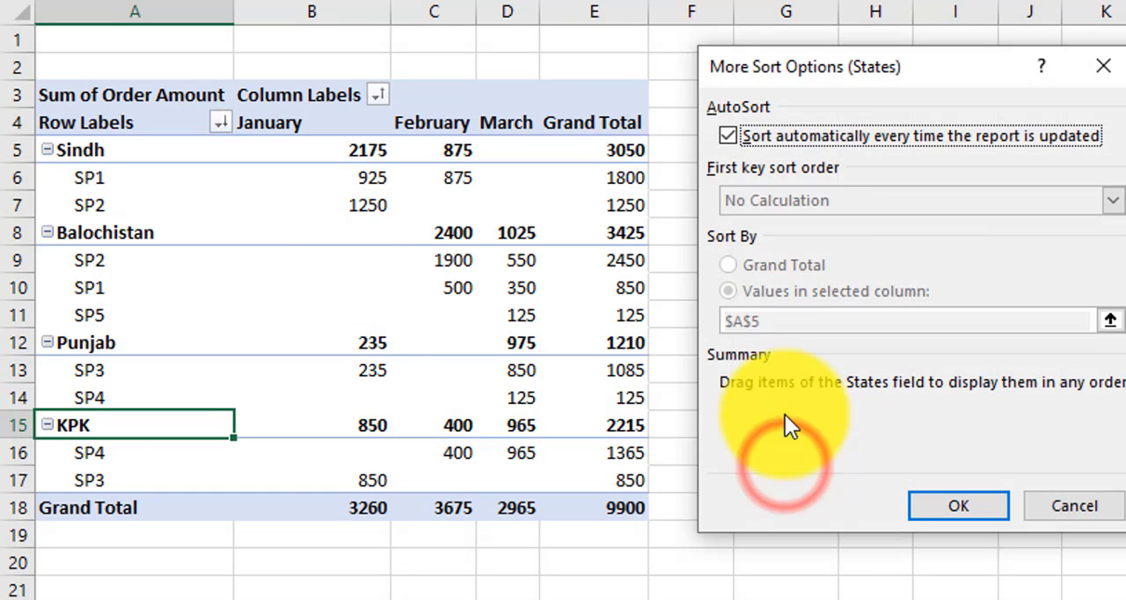
click(763, 139)
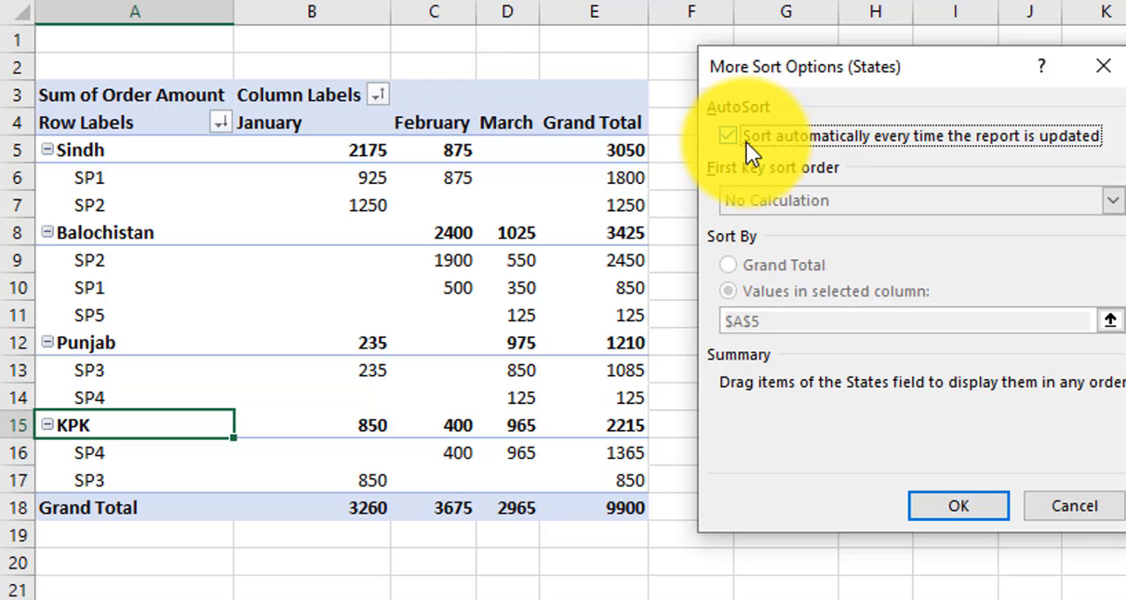
click(746, 140)
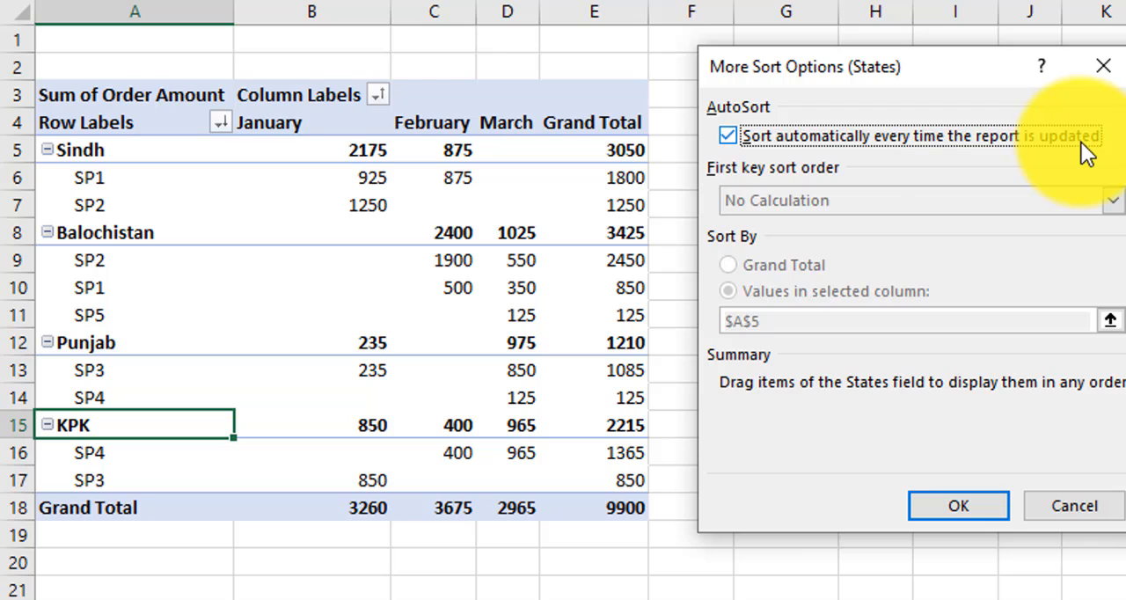
click(733, 138)
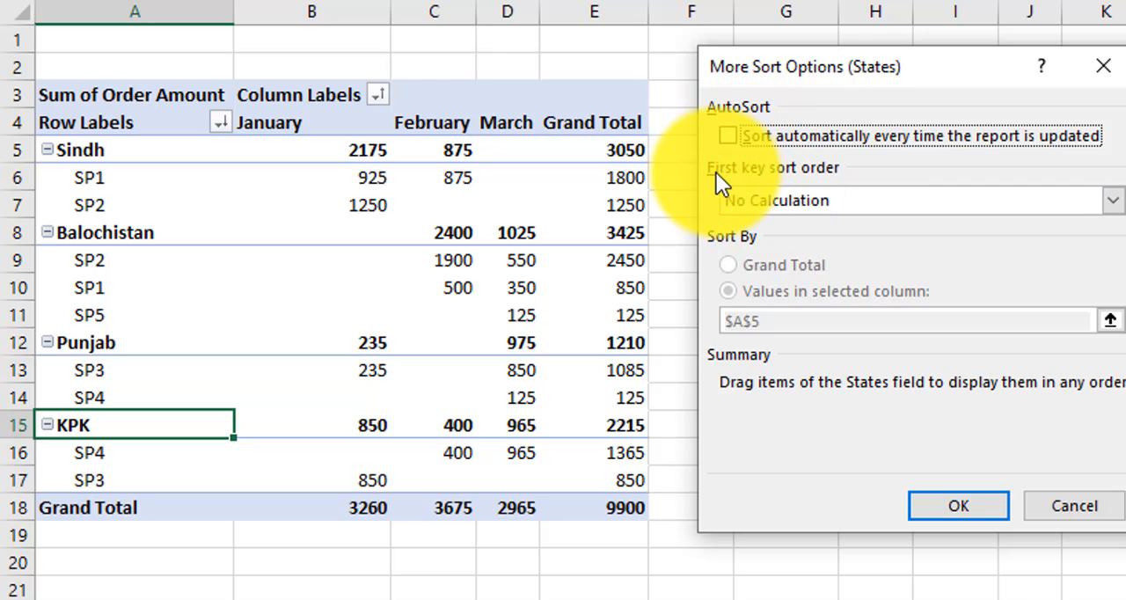
click(867, 200)
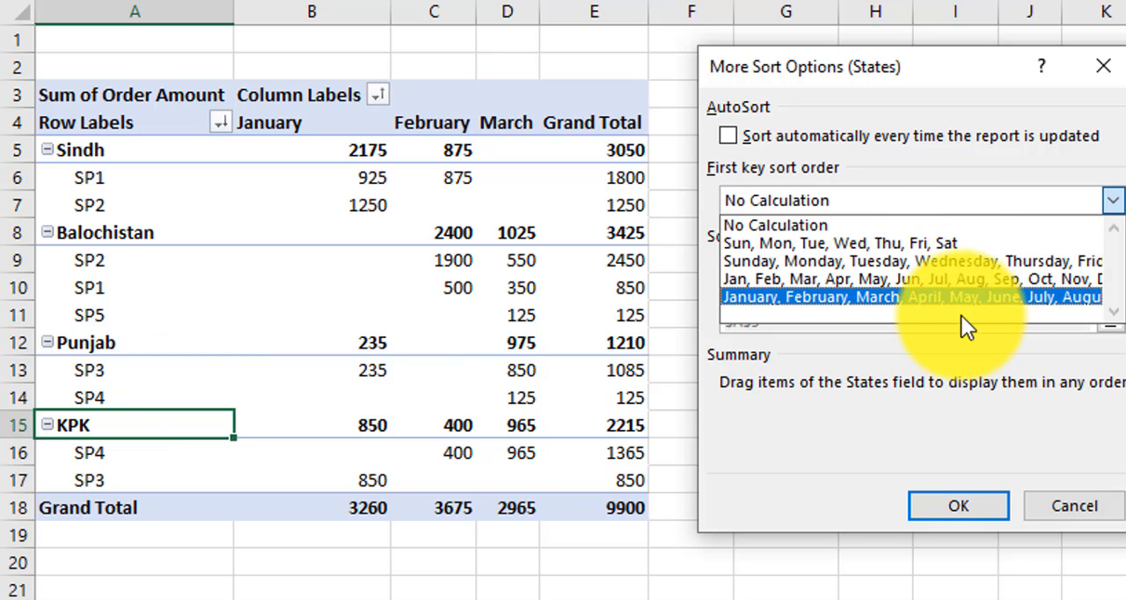
click(1076, 508)
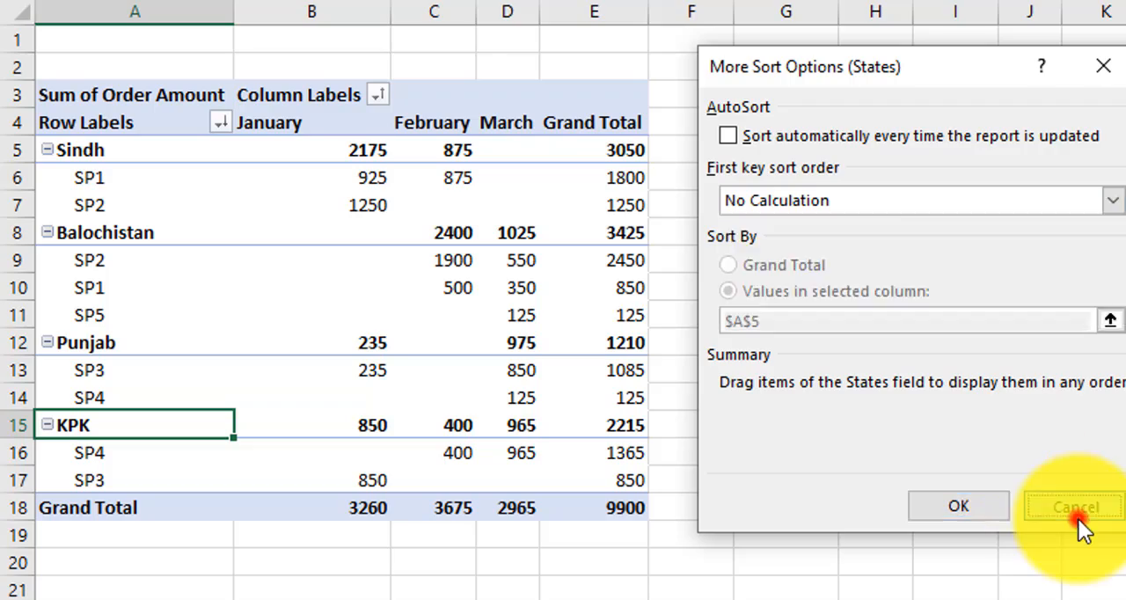
click(1078, 510)
click(1059, 471)
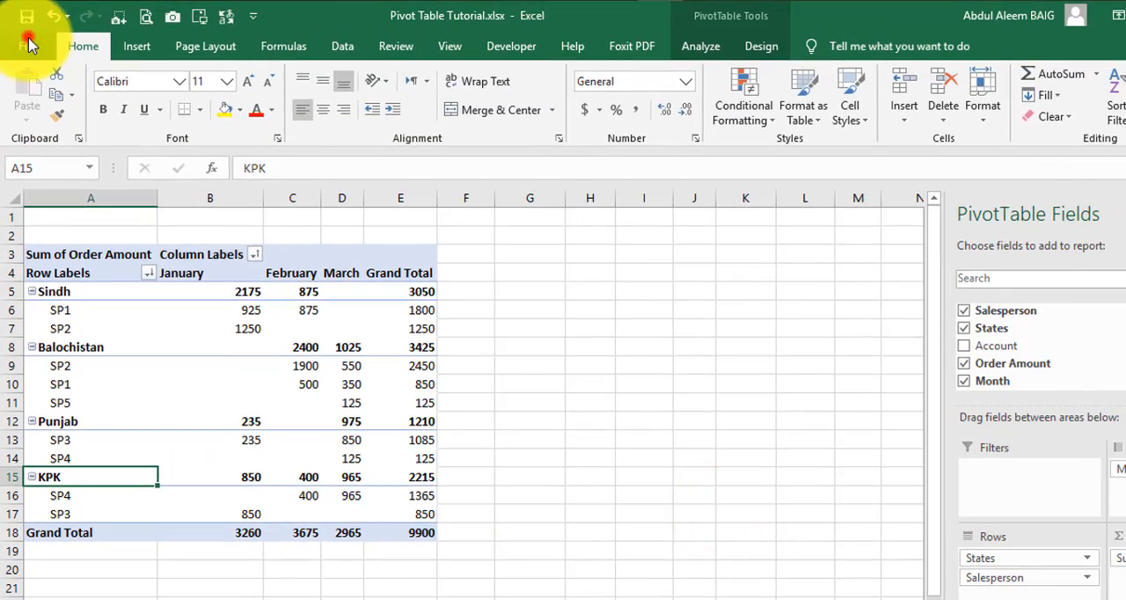
Step: Open the custom lists editor from the program's advanced general options
click(30, 44)
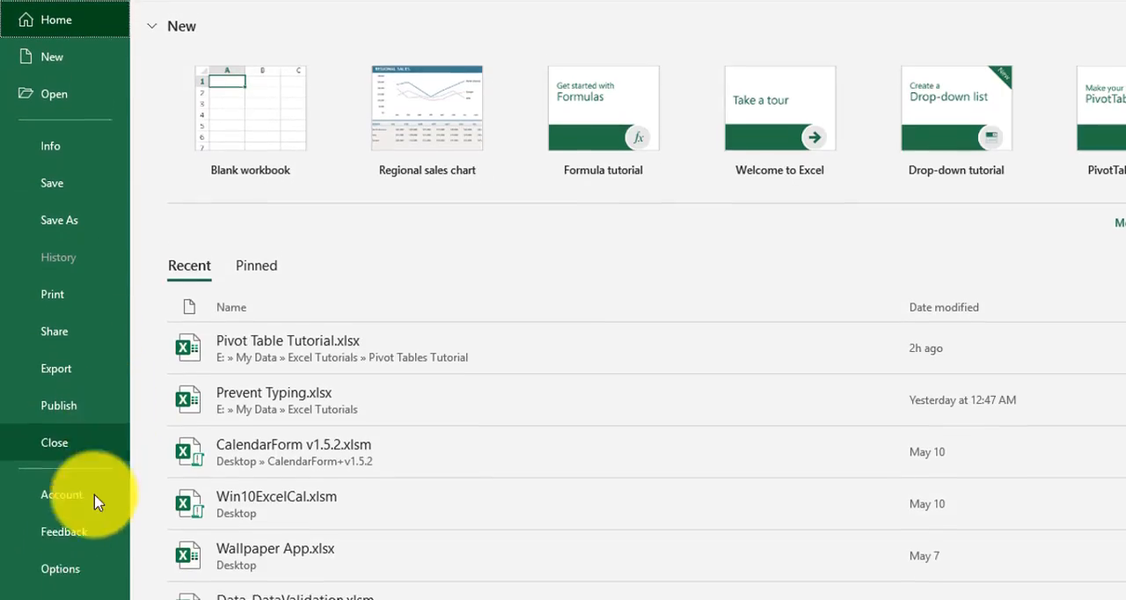
click(55, 577)
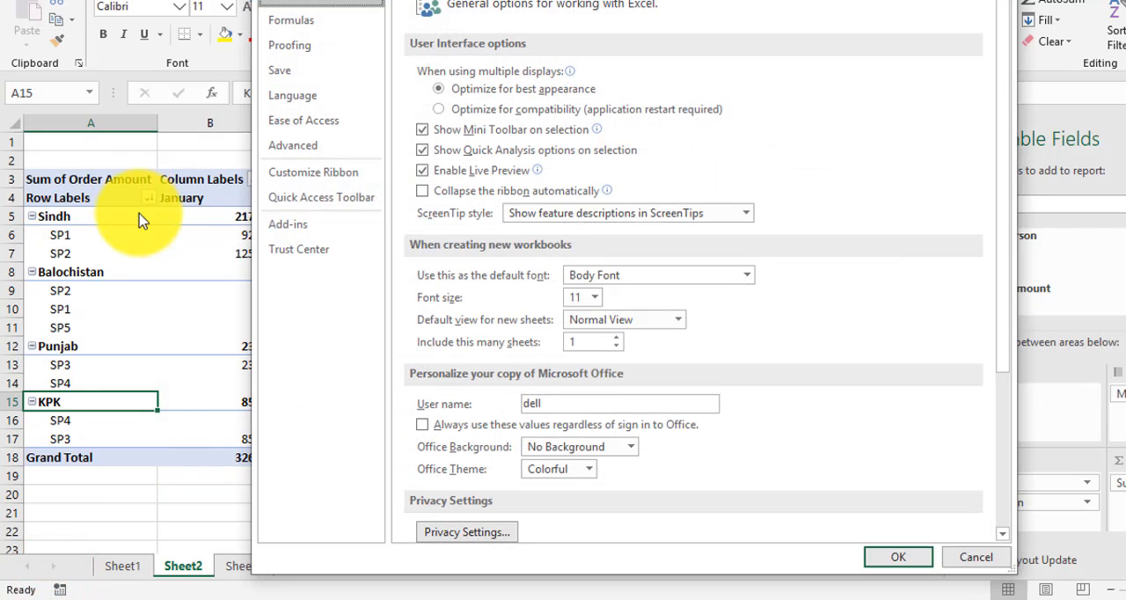
click(348, 146)
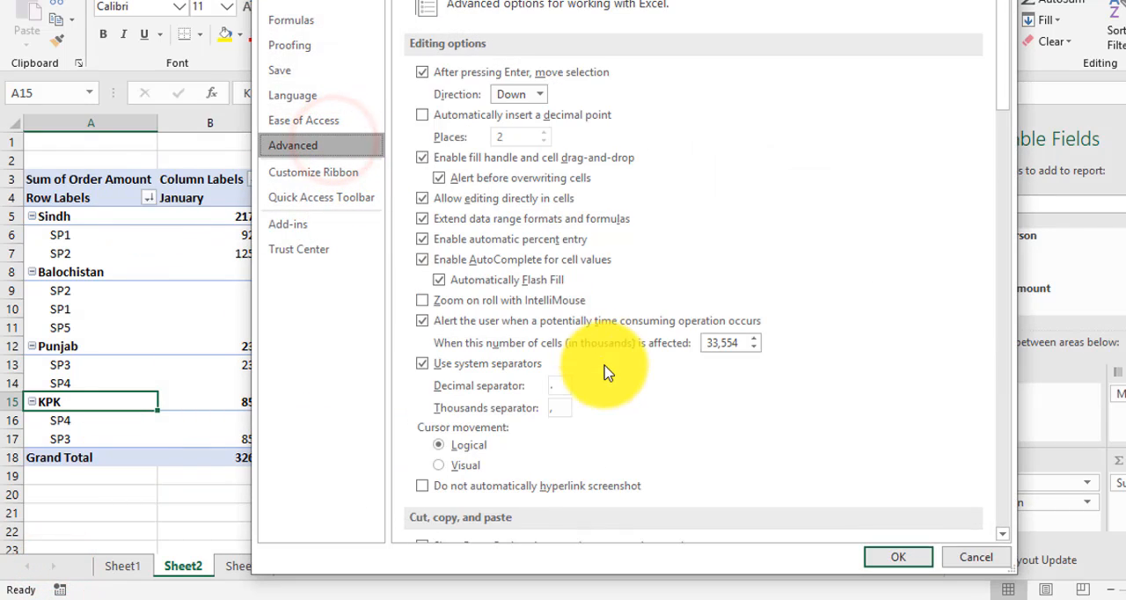
scroll(594, 374, down, 5)
scroll(594, 369, down, 15)
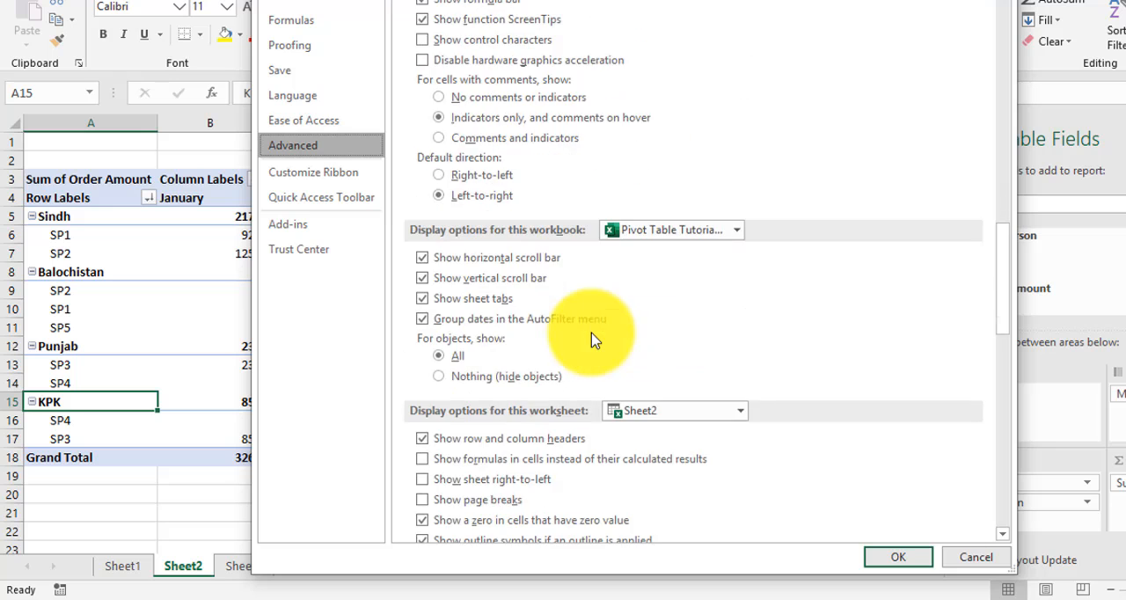
scroll(590, 341, down, 12)
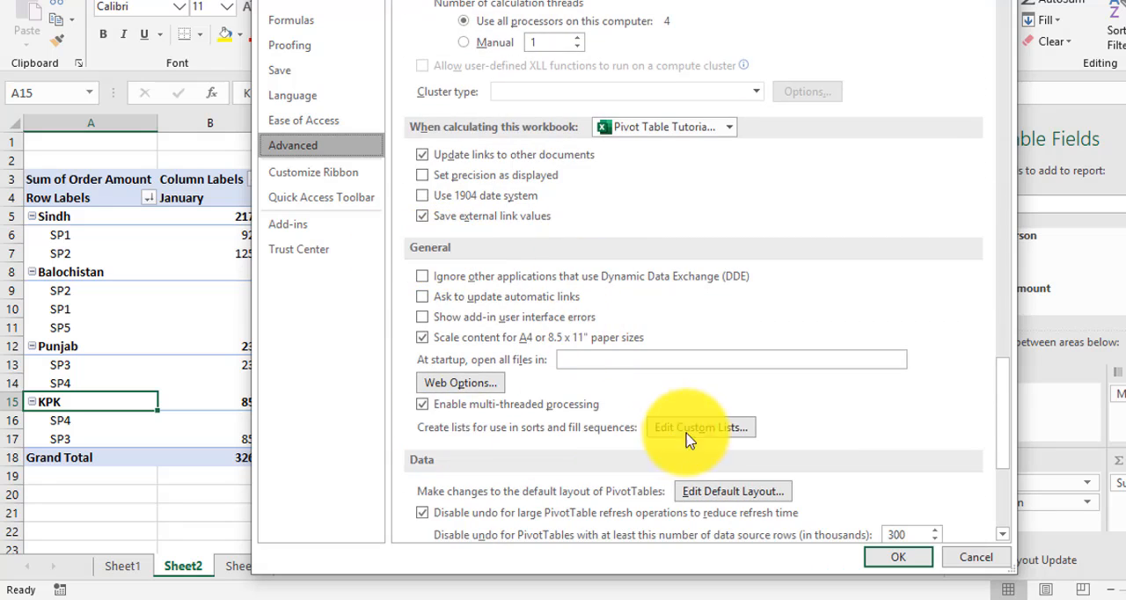
click(729, 432)
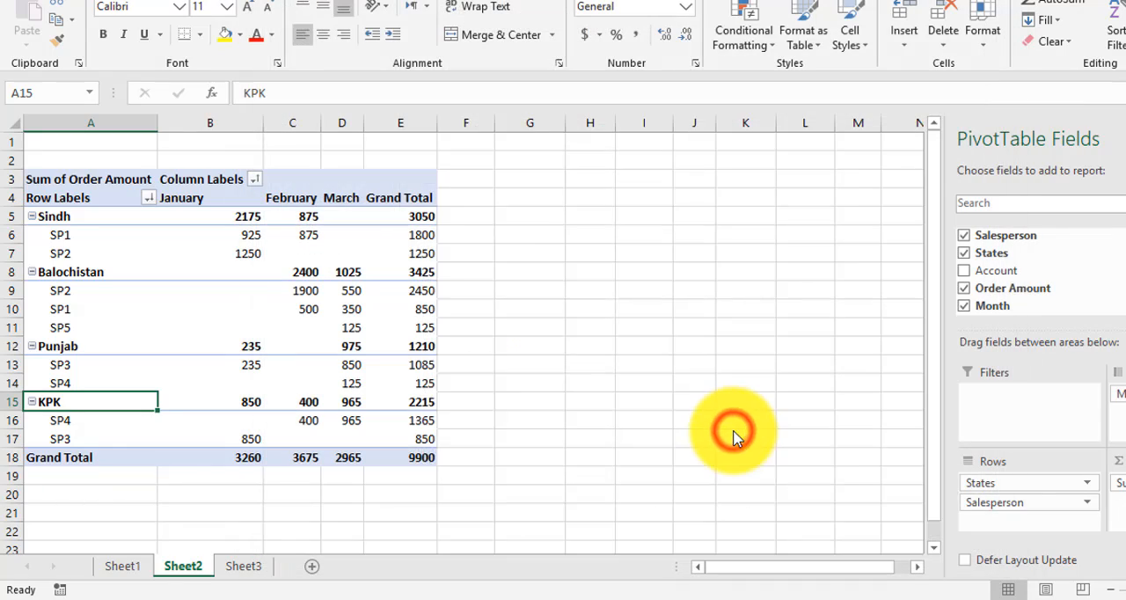
Step: Create a custom list with the entries KPK, Balochistan, Sindh, Punjab and save it along with the program options
click(424, 288)
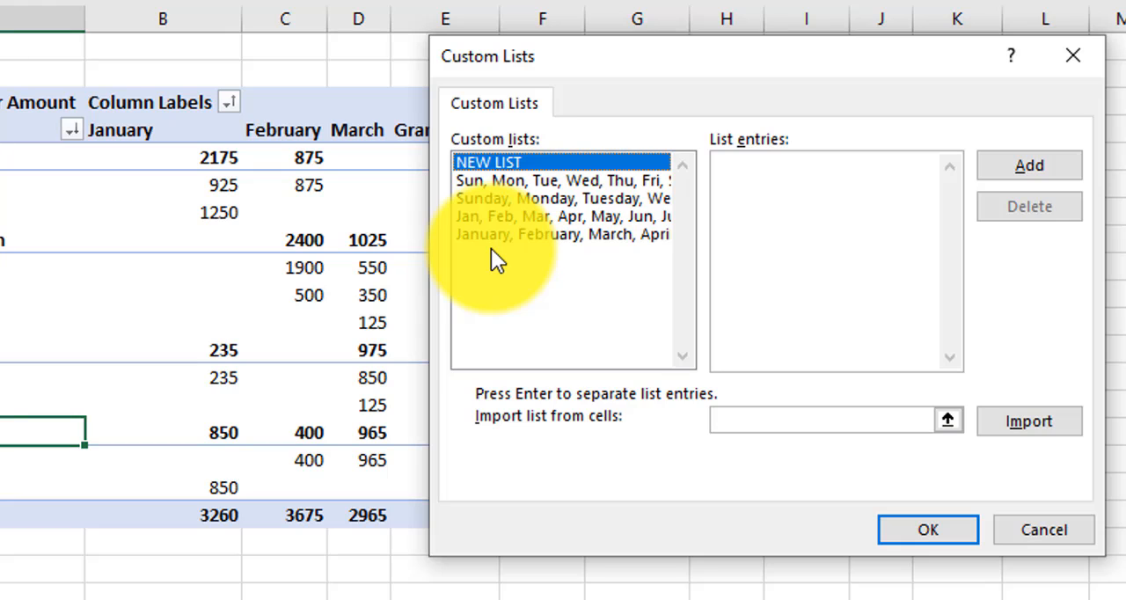
click(503, 250)
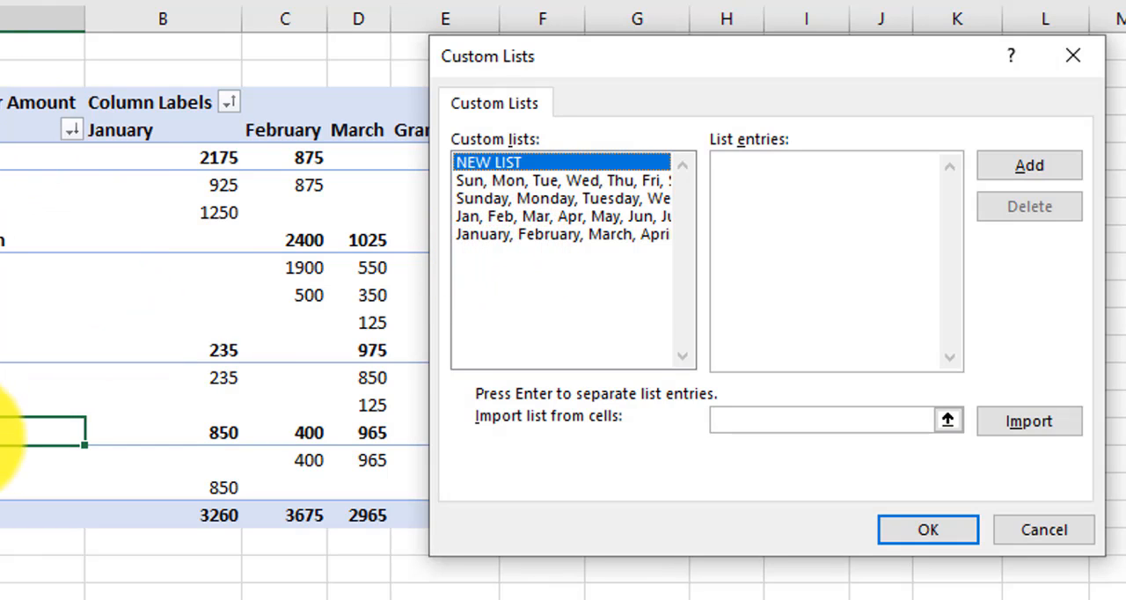
click(784, 236)
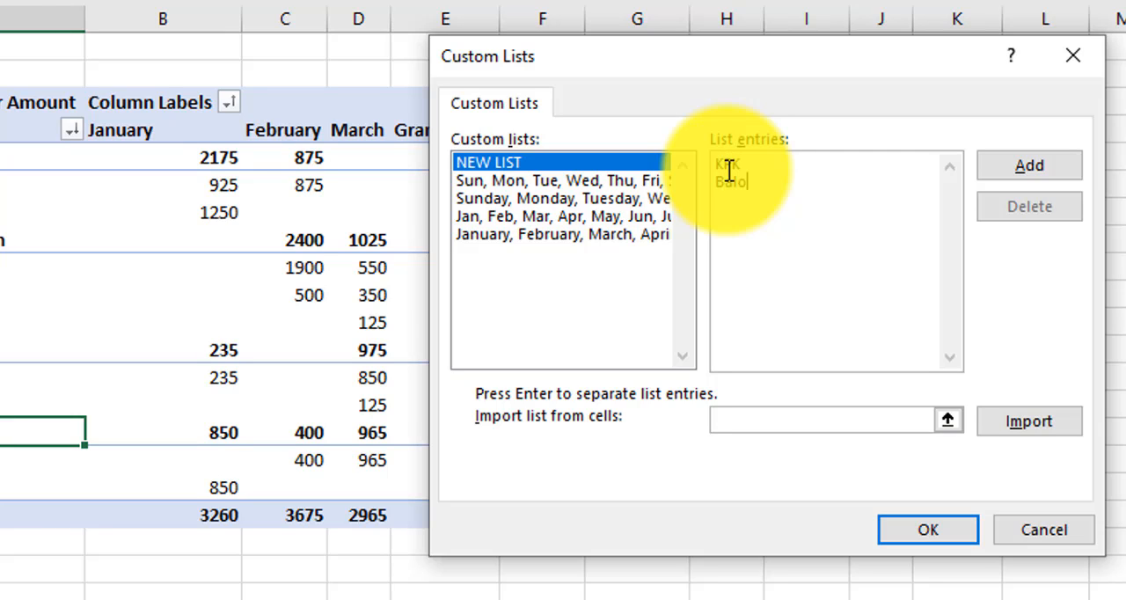
text(tan)
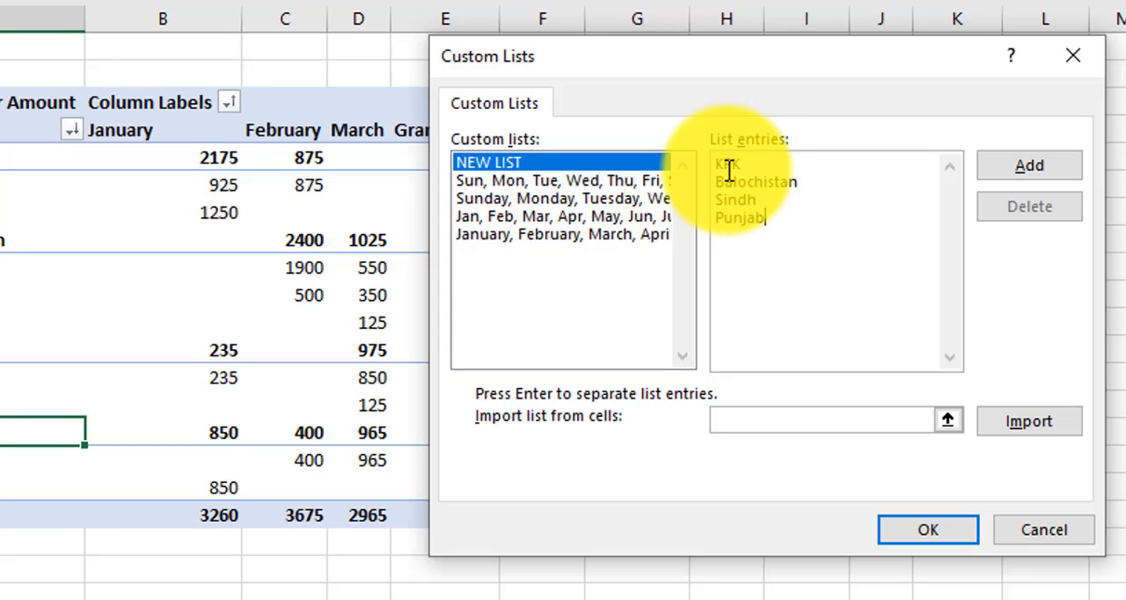
click(764, 203)
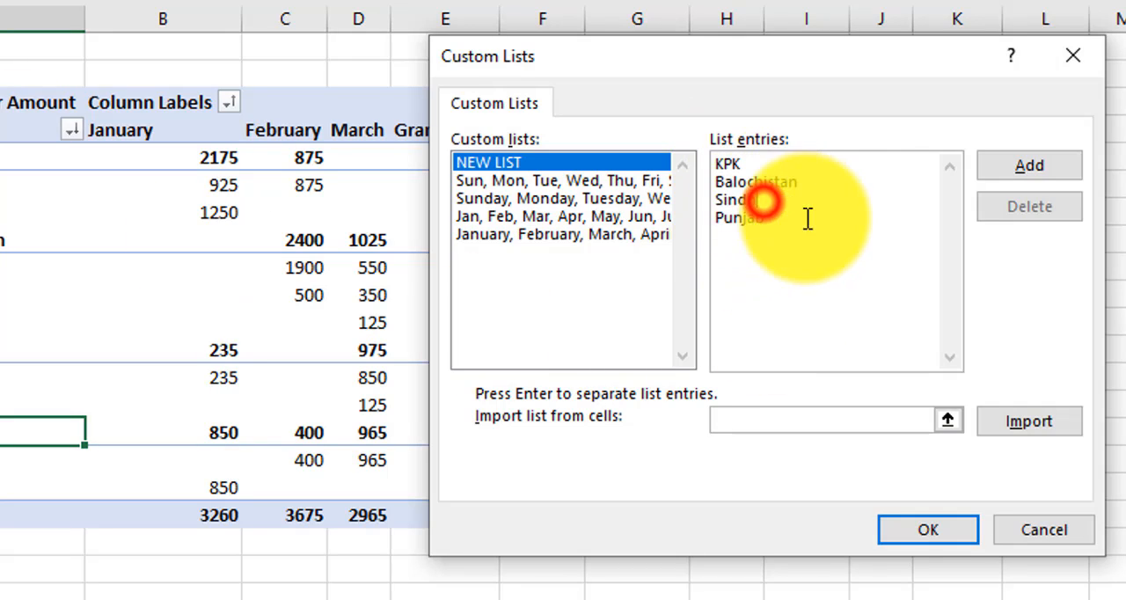
click(1056, 169)
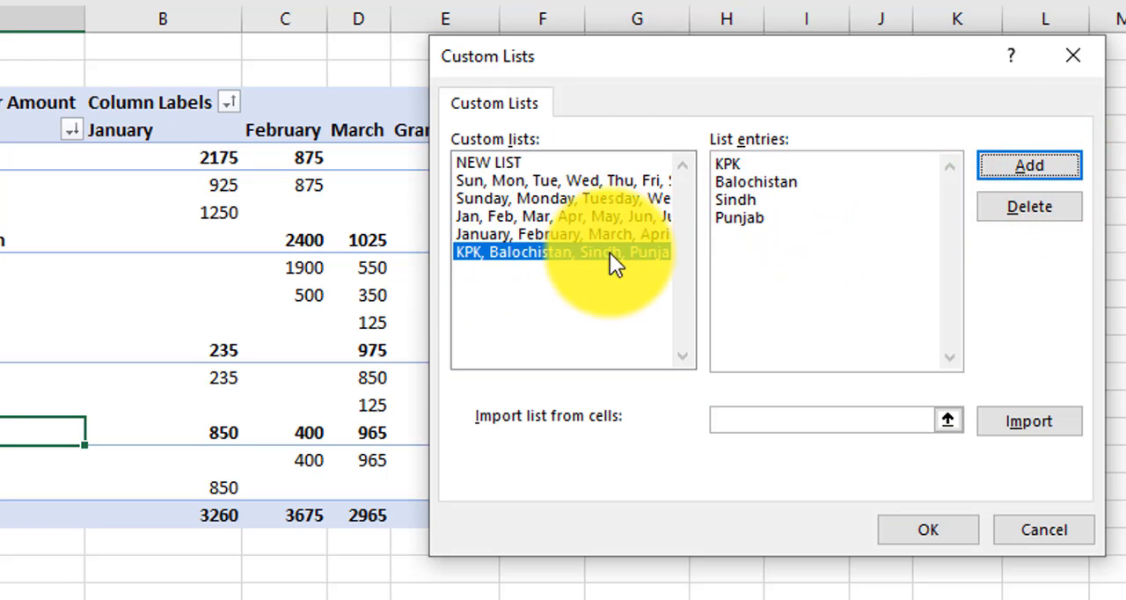
click(929, 525)
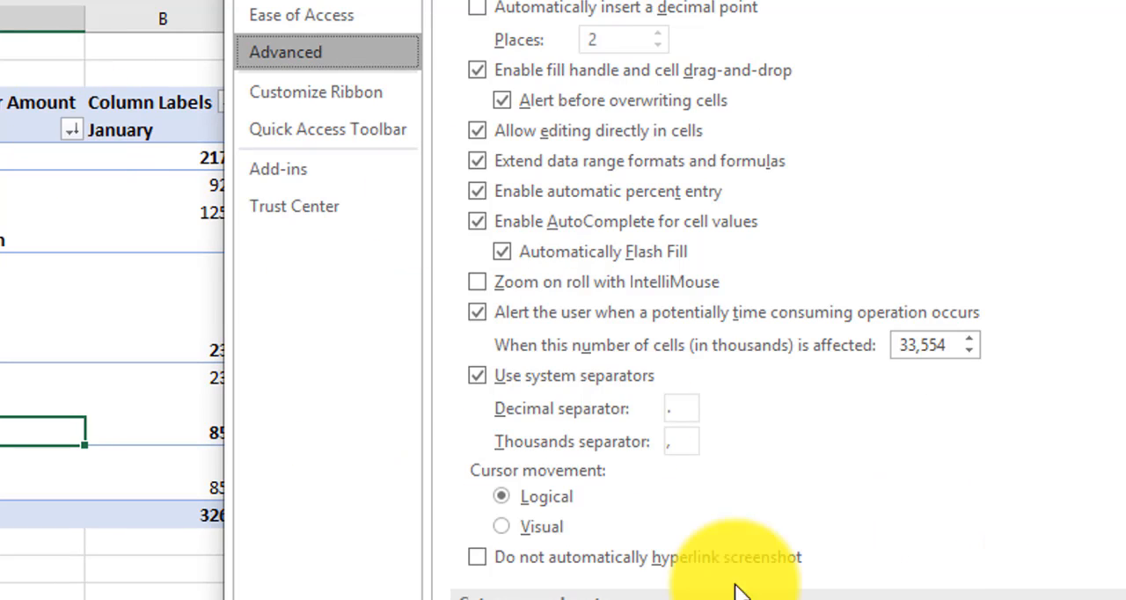
click(1104, 599)
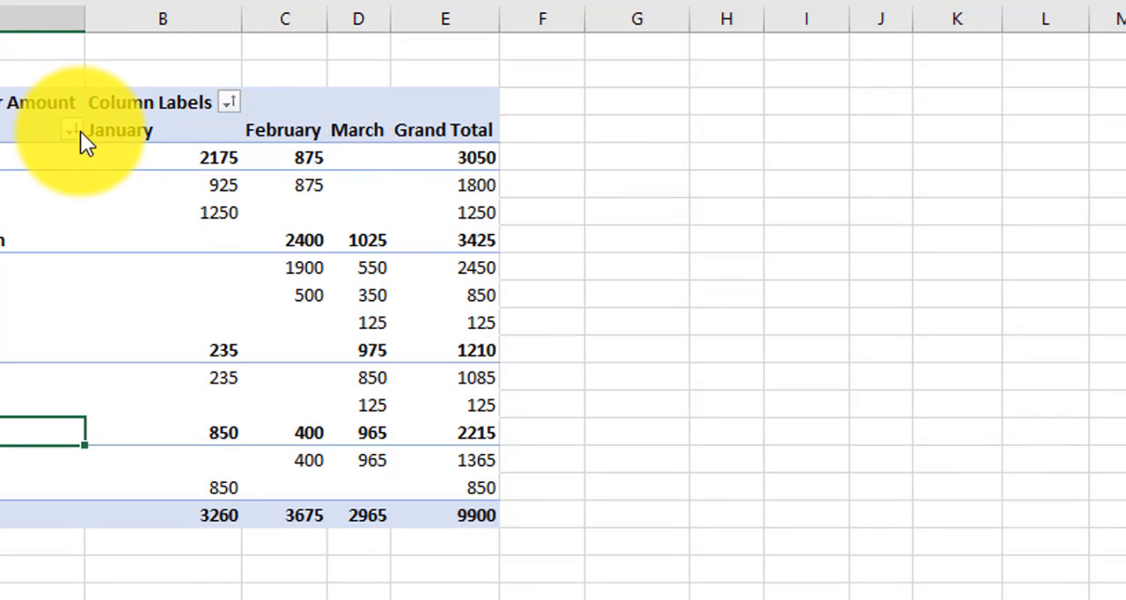
Step: Sort the pivot table's States field from Z to A
click(80, 129)
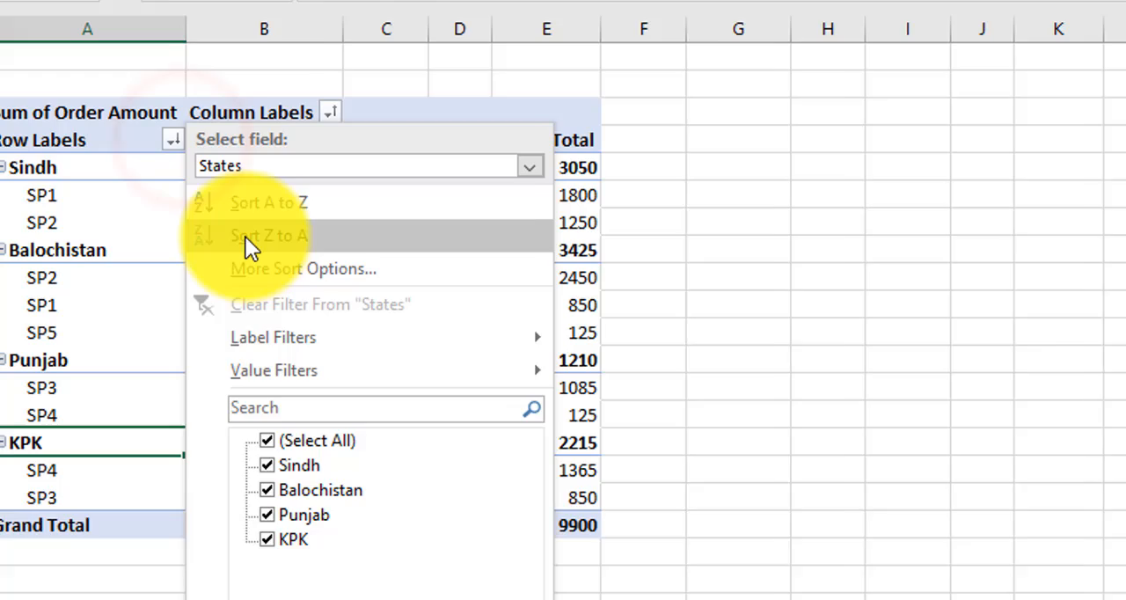
click(158, 227)
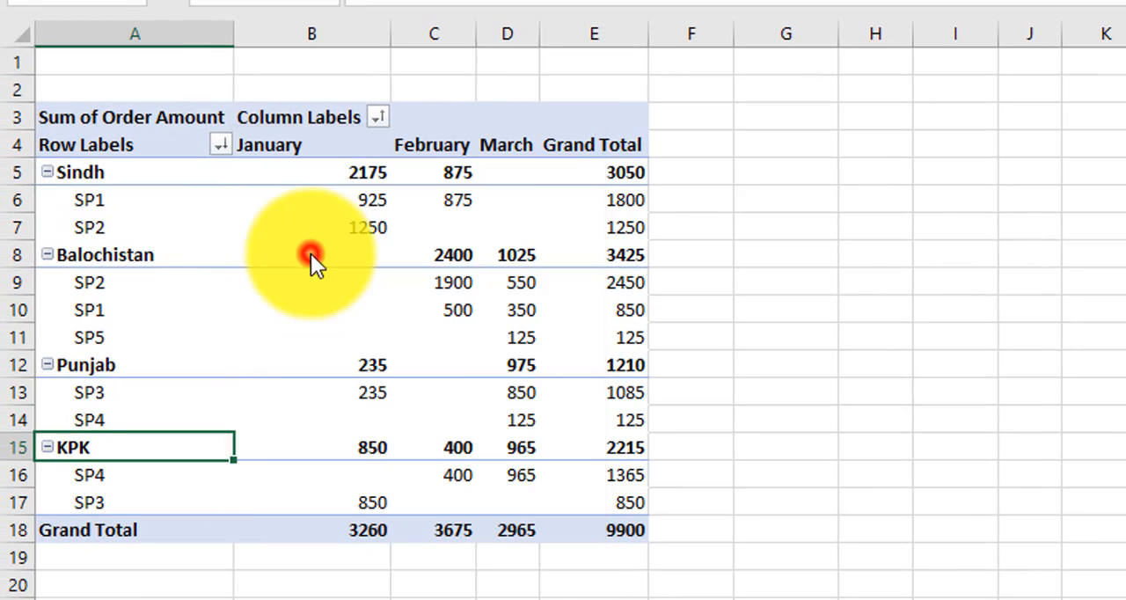
Step: Set States to manual sorting with automatic sorting off and KPK, Balochistan, Sindh, Punjab as the first key sort order
click(222, 148)
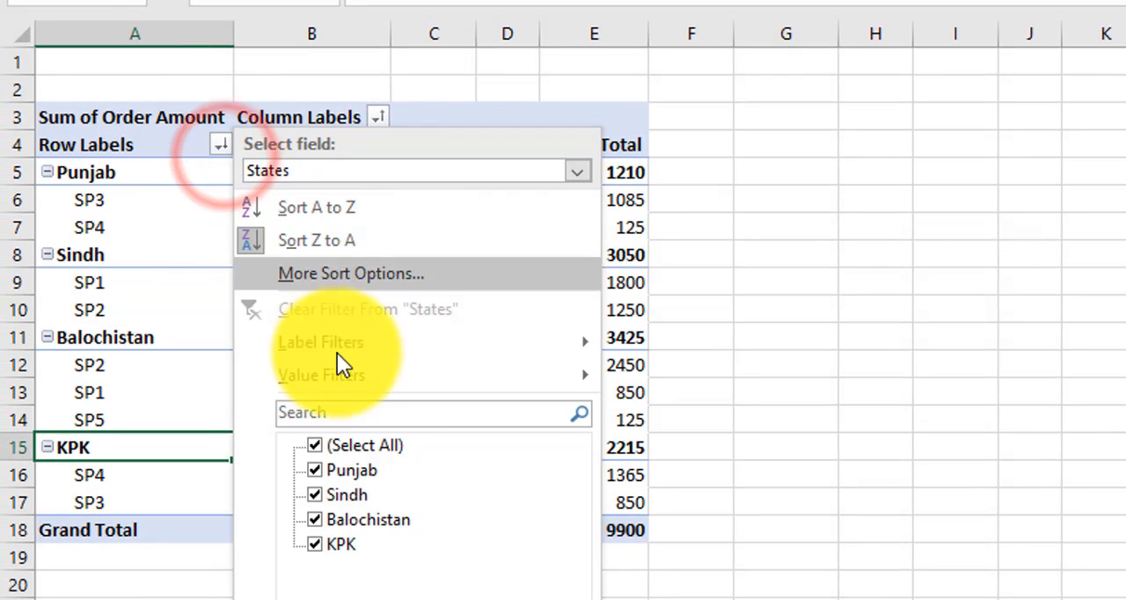
click(334, 267)
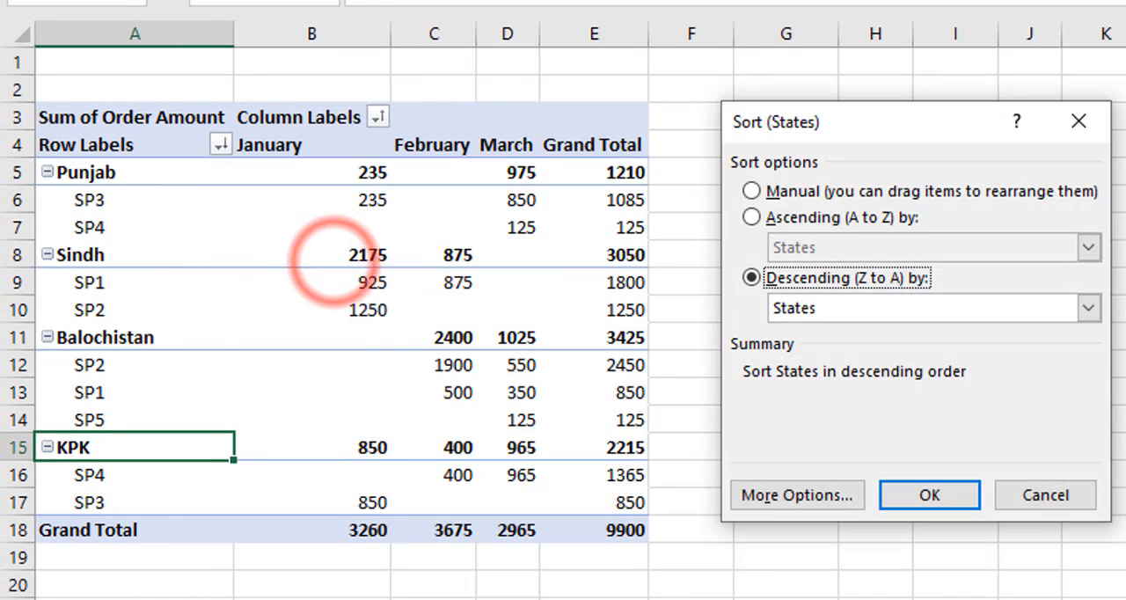
click(790, 190)
click(792, 489)
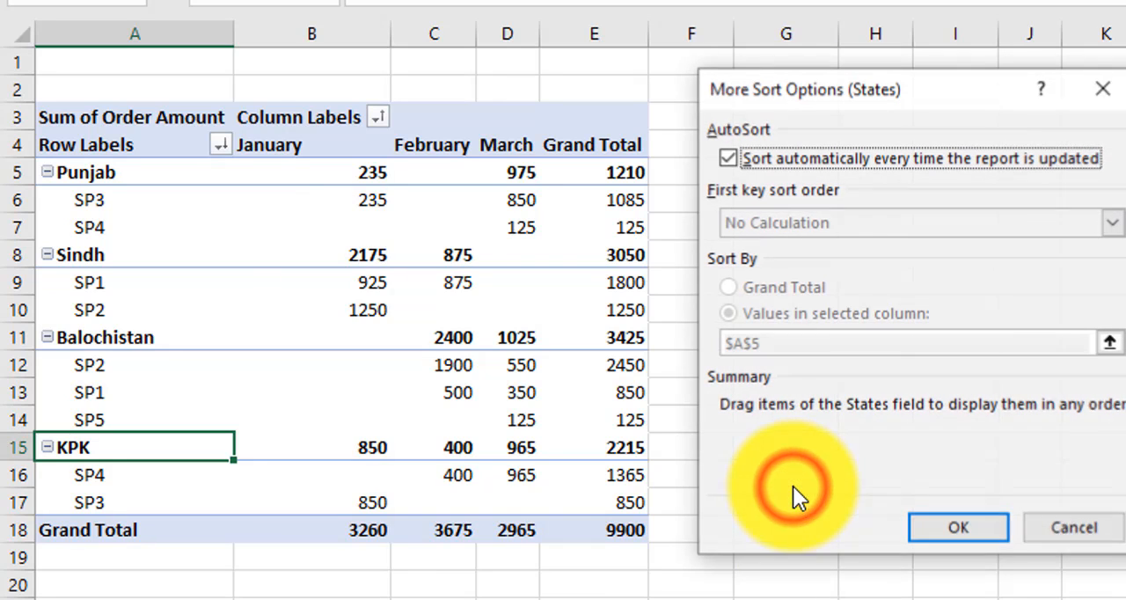
click(729, 157)
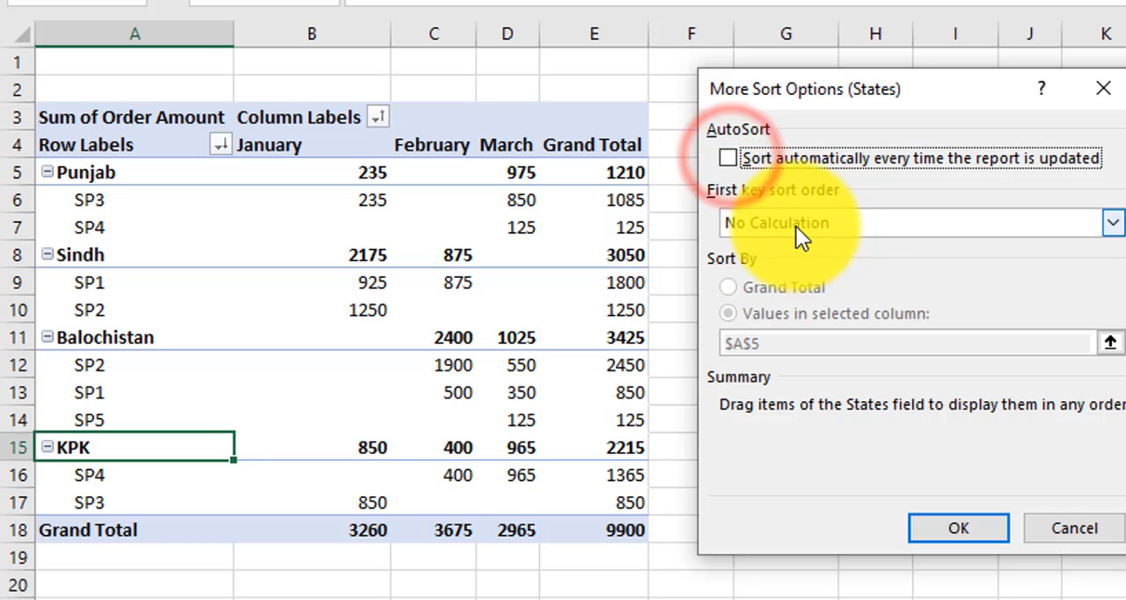
click(791, 223)
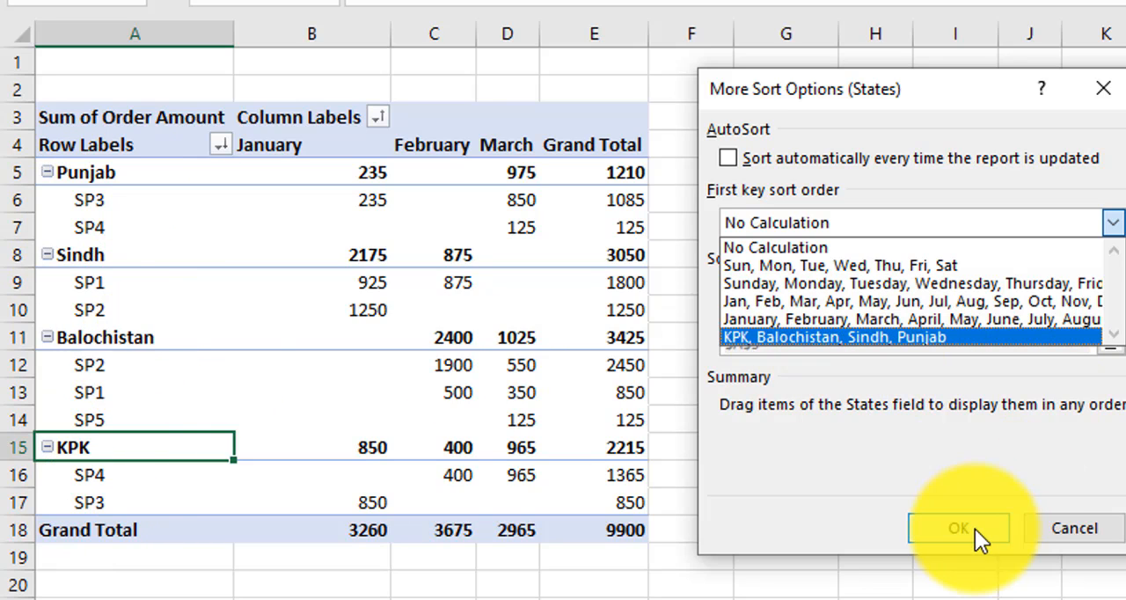
click(909, 336)
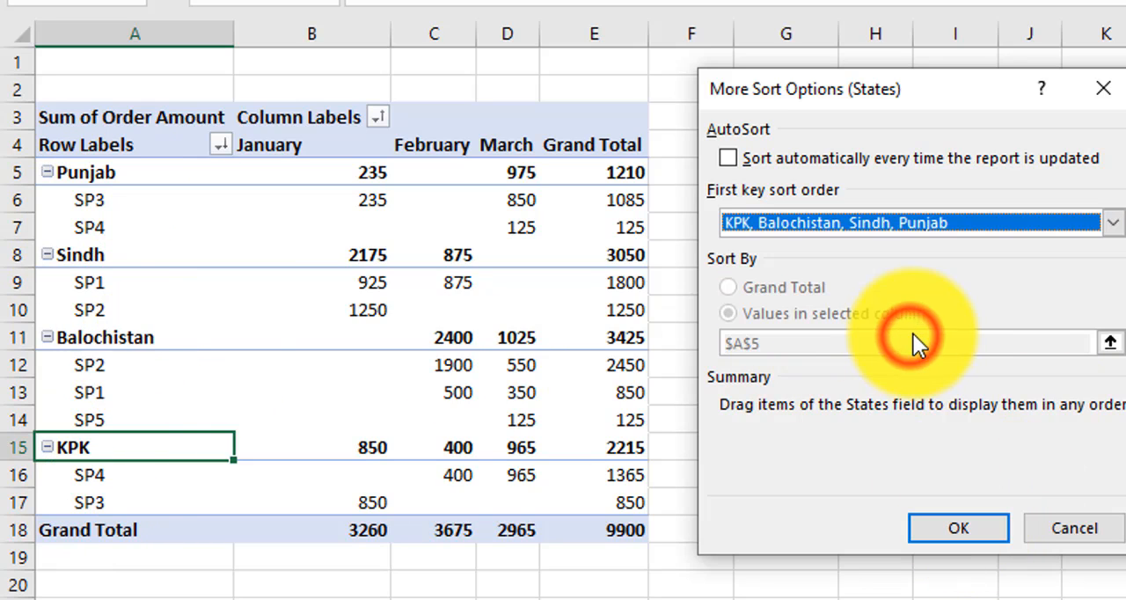
click(963, 530)
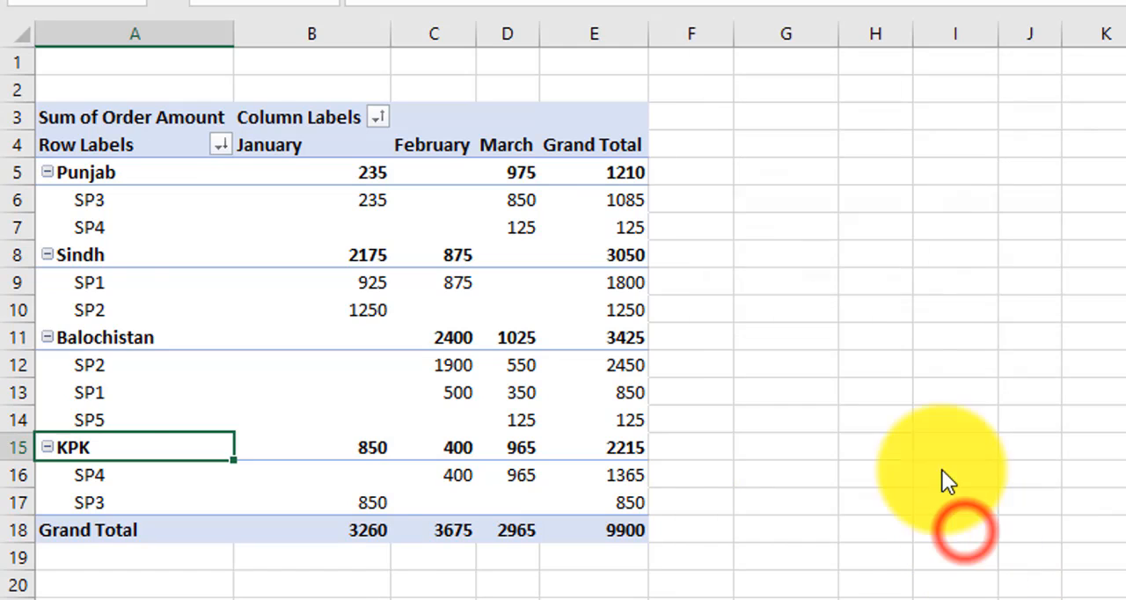
click(911, 503)
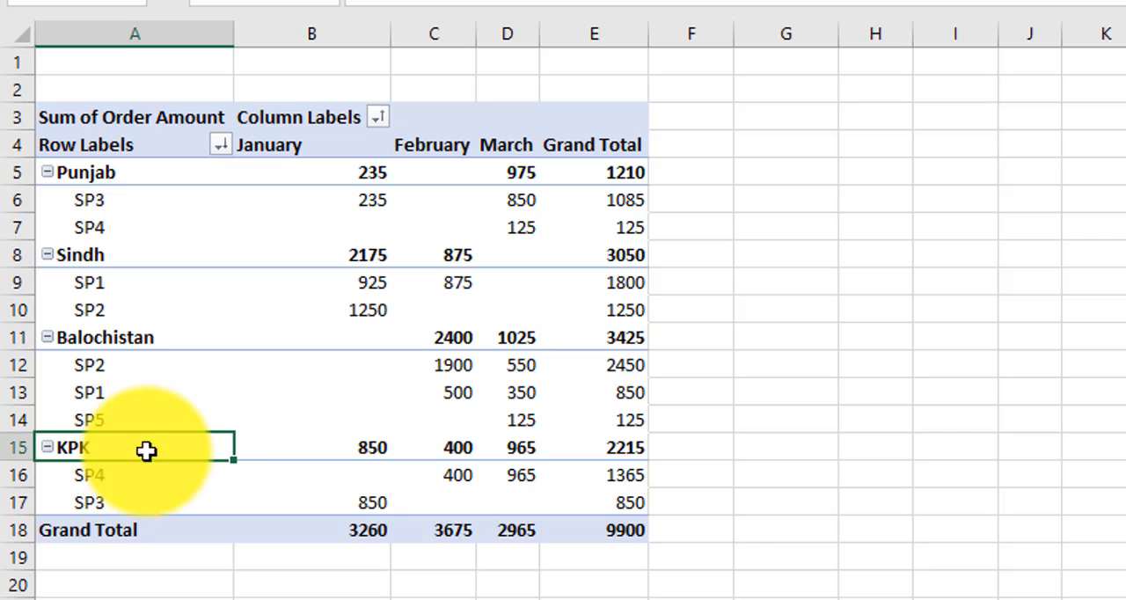
Step: Sort the pivot table's States field from A to Z and check each state row against the custom list order
click(221, 146)
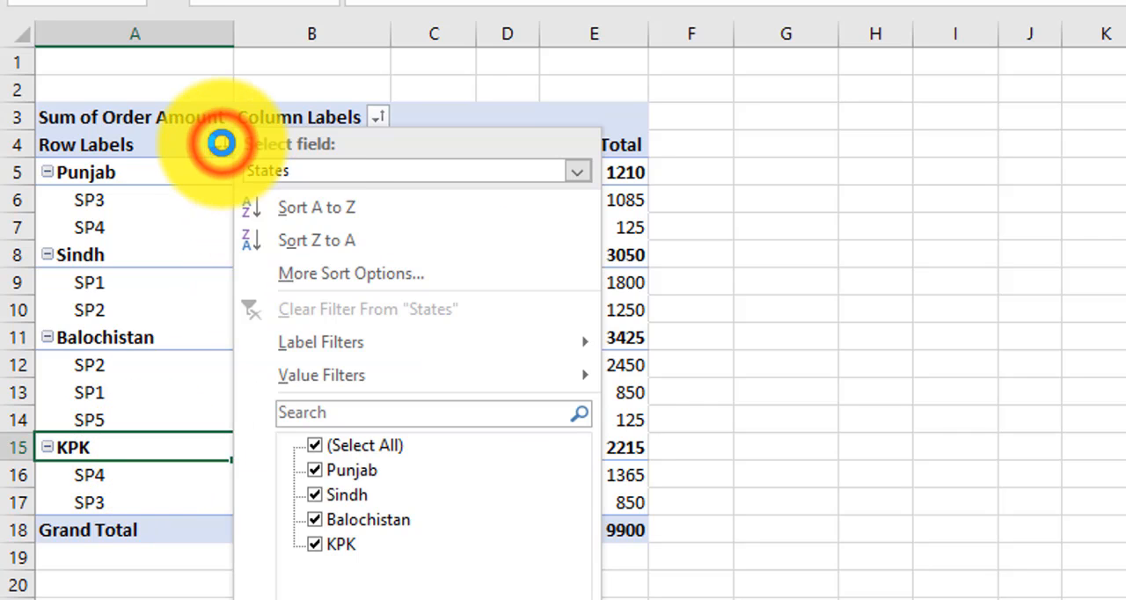
click(224, 146)
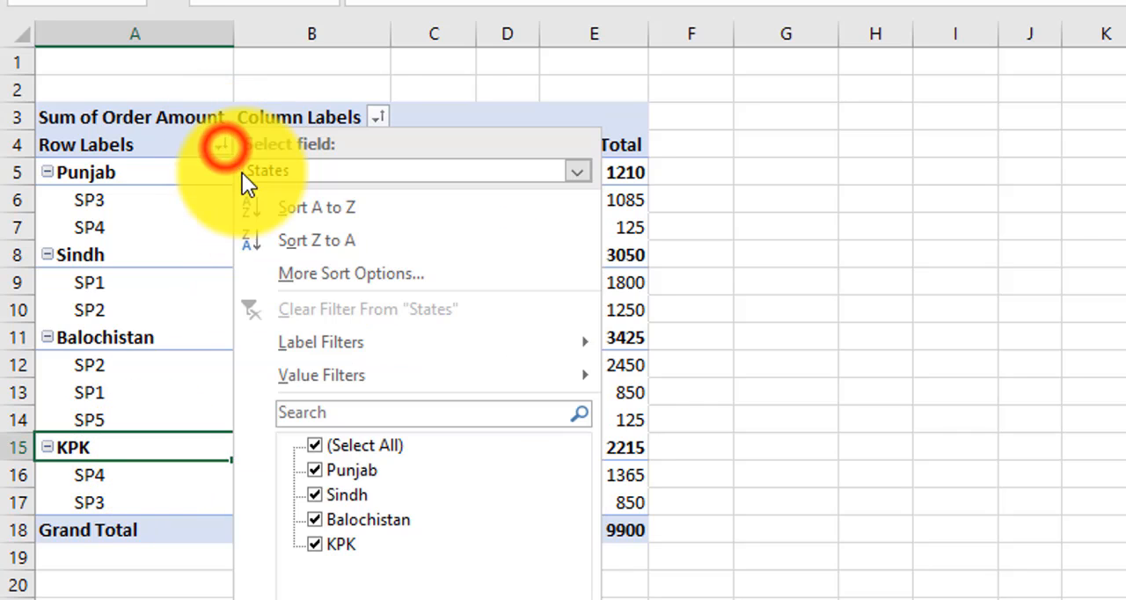
click(244, 177)
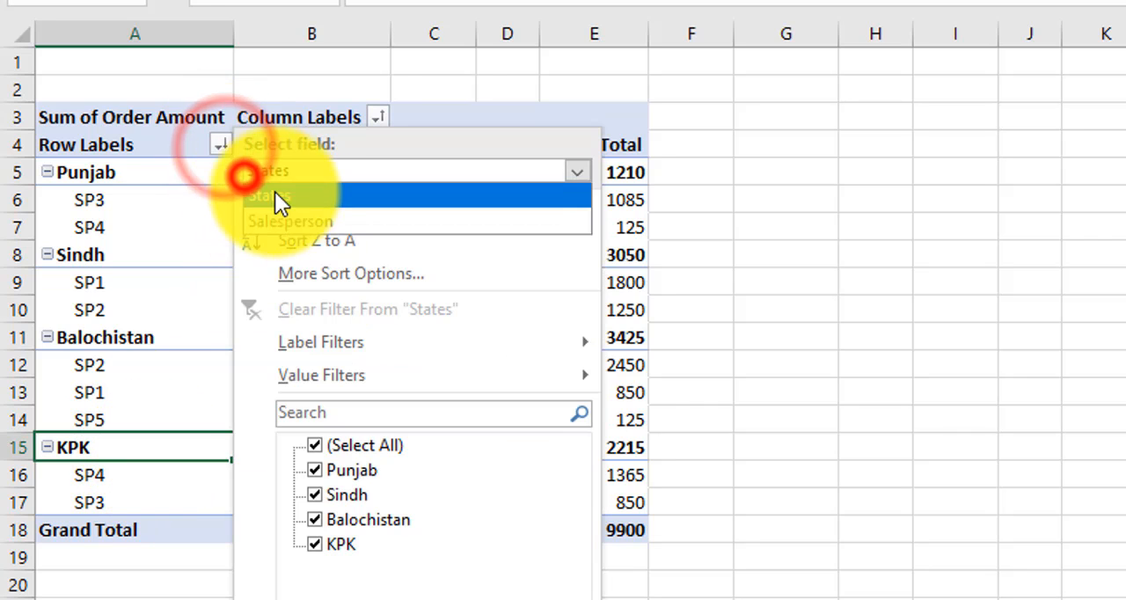
click(294, 200)
click(296, 196)
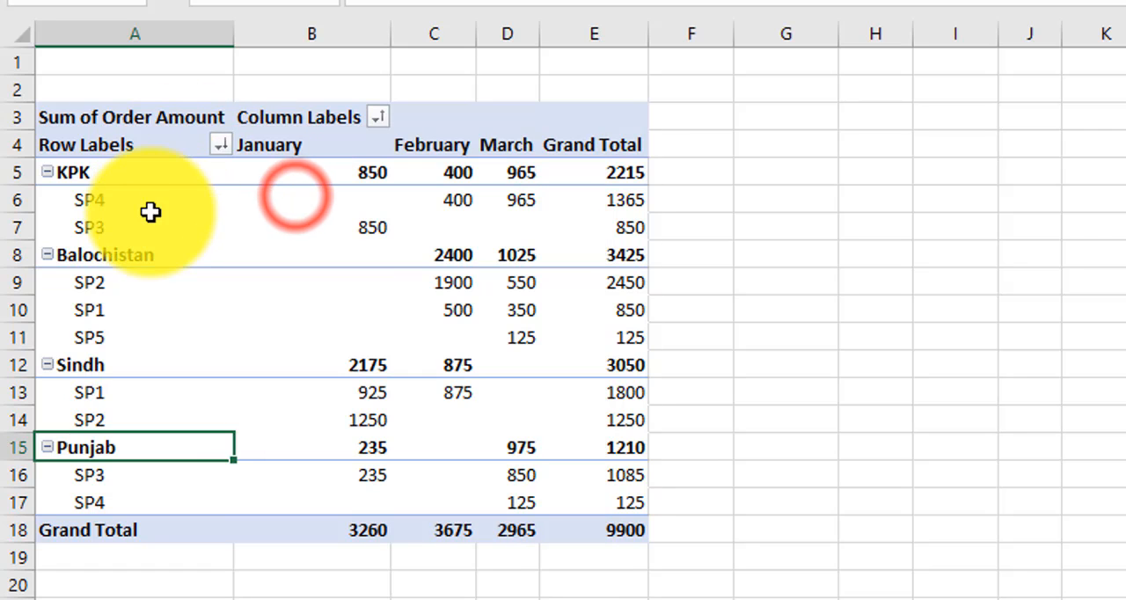
click(100, 179)
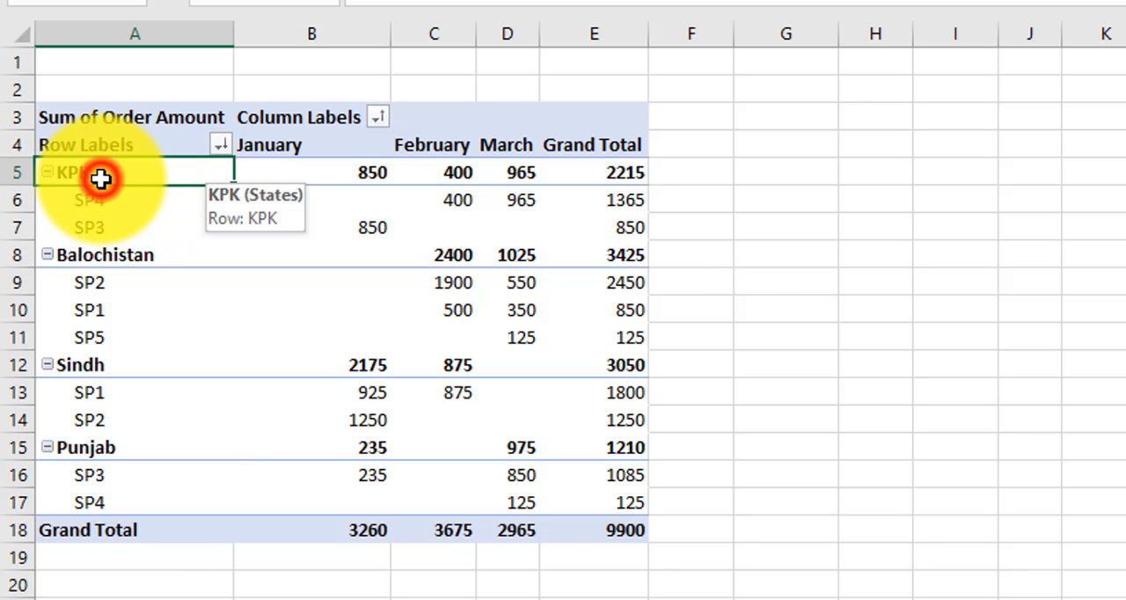
click(150, 259)
click(119, 369)
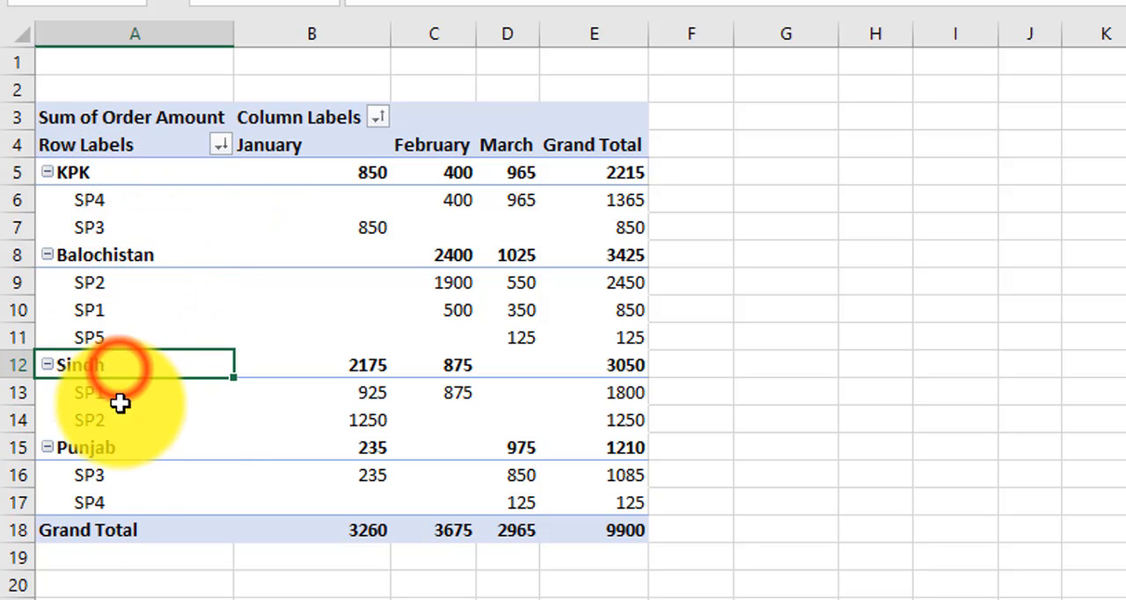
click(120, 452)
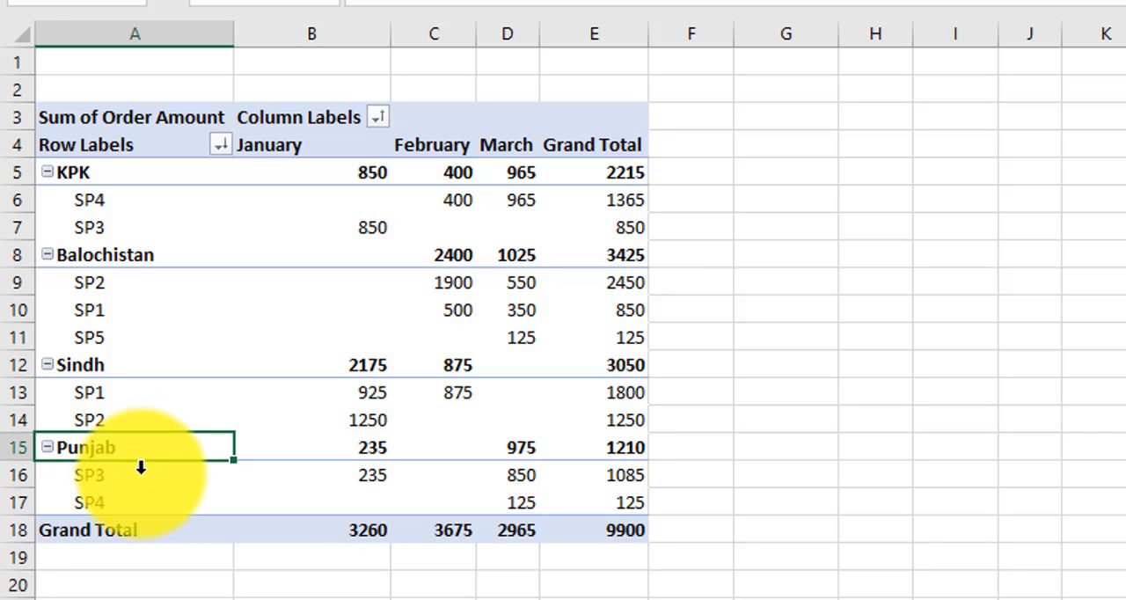
Step: Reverse the States field to Z to A order and return it to A to Z
click(219, 144)
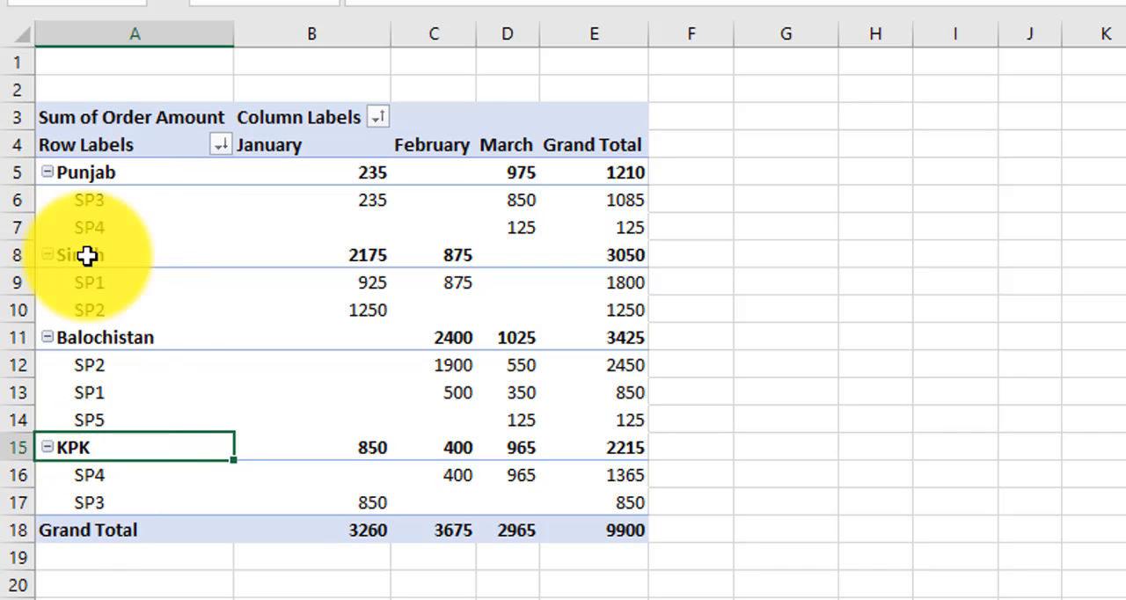
click(222, 148)
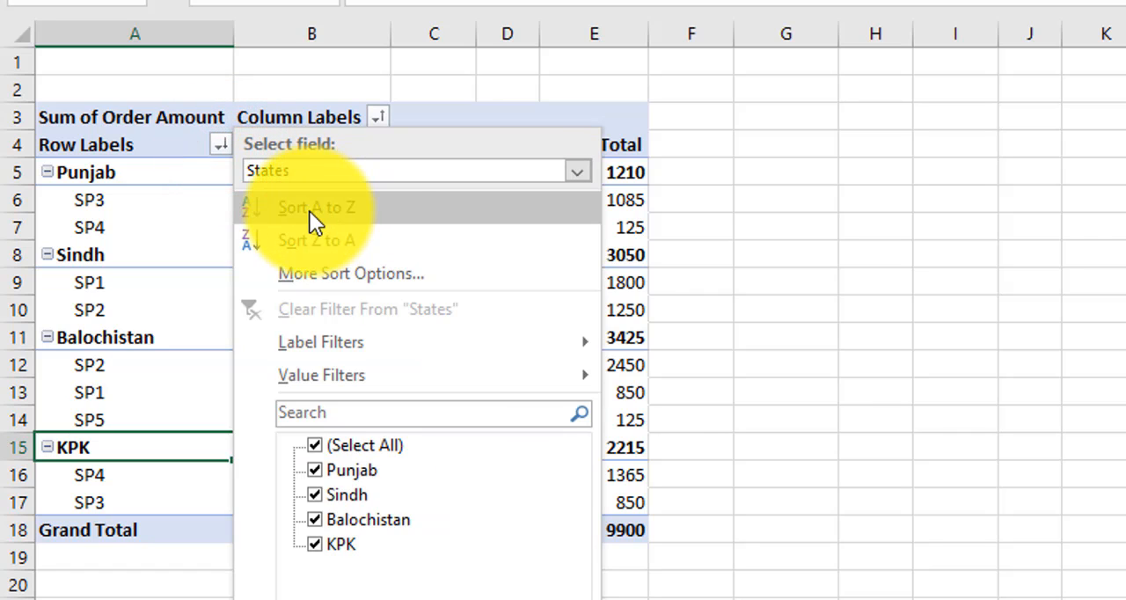
click(374, 209)
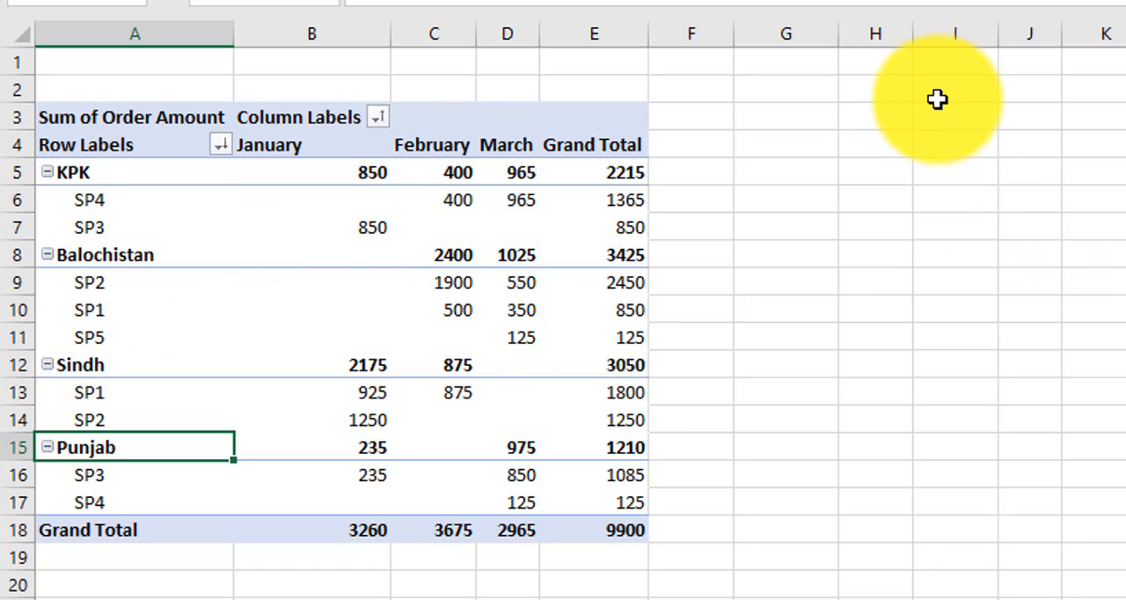
drag(935, 98, 954, 219)
drag(899, 366, 963, 368)
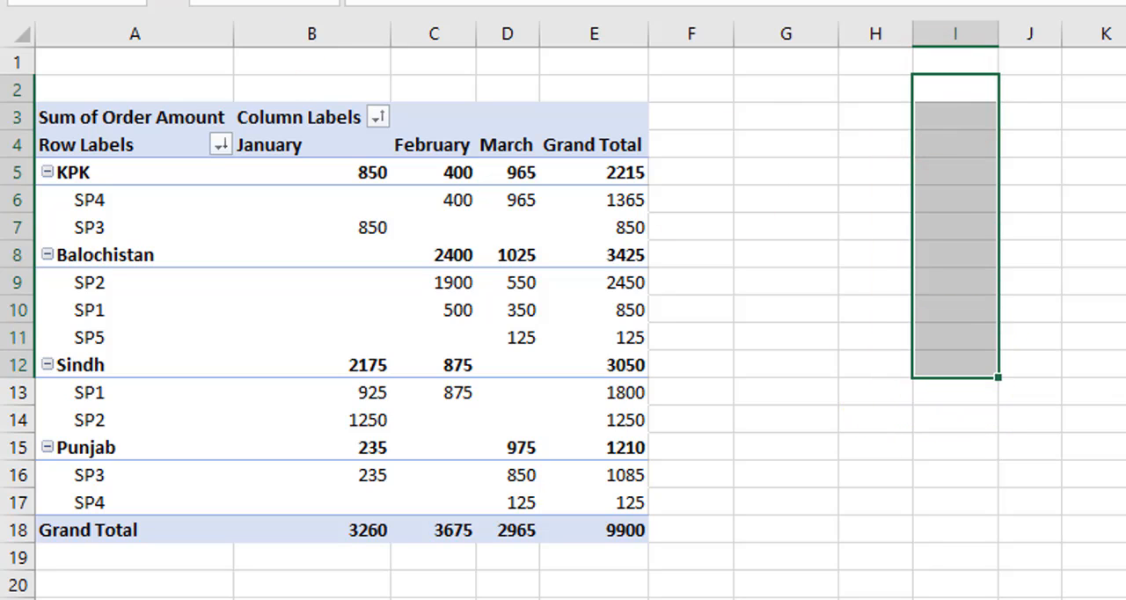
drag(1087, 136, 1113, 372)
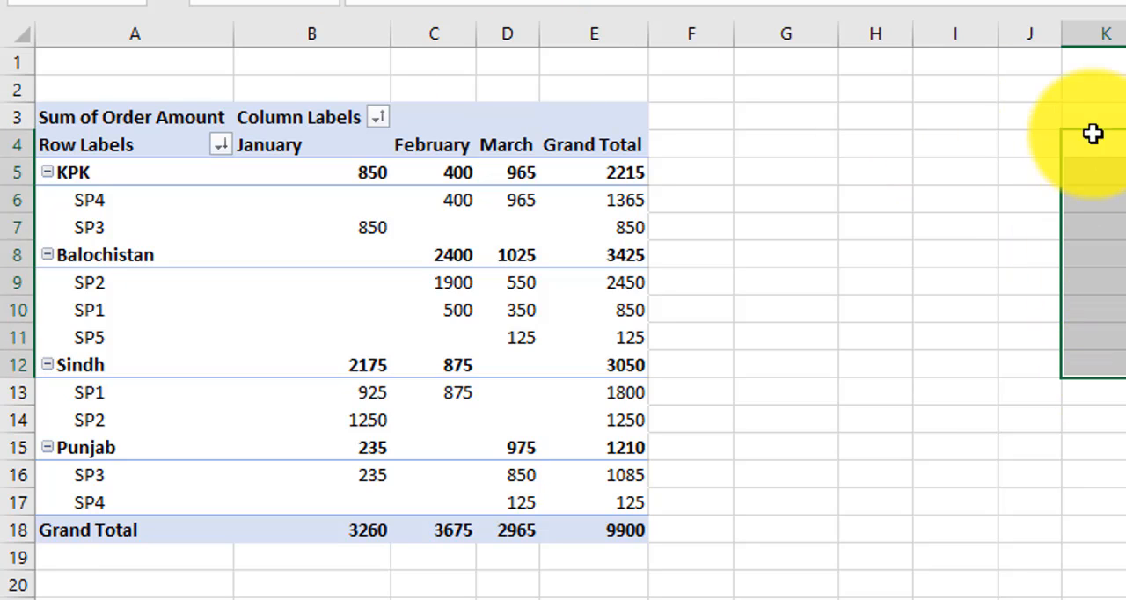
click(772, 350)
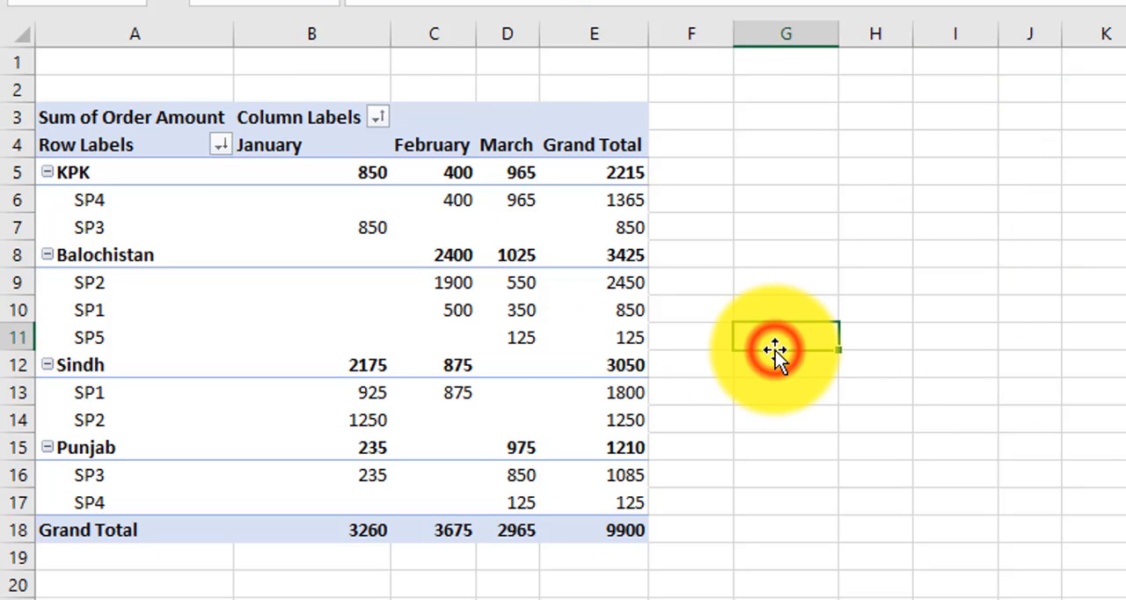